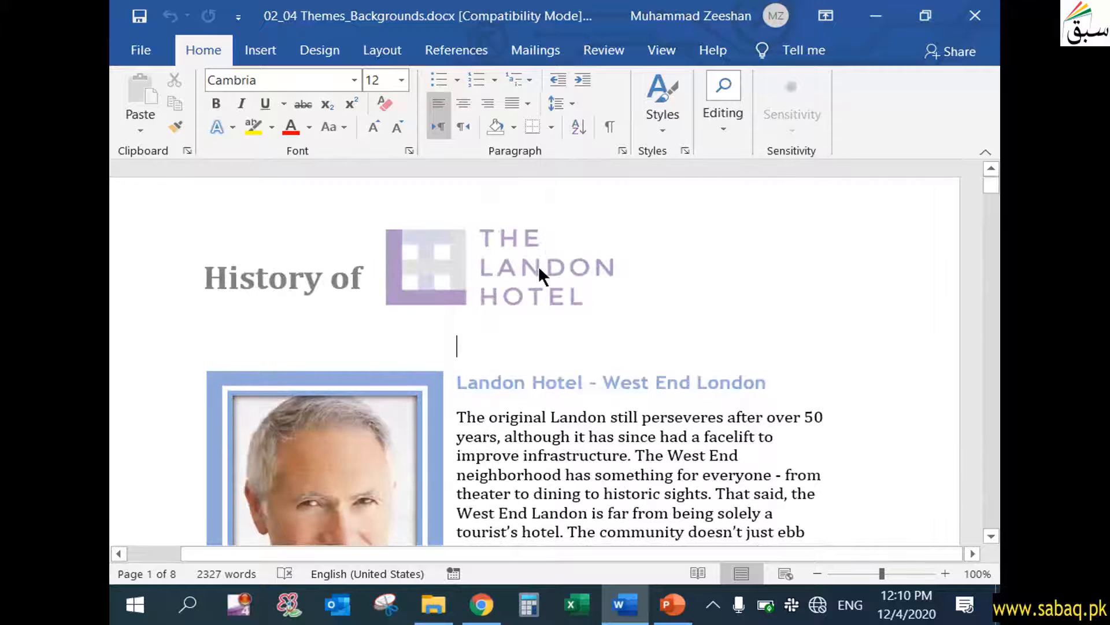
Examine the first page's header, the West End London heading, the founder's framed photo and the body paragraph.
double_click(453, 266)
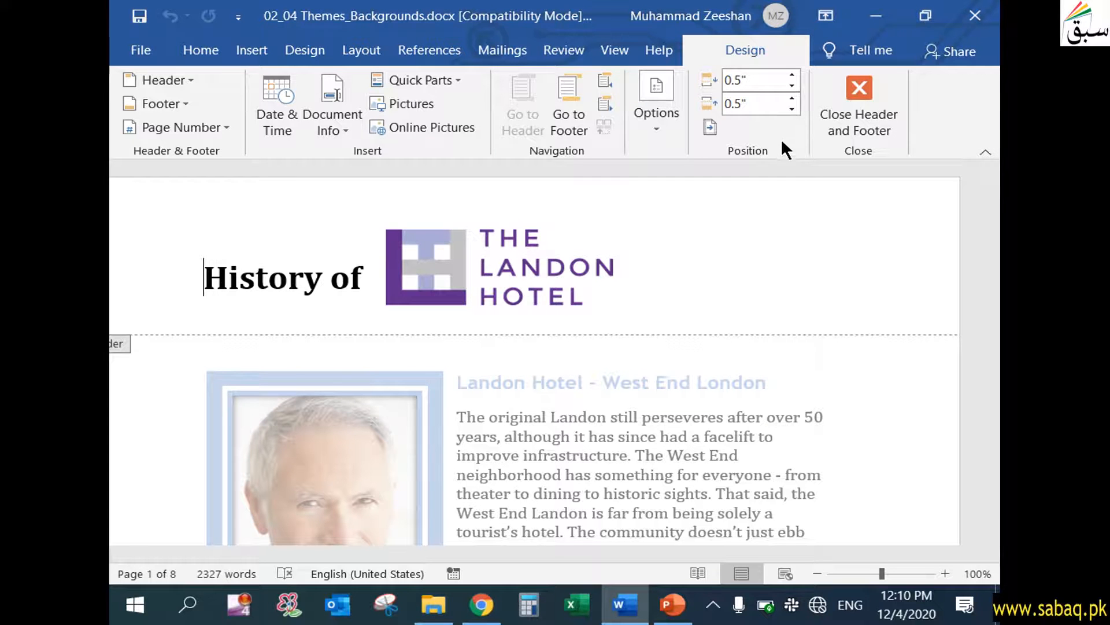
left_click(864, 95)
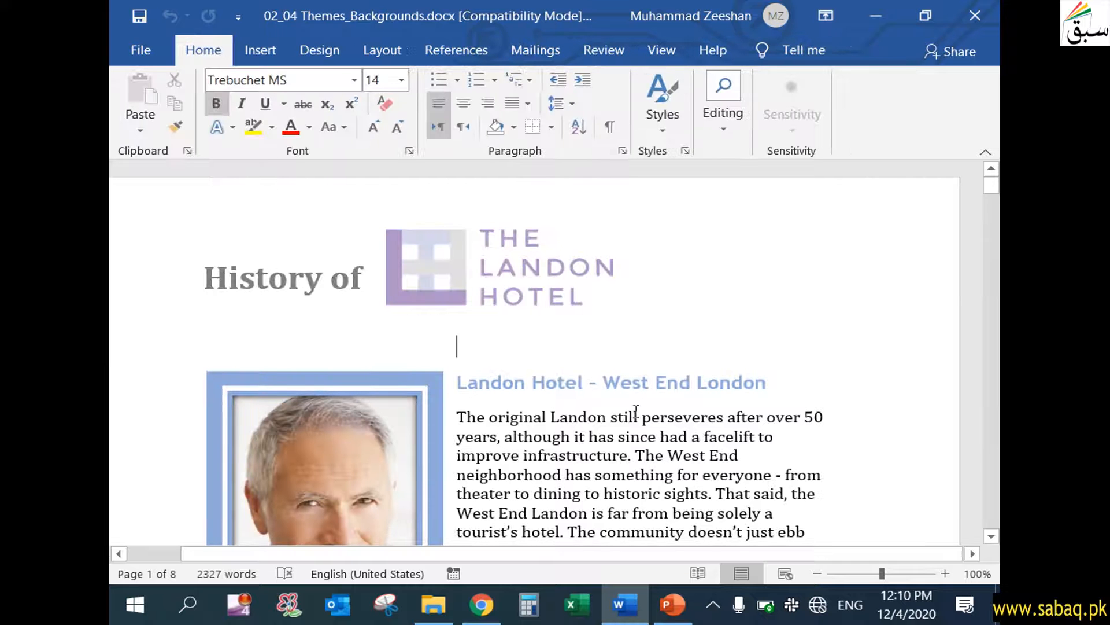
left_click(636, 412)
scroll(636, 412, "down", 1)
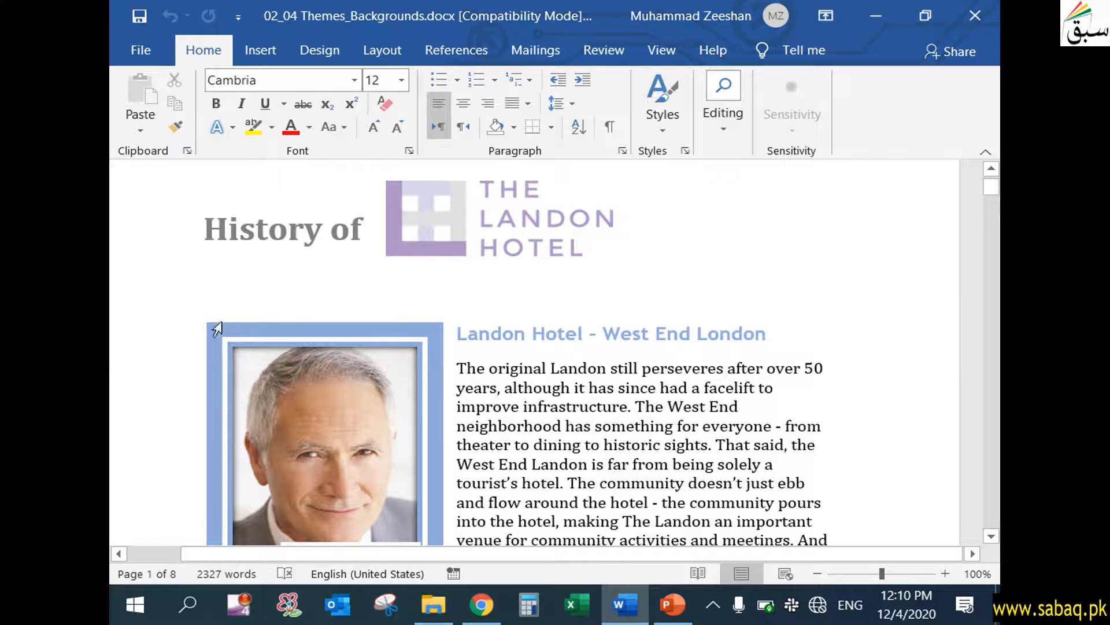
left_click(560, 348)
left_click(462, 335)
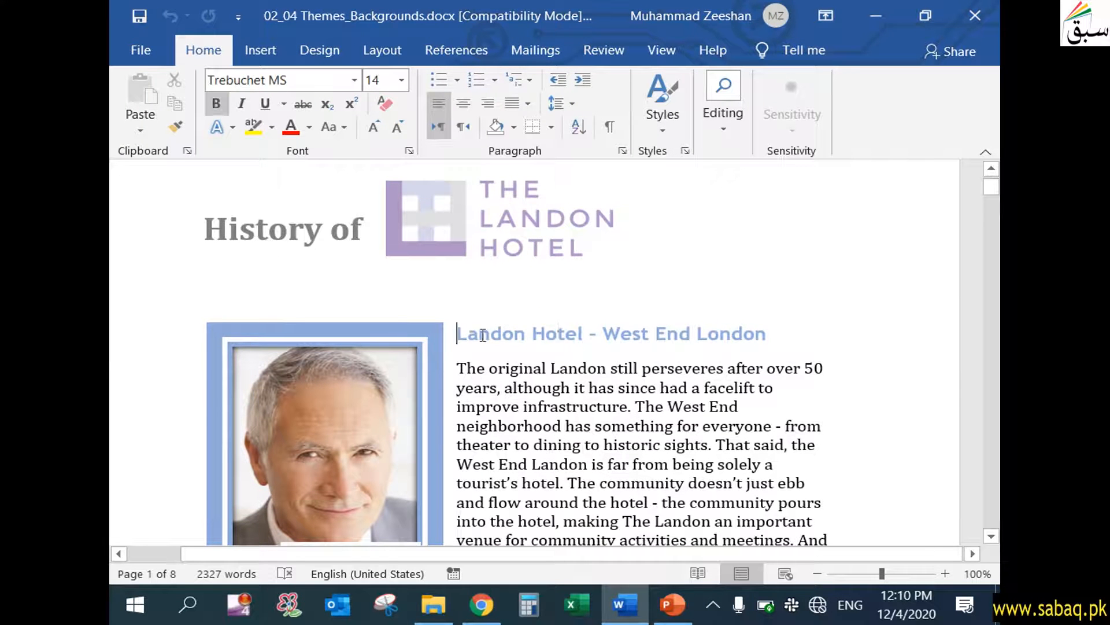
left_click_drag(483, 336, 788, 340)
left_click(656, 425)
left_click(350, 405)
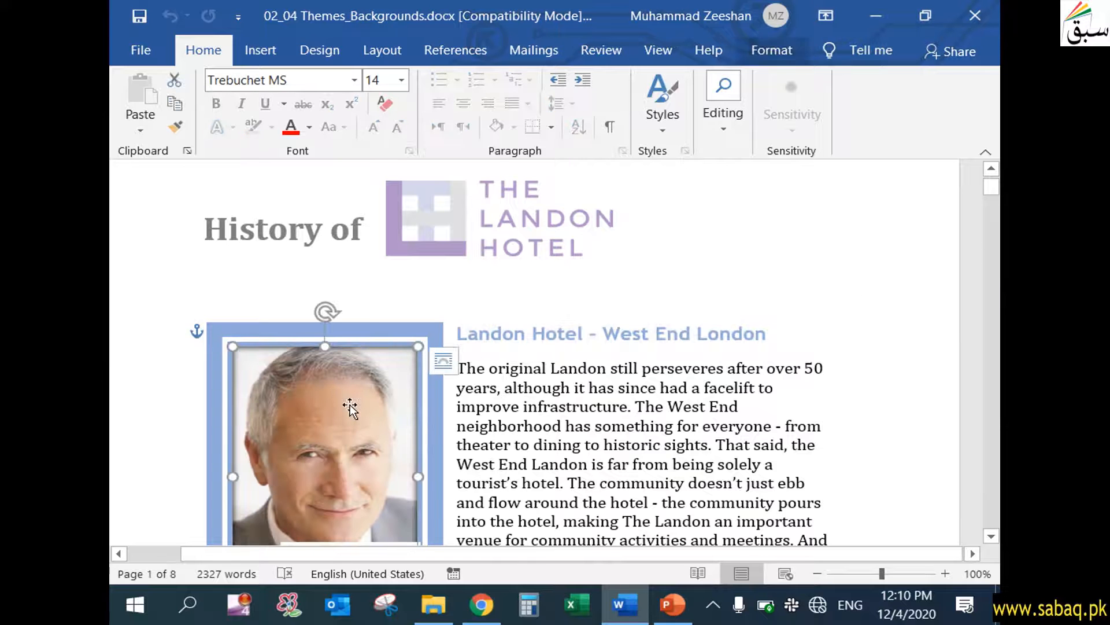
scroll(495, 451, "down", 2)
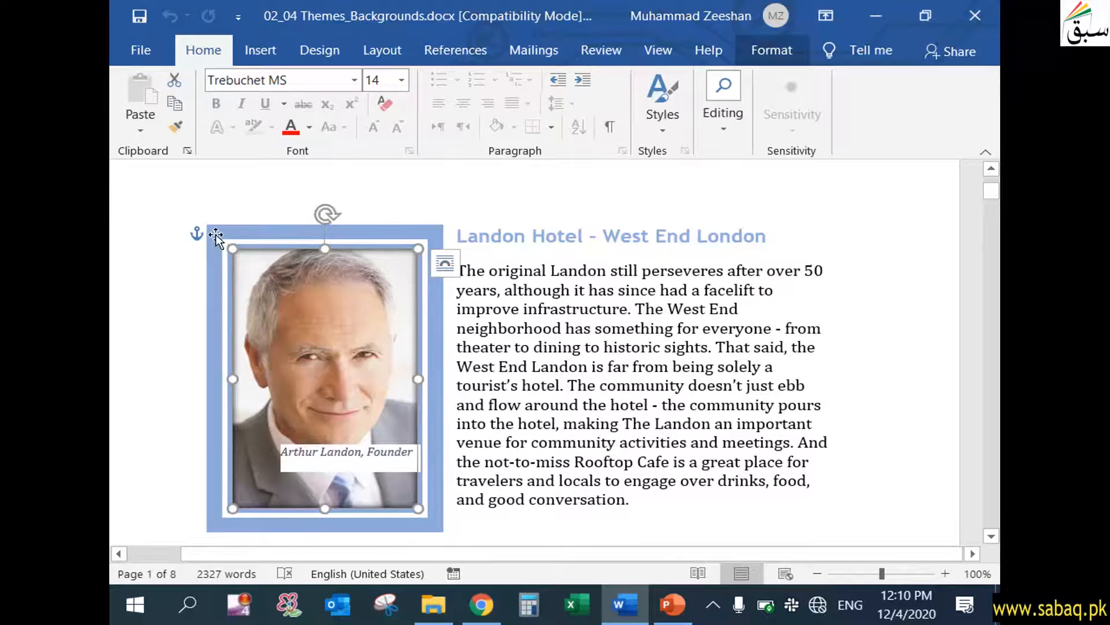
left_click(505, 308)
left_click_drag(456, 269, 657, 519)
scroll(656, 518, "down", 2)
scroll(656, 519, "up", 2)
left_click(647, 427)
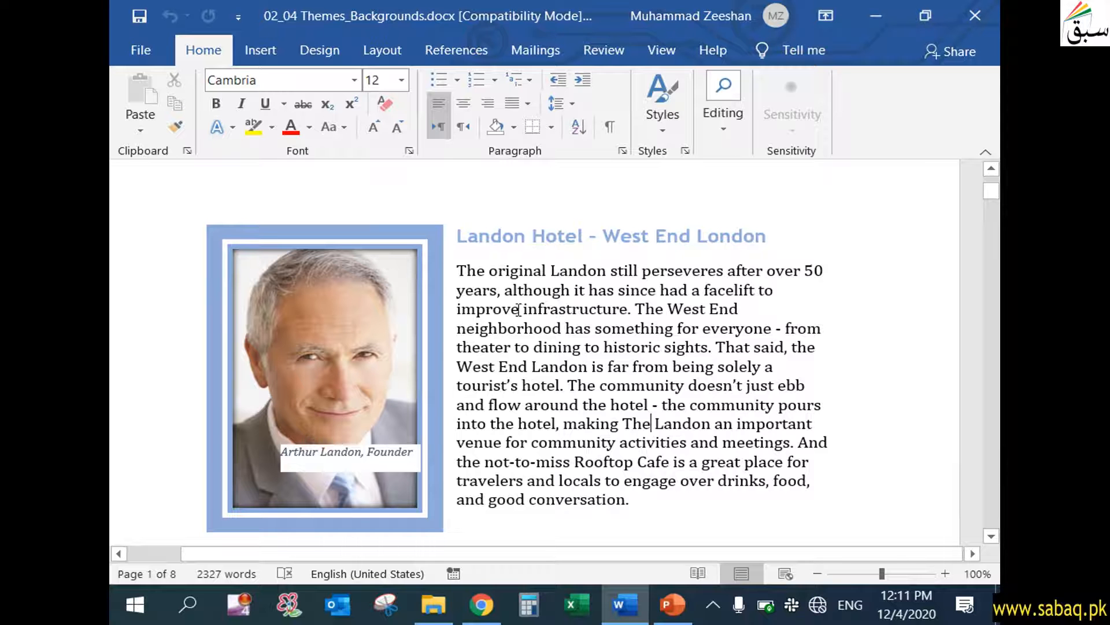
Check the font and size of the West End London heading and its paragraph, and look over the page down to Event Information.
left_click_drag(457, 234, 752, 233)
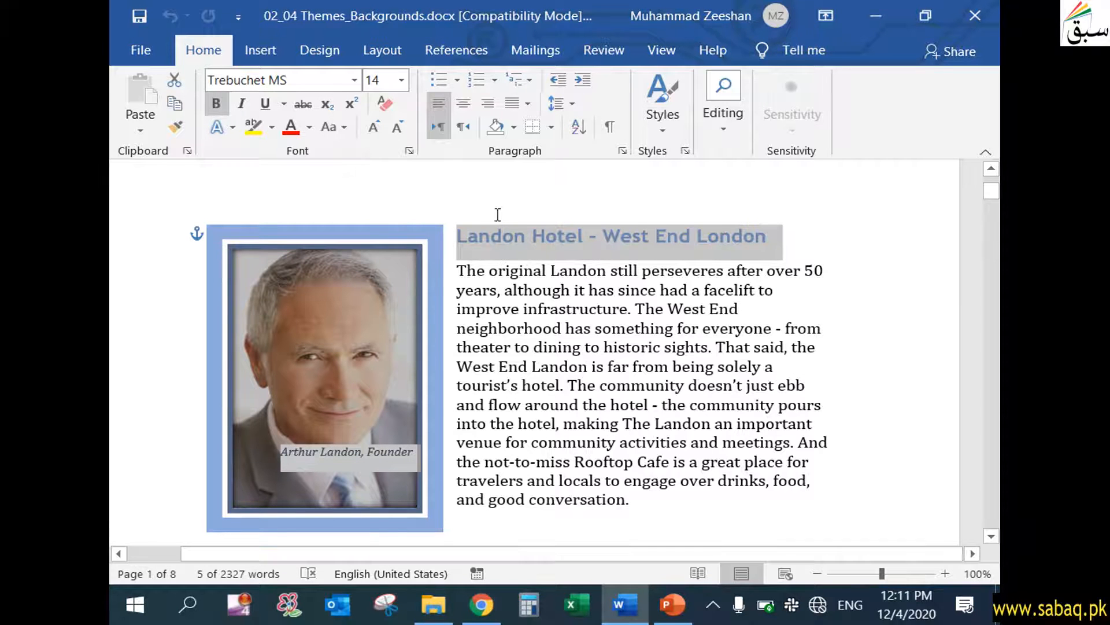
left_click(587, 346)
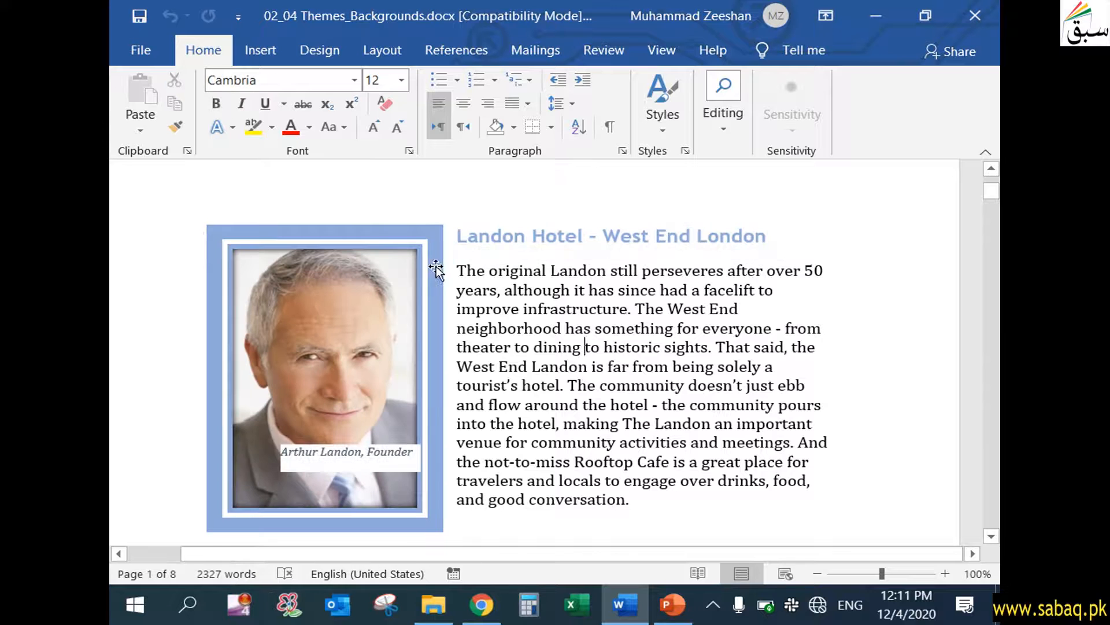
left_click_drag(454, 267, 633, 505)
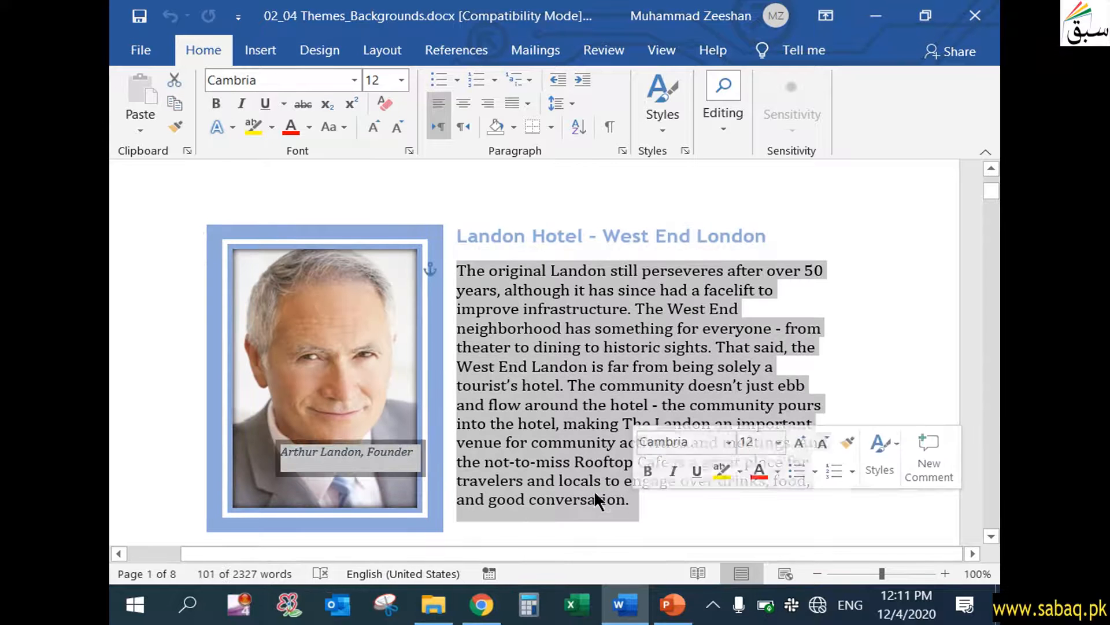
left_click(402, 80)
left_click(402, 79)
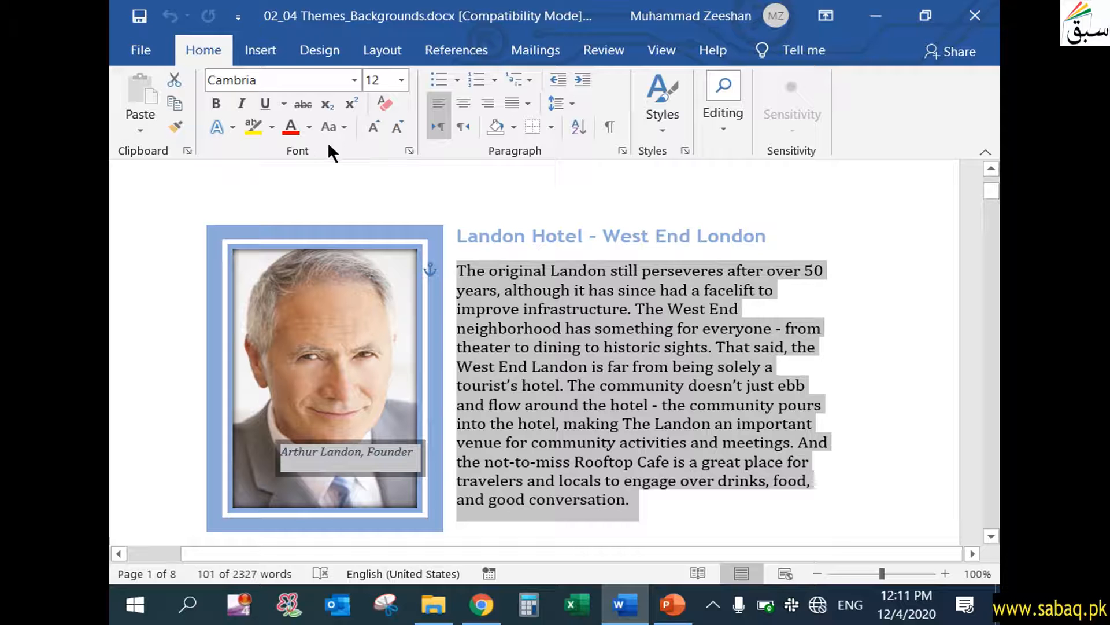
left_click(617, 353)
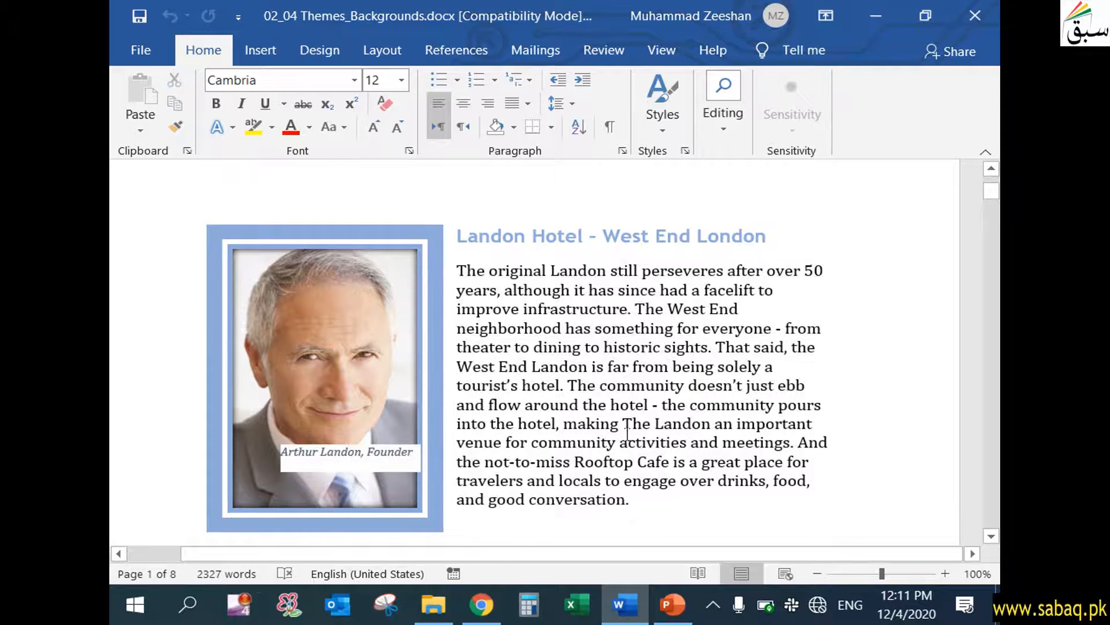
left_click(364, 364)
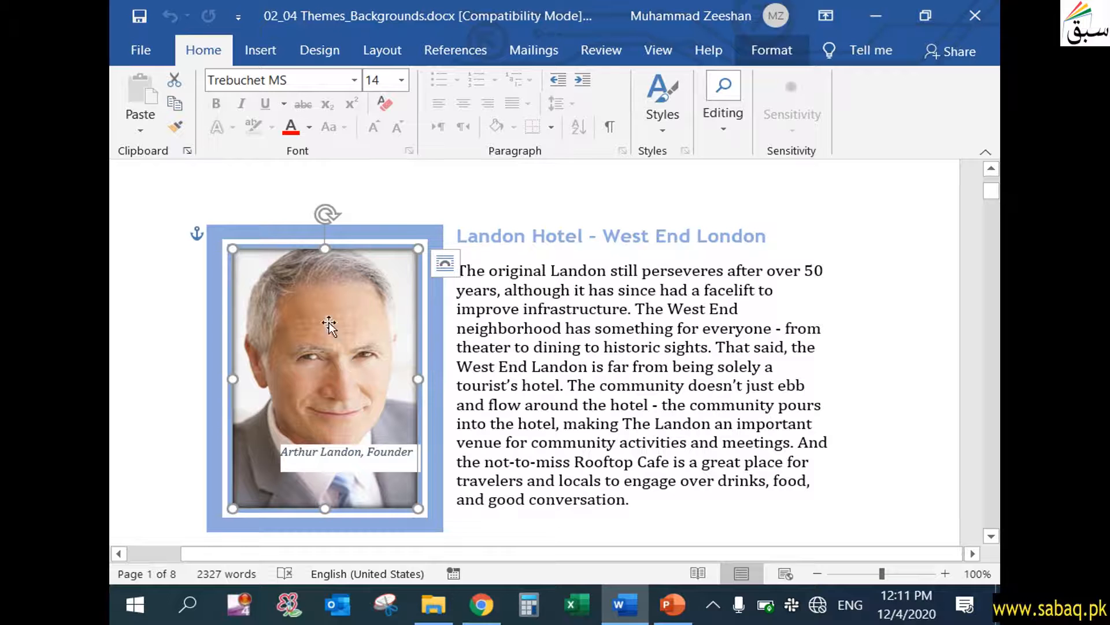
left_click(668, 377)
scroll(577, 535, "down", 2)
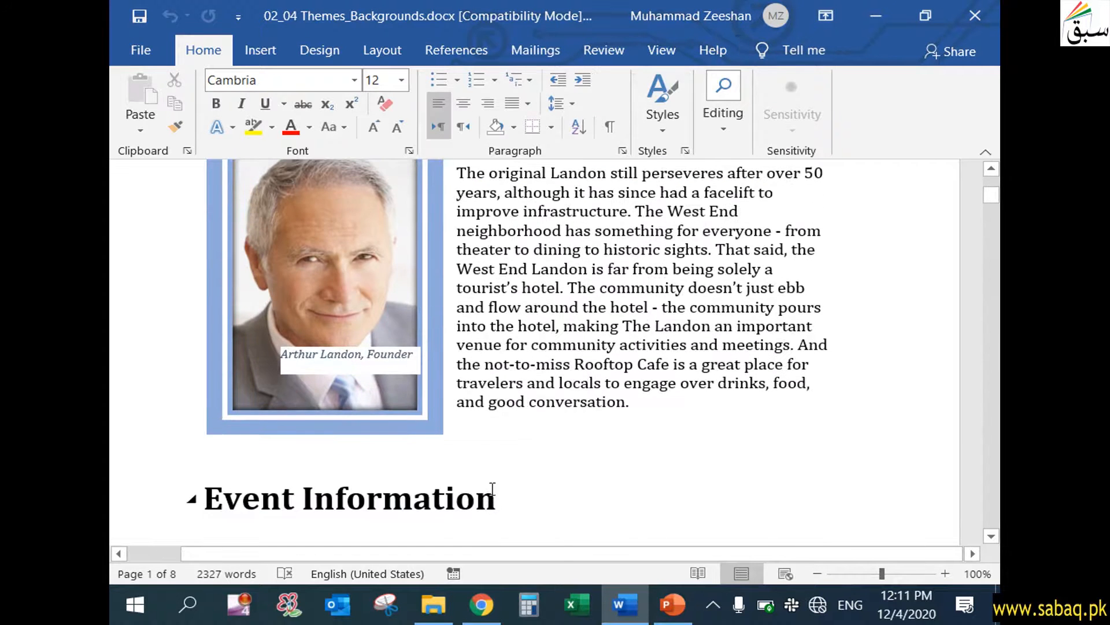
scroll(492, 489, "up", 4)
scroll(500, 497, "down", 4)
scroll(501, 497, "up", 4)
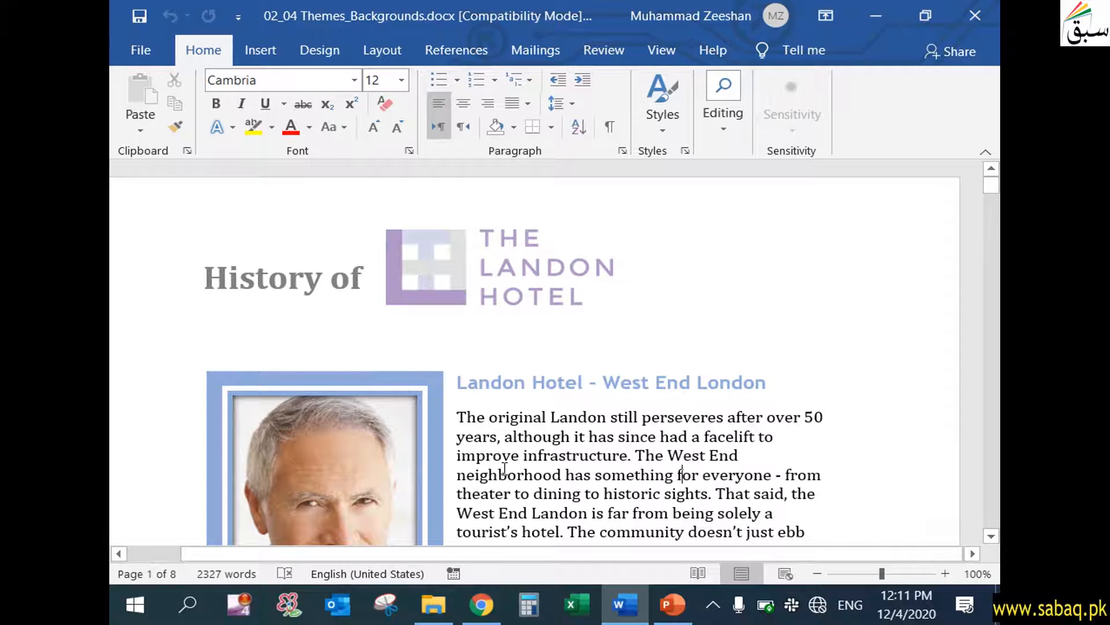
Apply the Badge theme to the document.
left_click(320, 52)
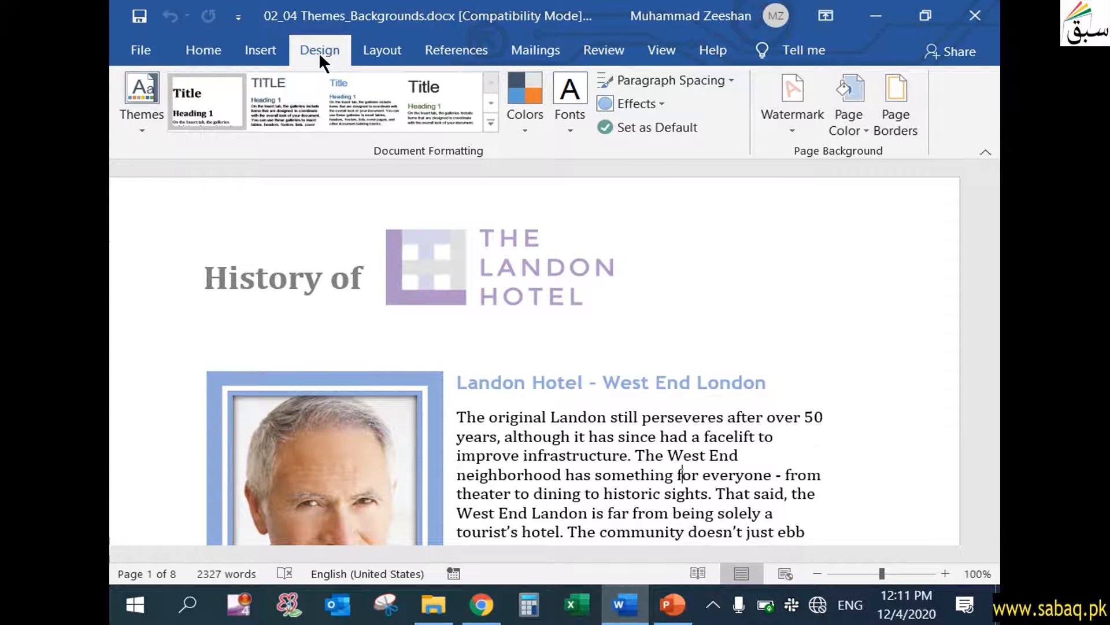
left_click(145, 132)
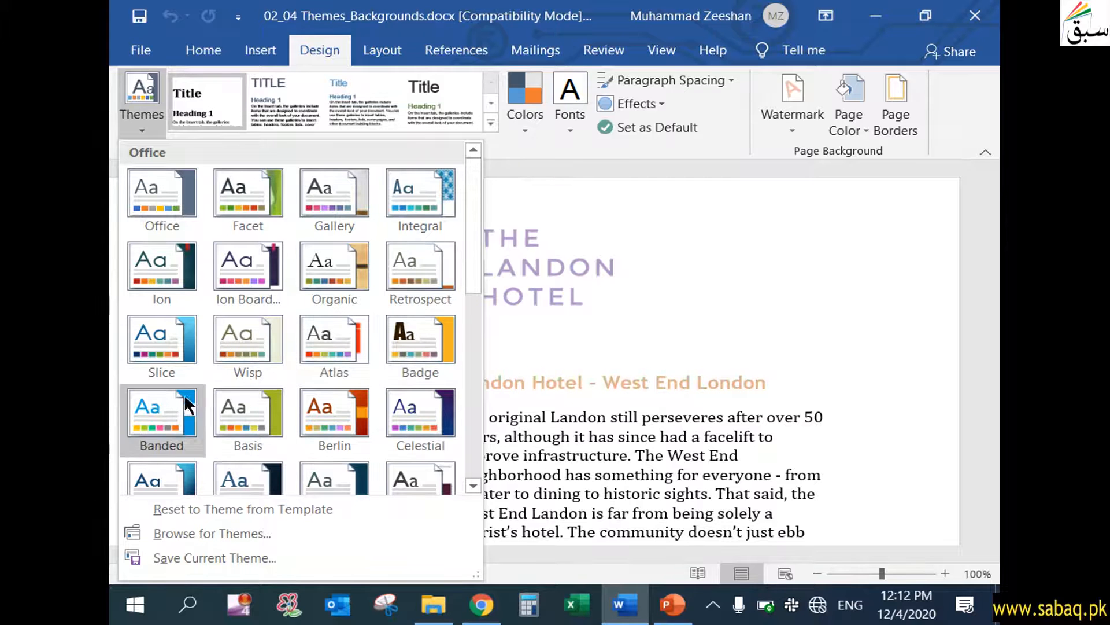
left_click(435, 349)
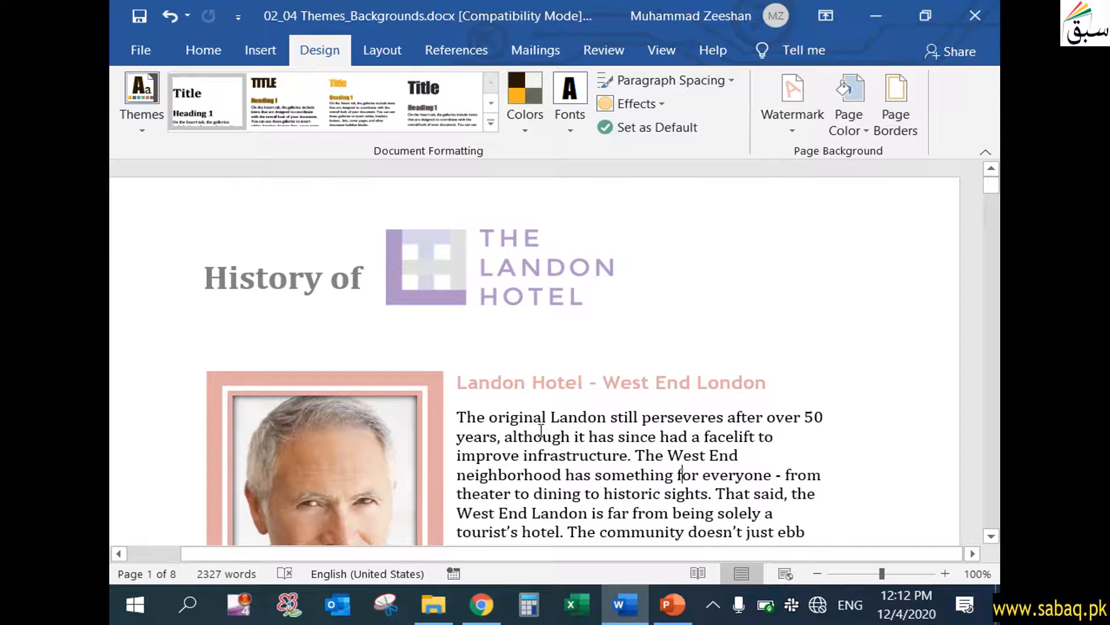
Examine how the applied theme looks on the heading, the photo frame and the Event Information section.
scroll(569, 461, "down", 3)
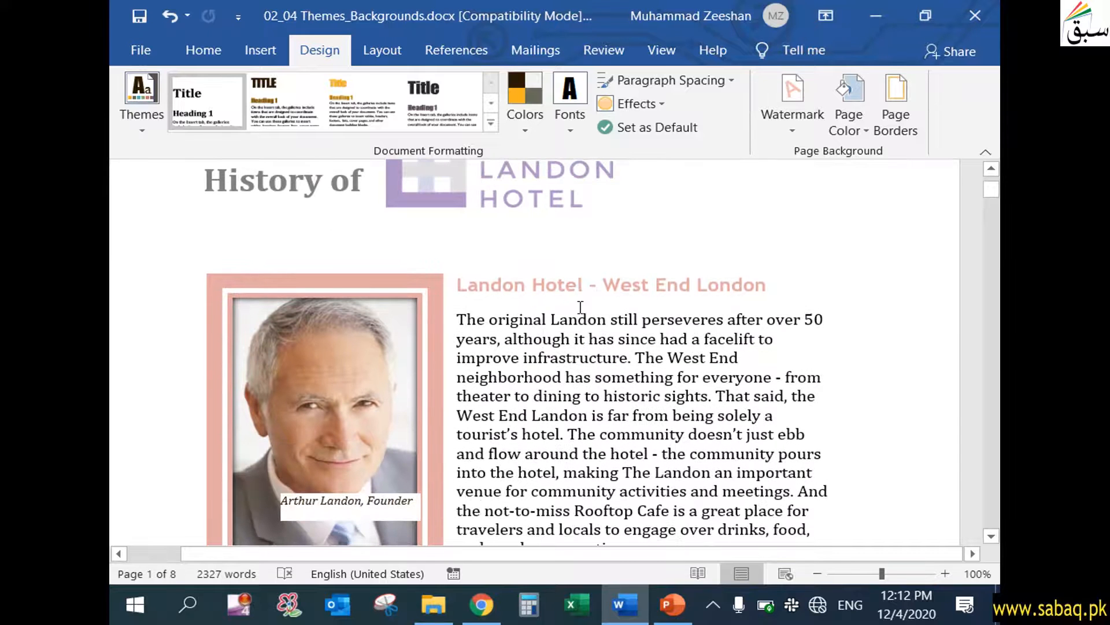
left_click(400, 367)
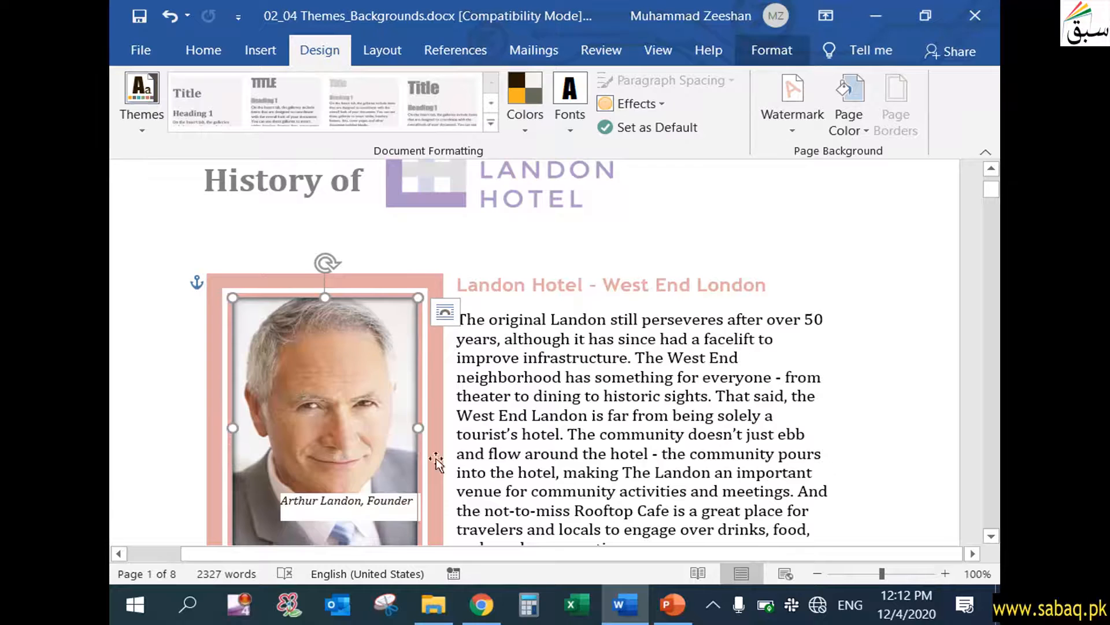
scroll(445, 463, "down", 3)
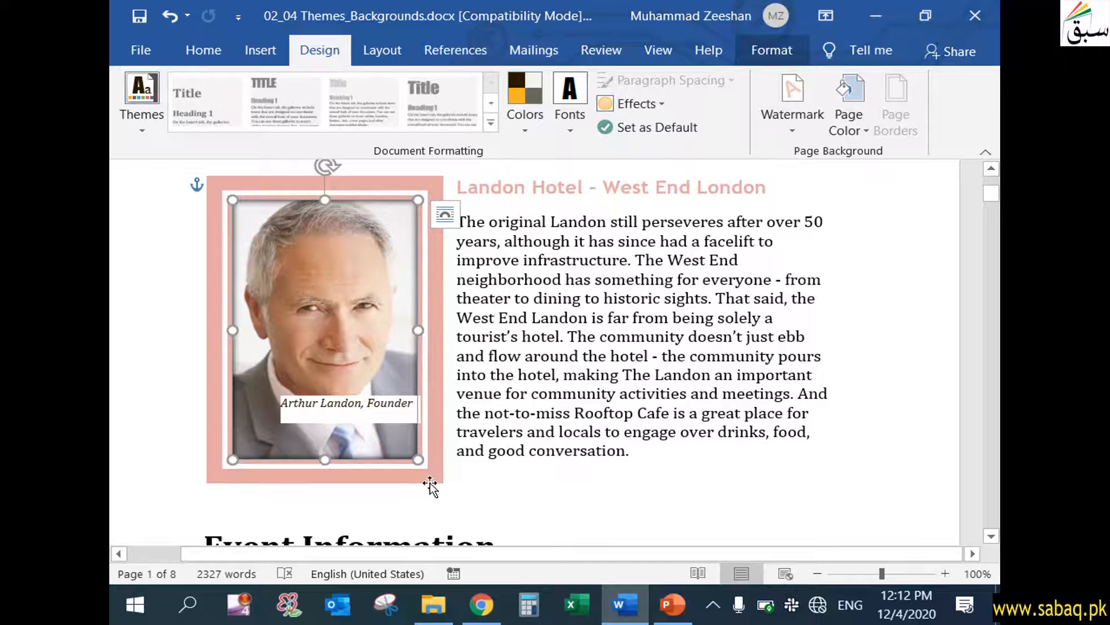
left_click(540, 476)
scroll(544, 477, "down", 2)
scroll(544, 477, "down", 6)
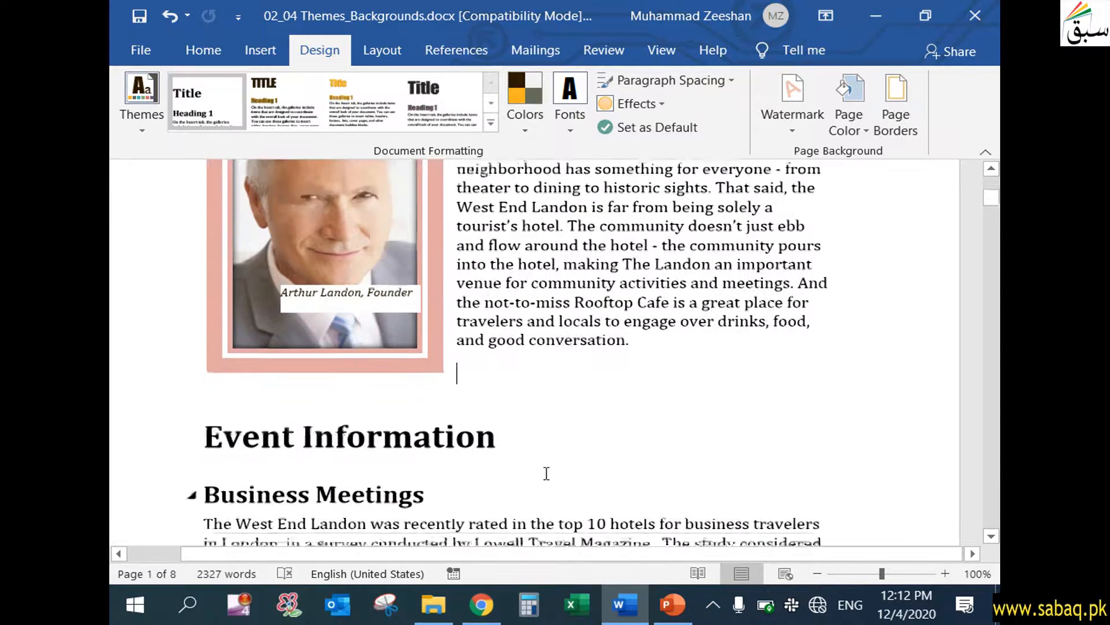
scroll(545, 478, "up", 10)
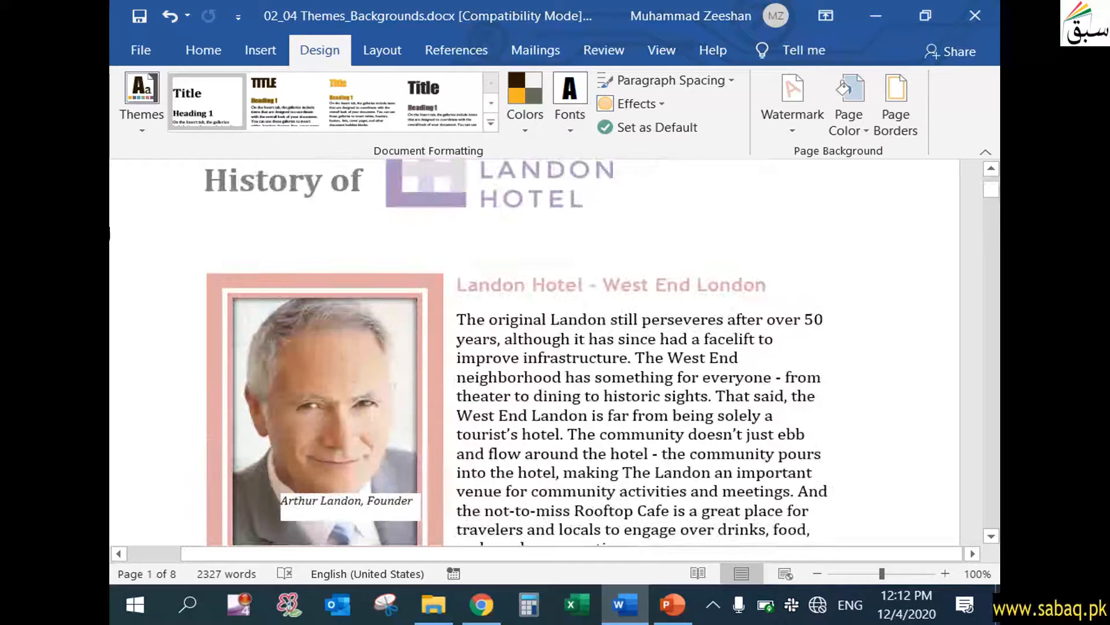
Start saving the current theme as an Office Theme file, keeping the file name Theme1.thmx.
left_click(151, 118)
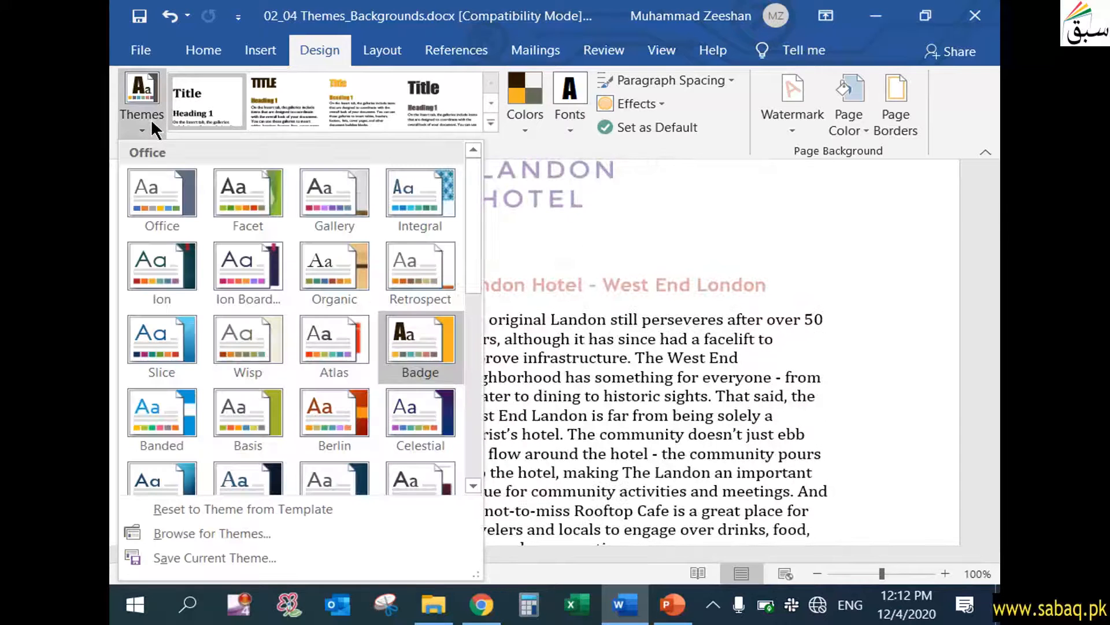
scroll(416, 443, "down", 3)
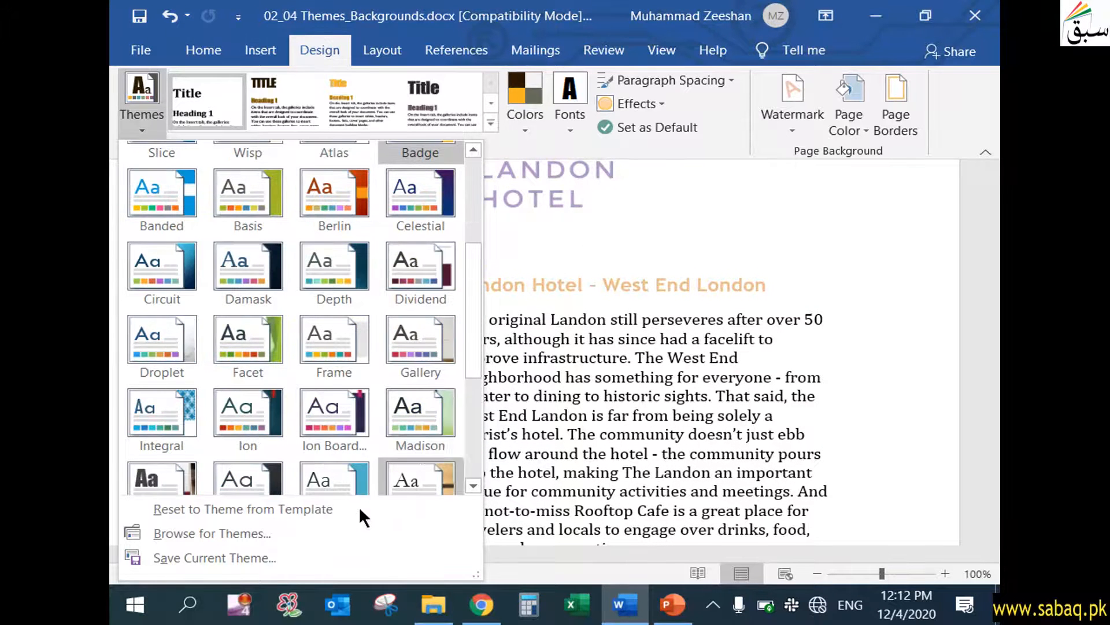
left_click(267, 559)
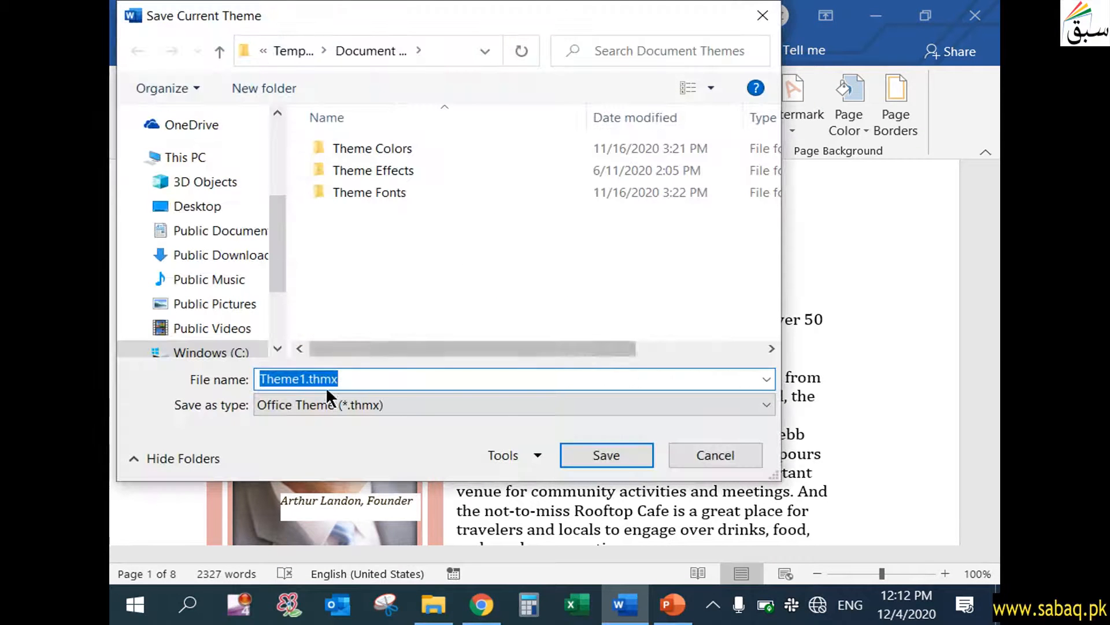
left_click(310, 386)
left_click_drag(309, 380, 345, 383)
left_click(348, 384)
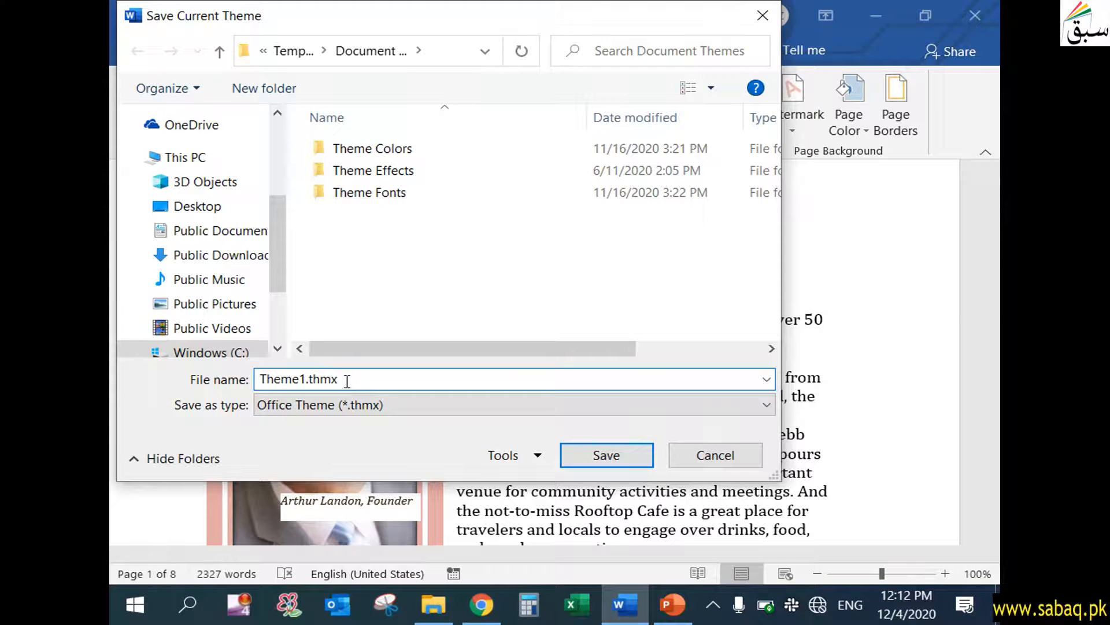
left_click(418, 50)
left_click(419, 50)
left_click(324, 51)
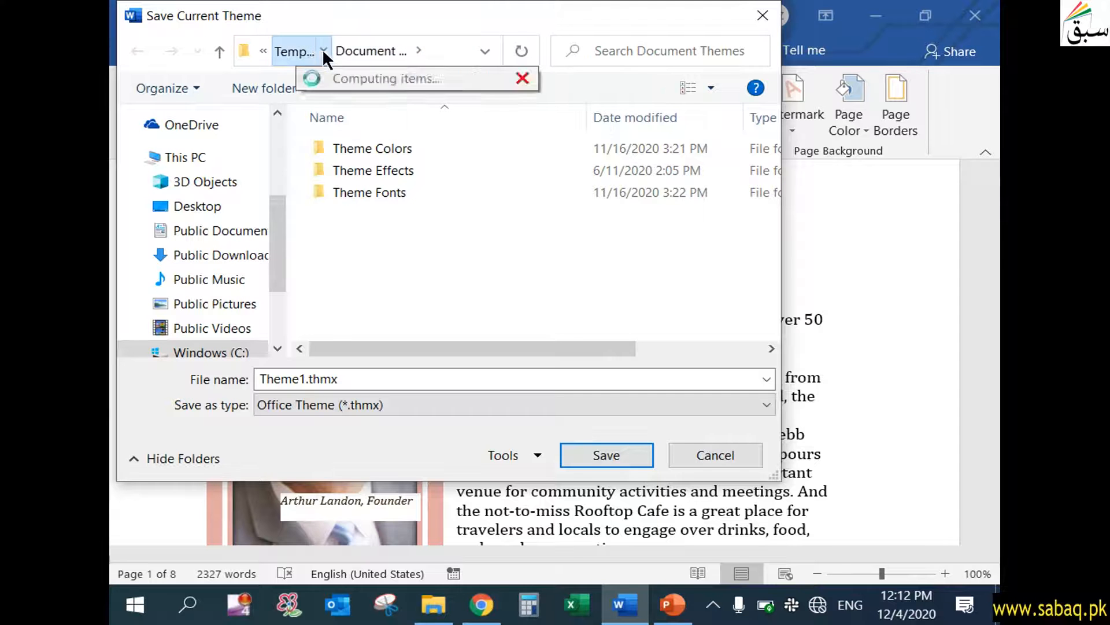
left_click(321, 51)
left_click(264, 50)
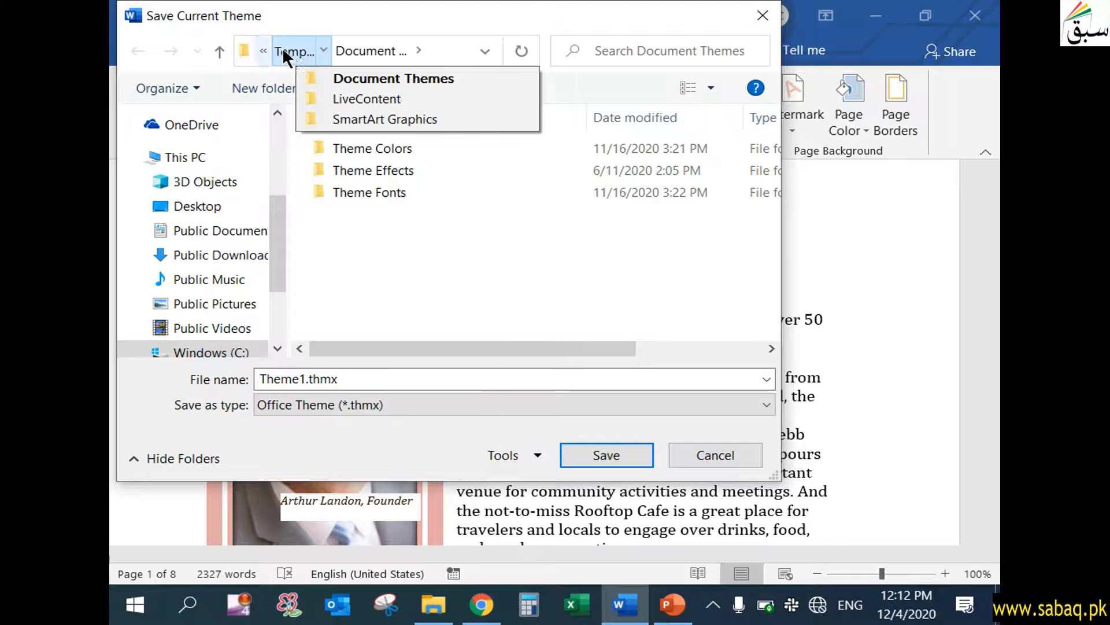
left_click(476, 50)
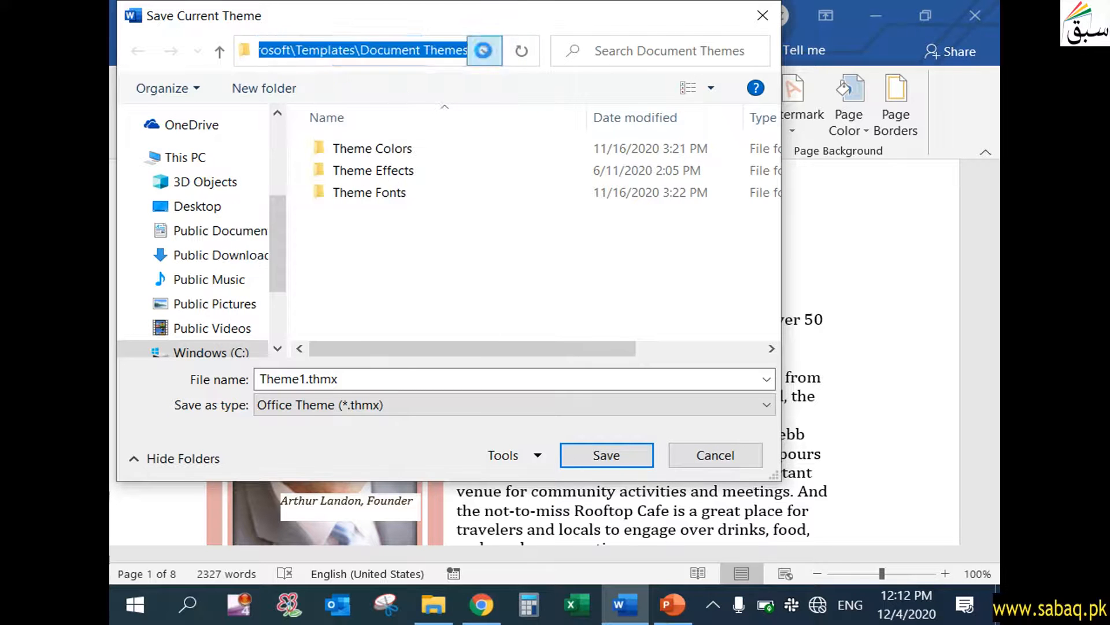
left_click(484, 51)
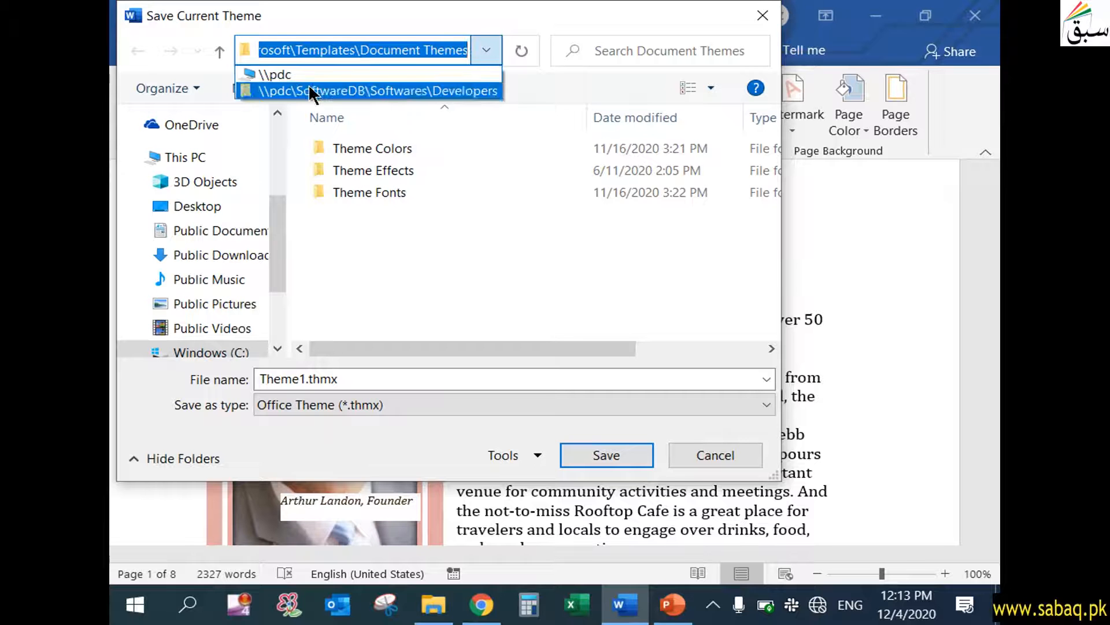
left_click(433, 265)
Choose the Desktop as the location and save the theme file there.
left_click(204, 214)
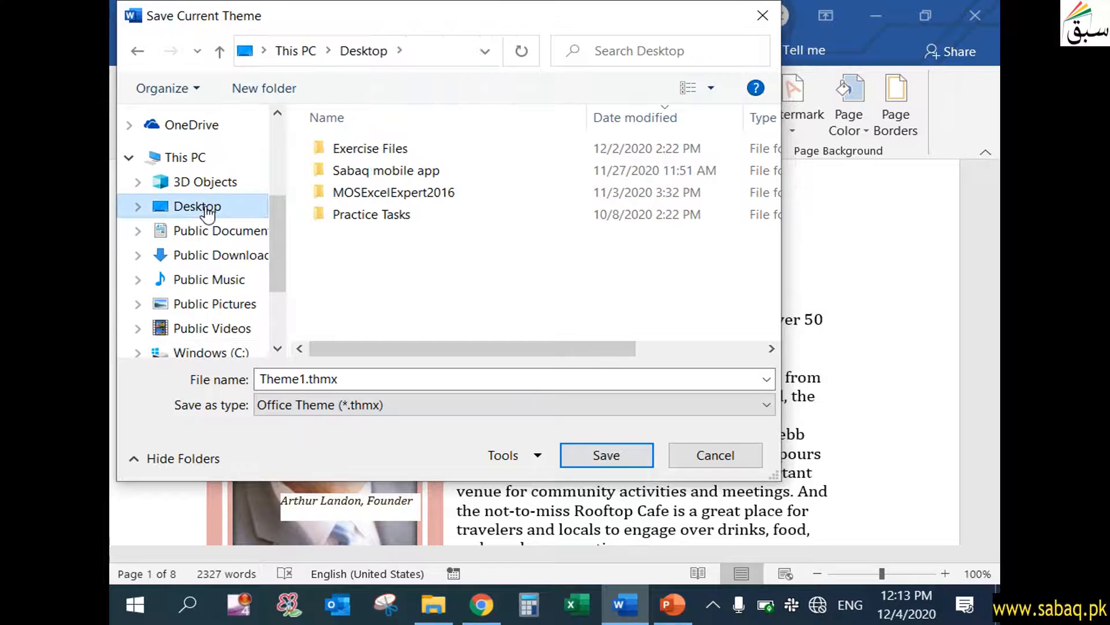
left_click(644, 461)
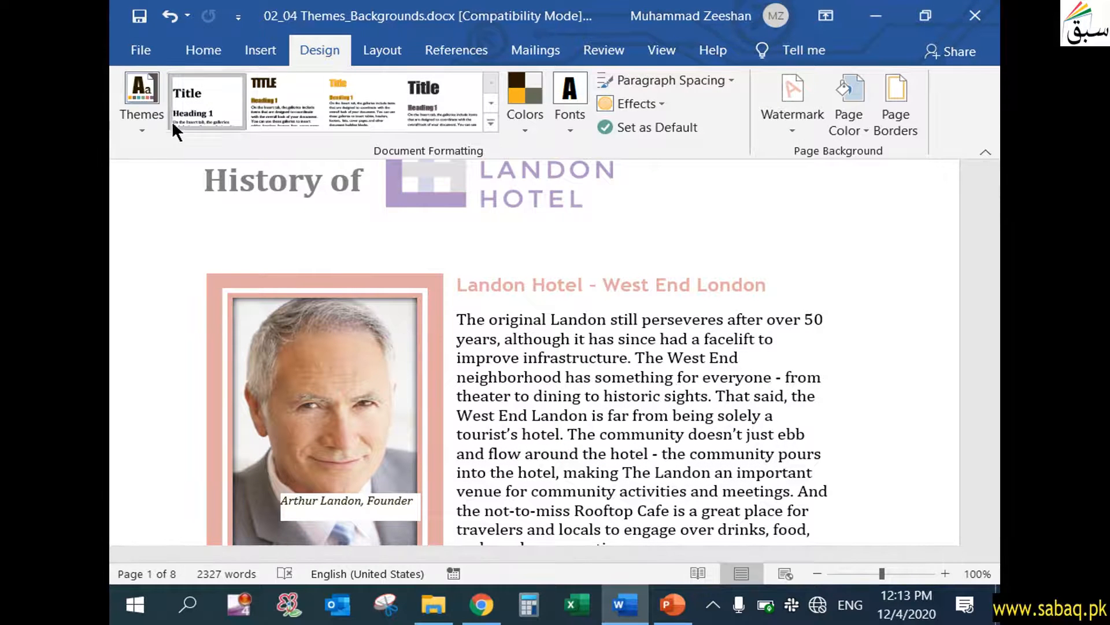
Browse for the saved theme file Theme1.thmx on the Desktop and apply it to the document.
left_click(141, 107)
left_click(222, 529)
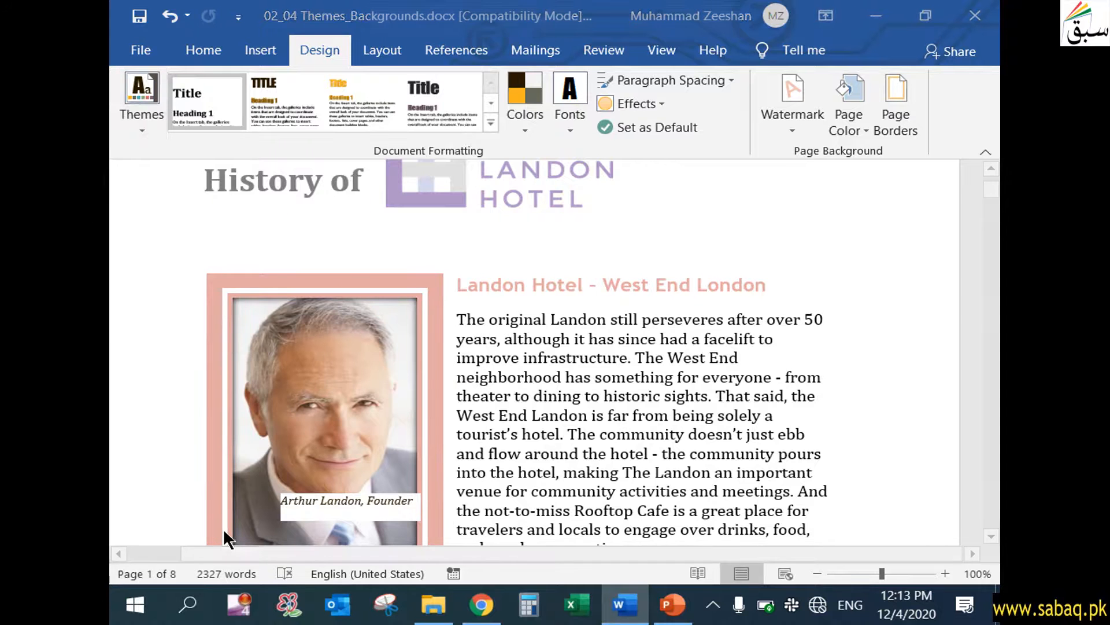
left_click(219, 118)
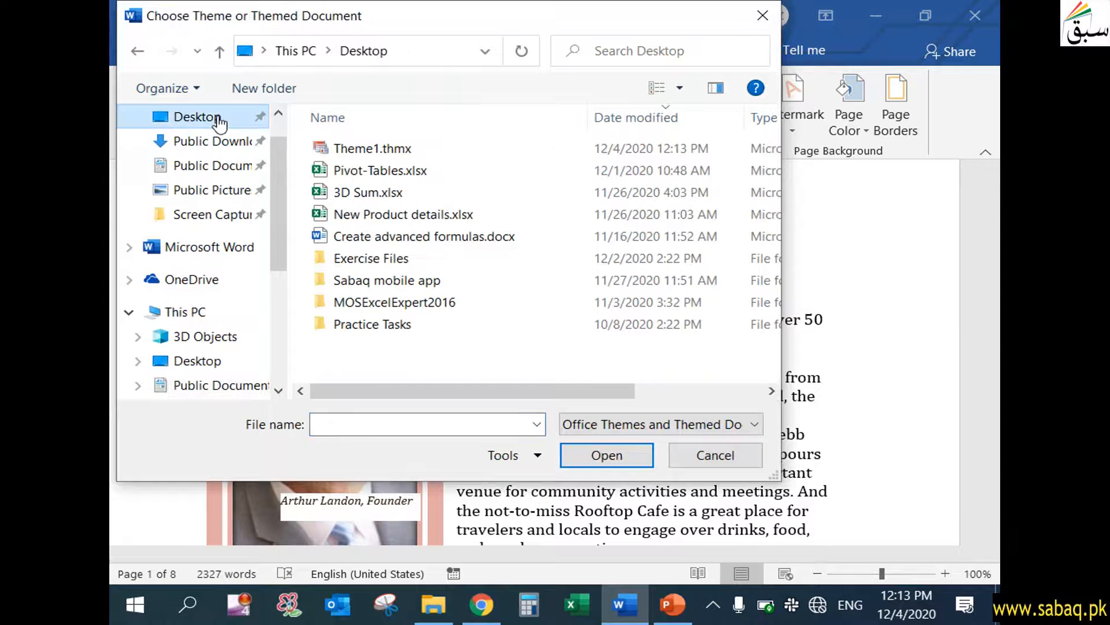
left_click(373, 147)
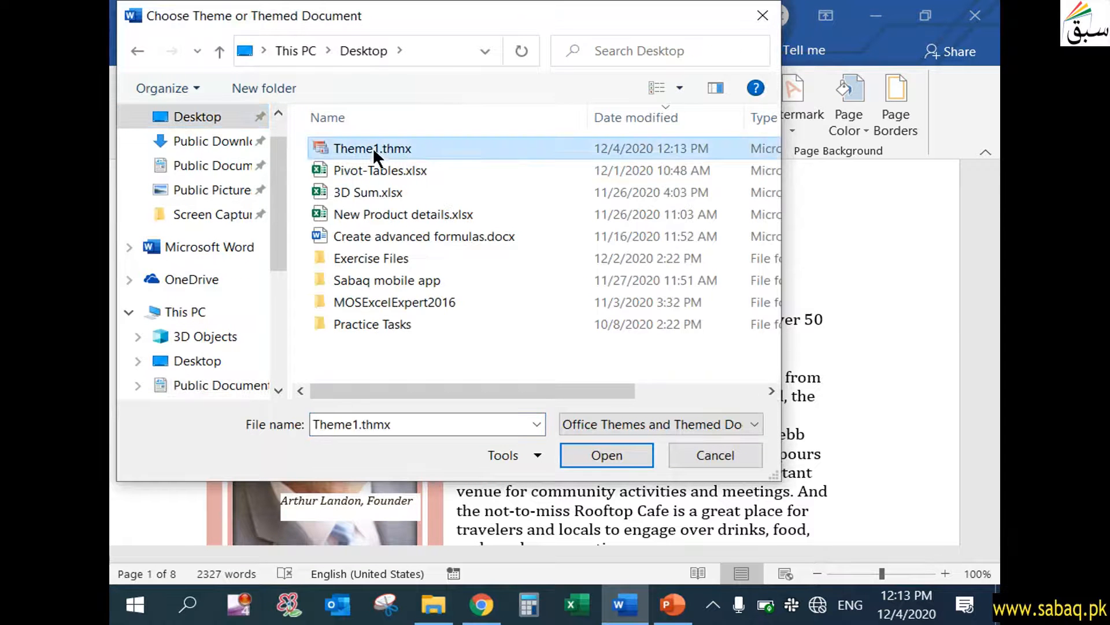
left_click(644, 462)
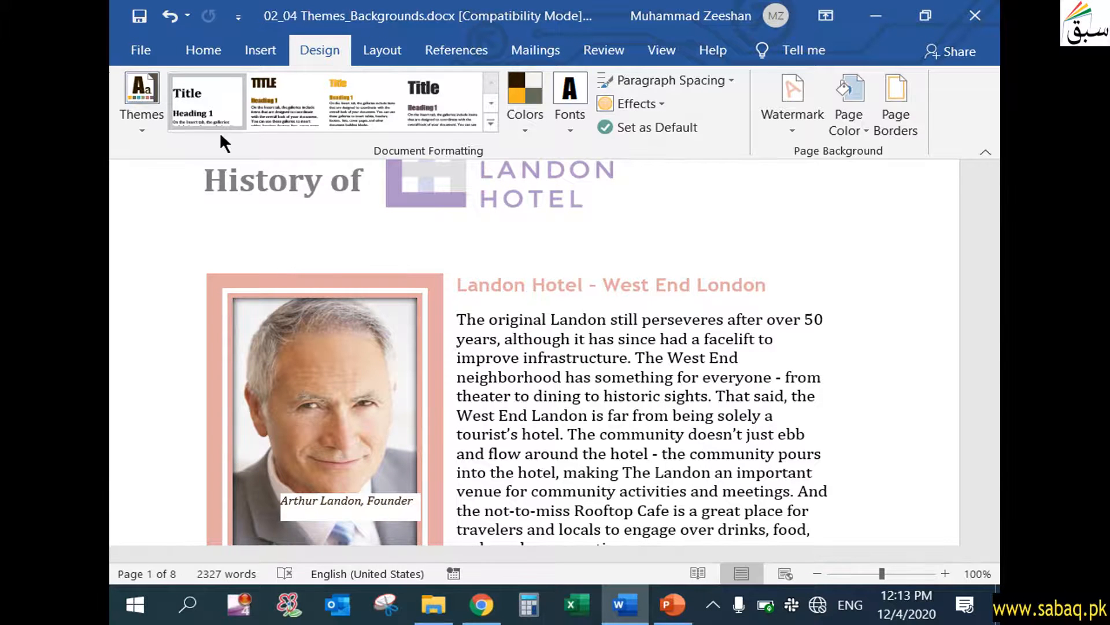
Reset the document to the theme from its template.
left_click(147, 118)
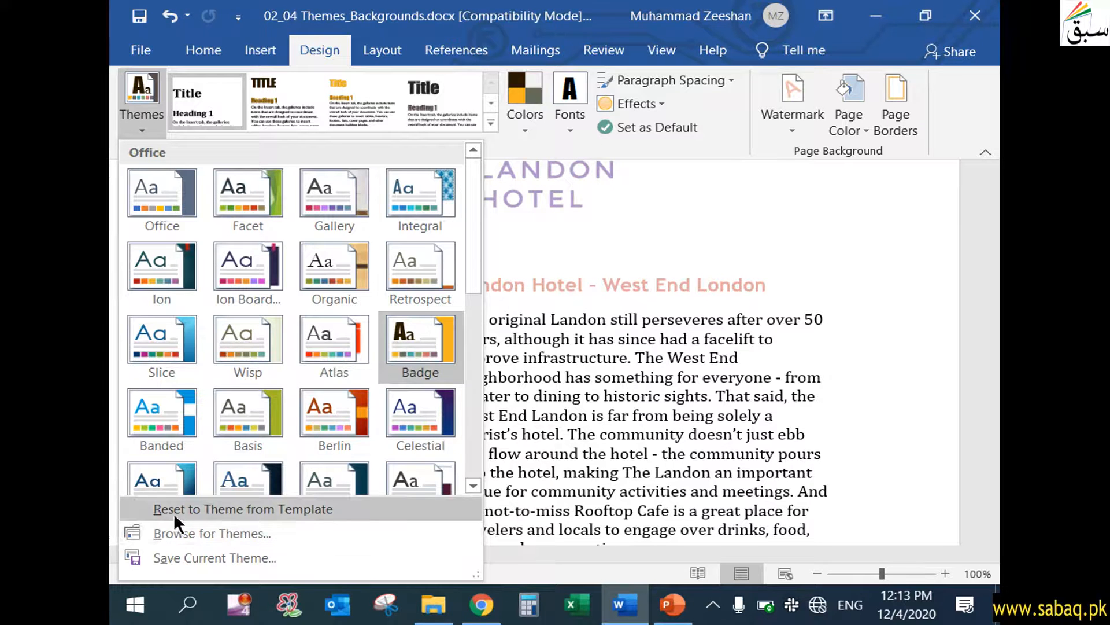
left_click(328, 508)
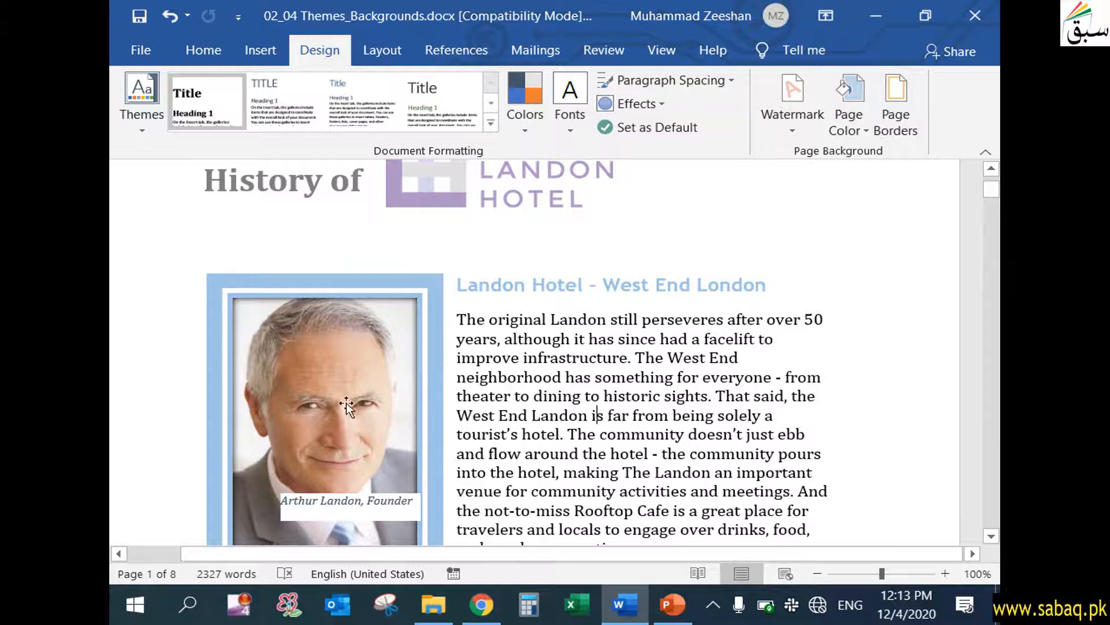
Look through the templates offered for new documents, including the essential report, and return to the document.
left_click(140, 52)
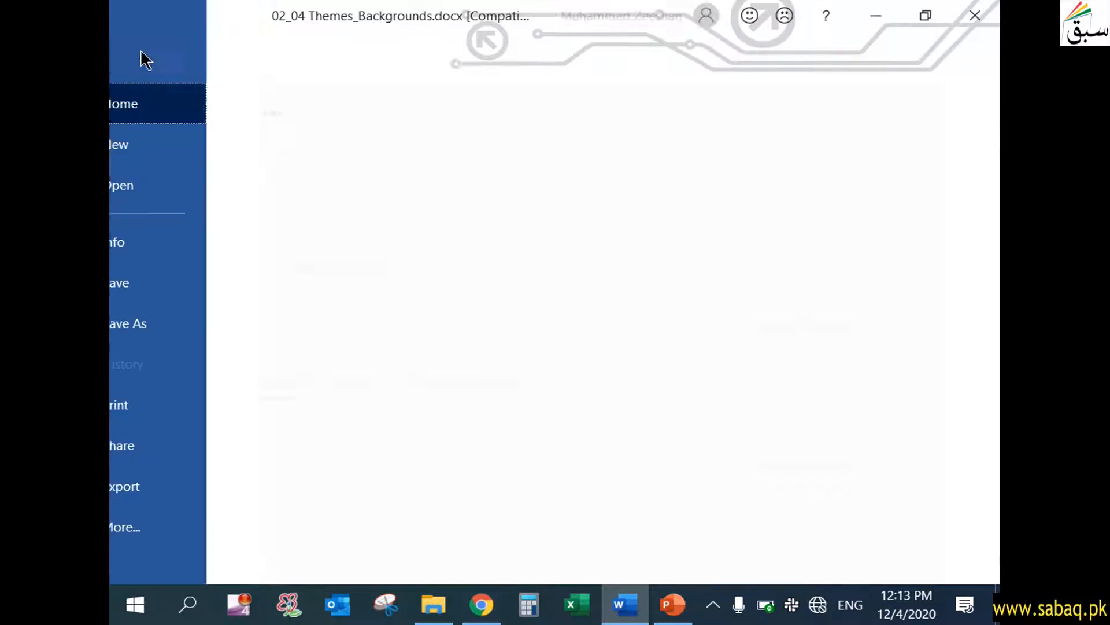
left_click(168, 144)
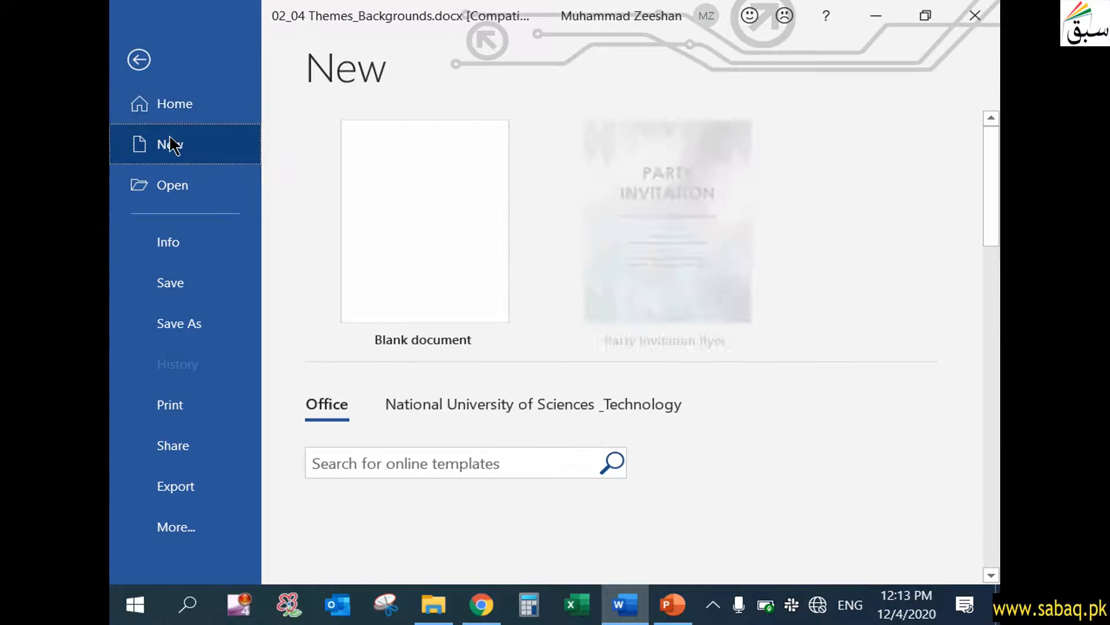
scroll(554, 465, "down", 10)
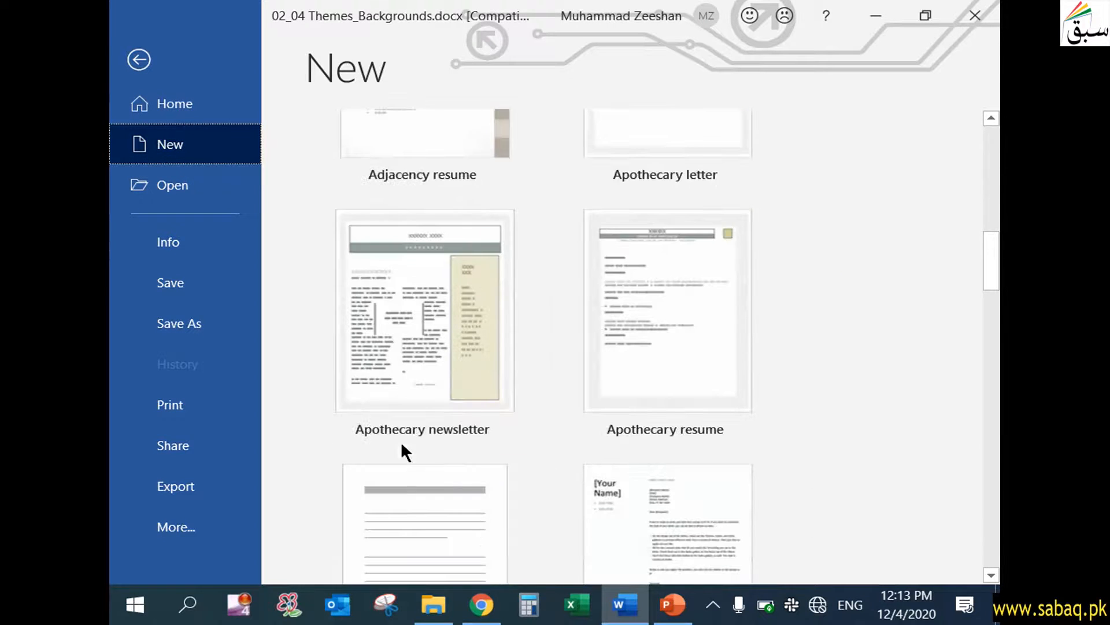
scroll(405, 449, "down", 3)
scroll(425, 450, "down", 3)
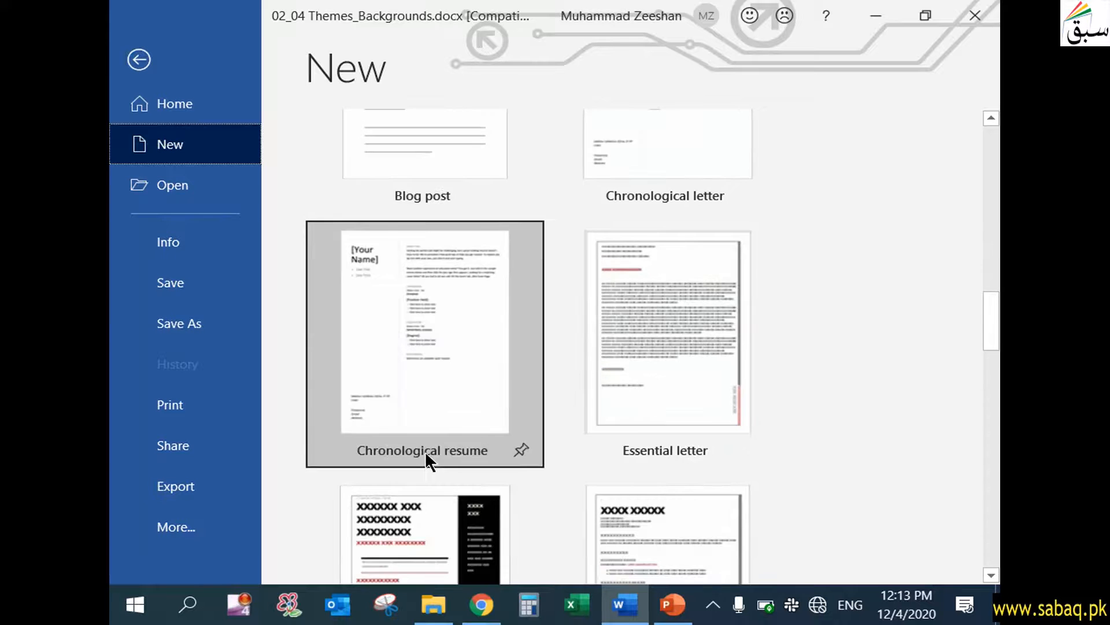
scroll(422, 450, "down", 2)
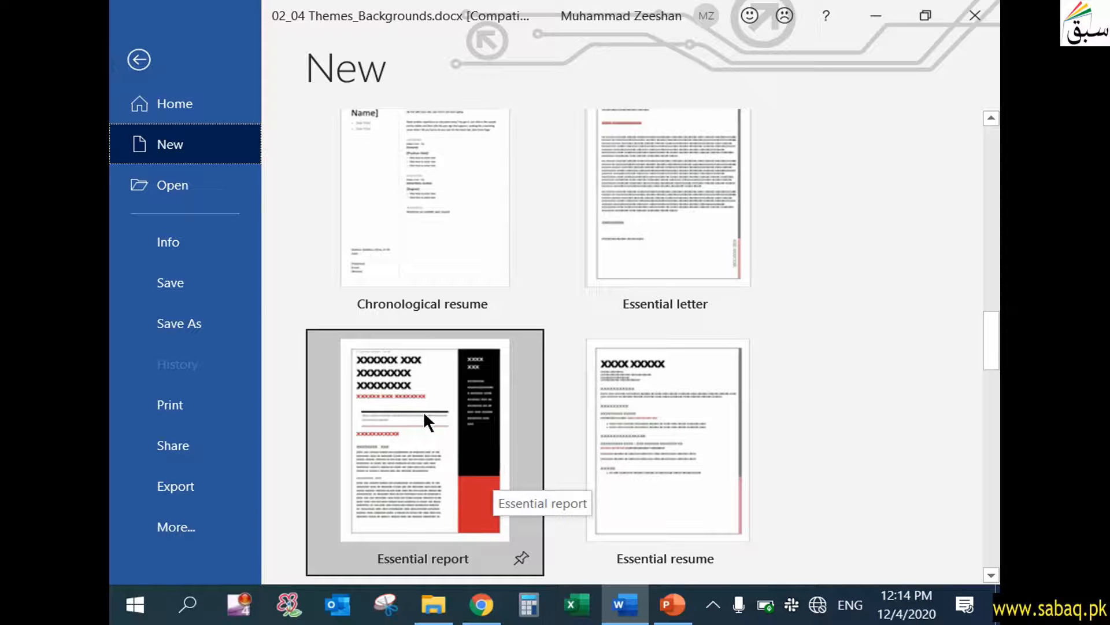
left_click(138, 61)
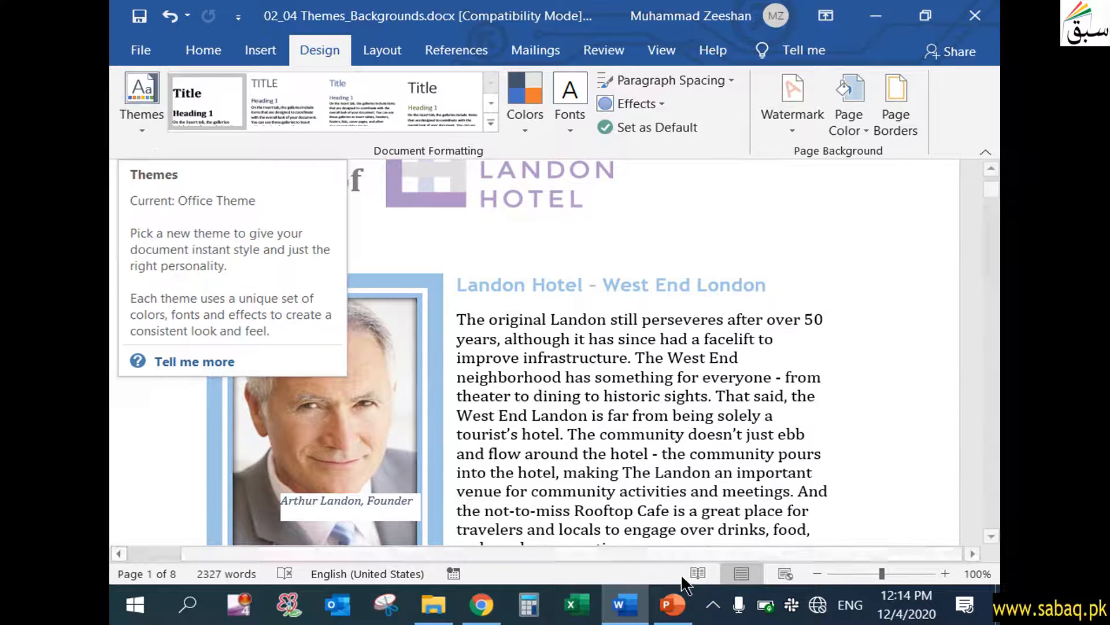
Check the themes topic on the PowerPoint slide, return to the Word document and preview the built-in themes without applying one.
left_click(672, 604)
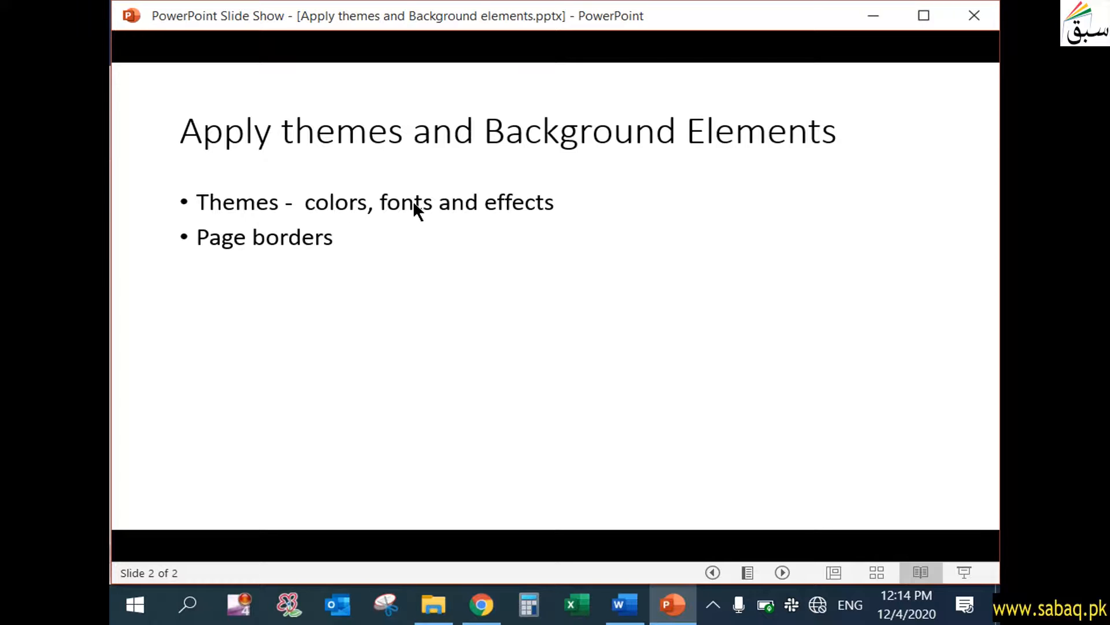
left_click(670, 608)
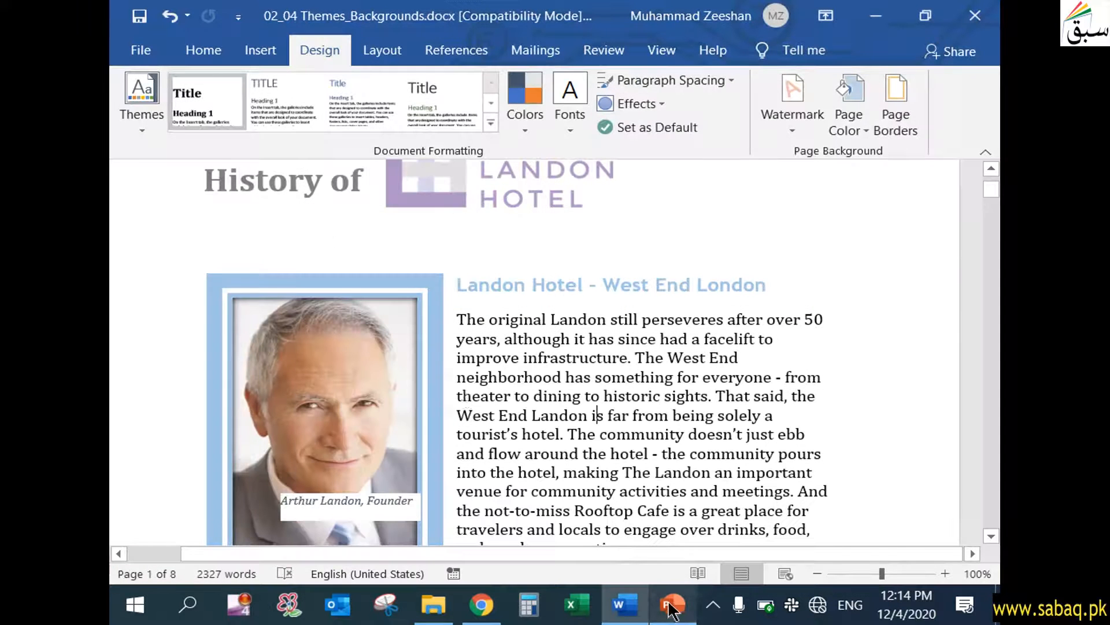
left_click(140, 129)
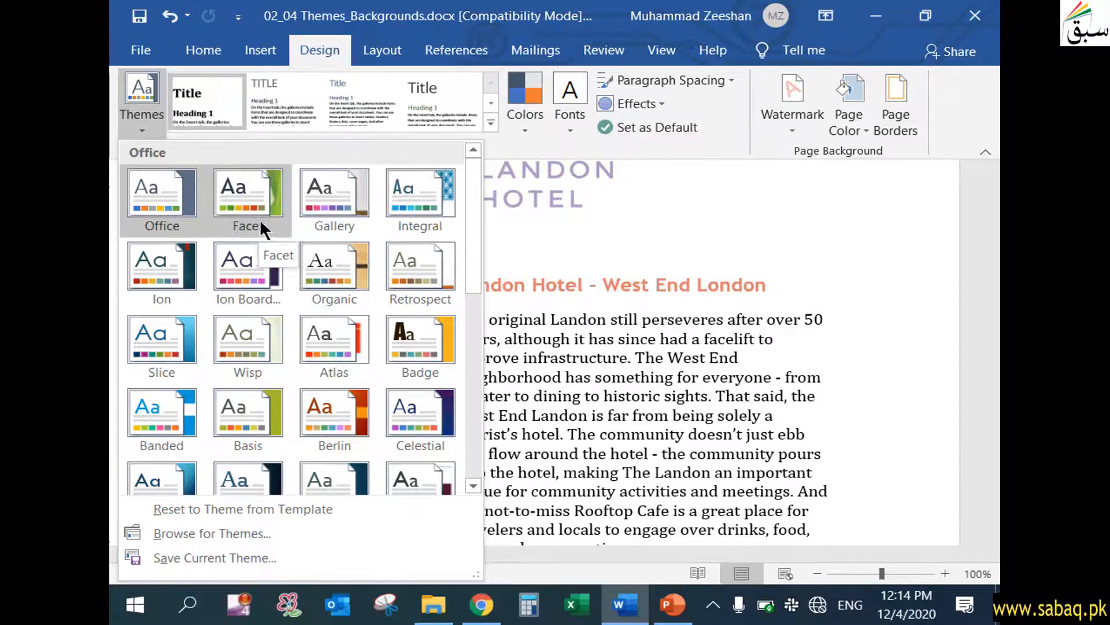
scroll(195, 414, "down", 3)
scroll(193, 418, "down", 4)
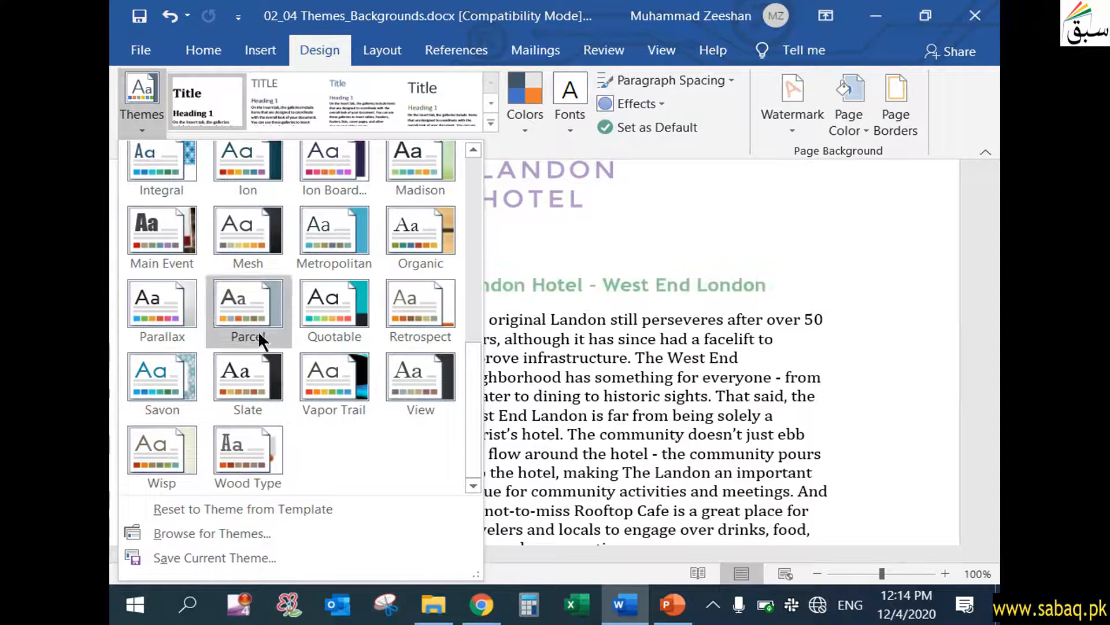
left_click(766, 342)
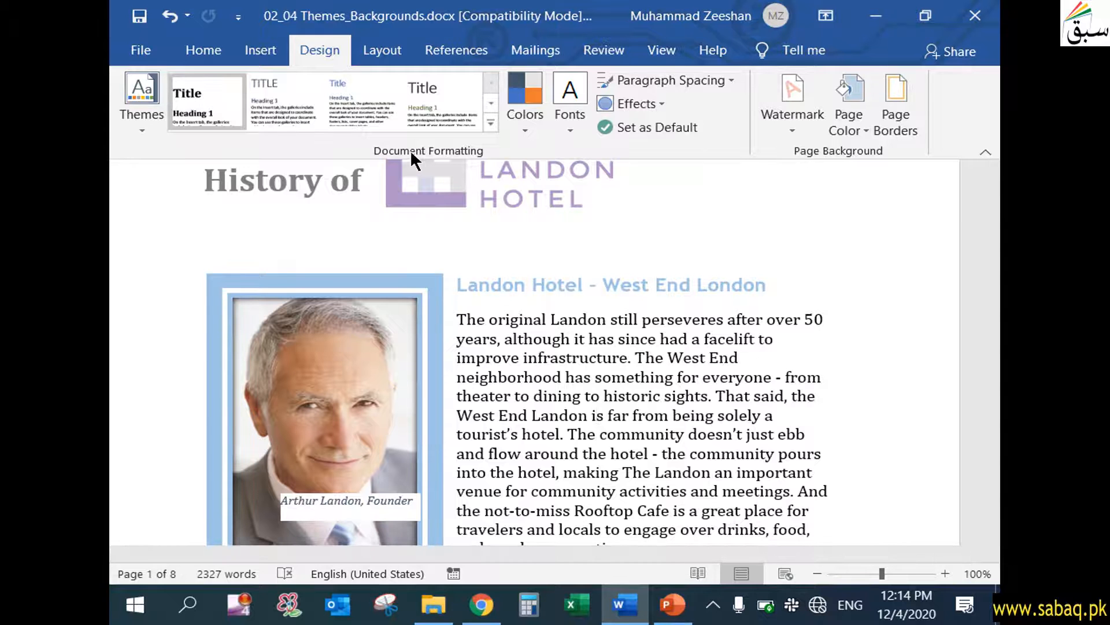
Apply the Shaded built-in style set to the document and check its effect on the first page.
left_click(492, 116)
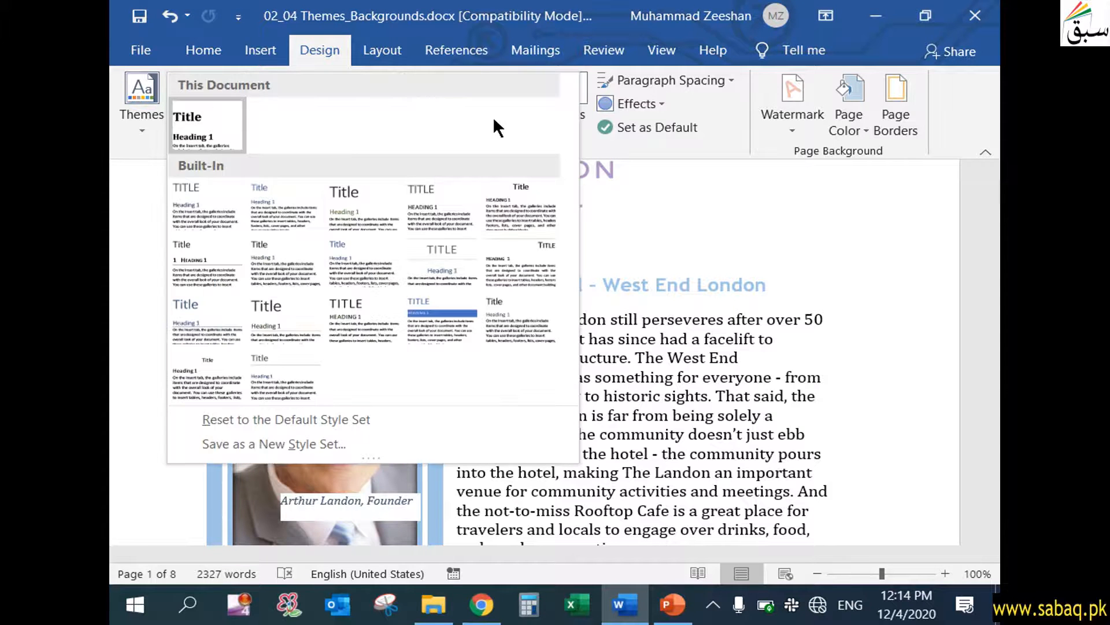
left_click(439, 321)
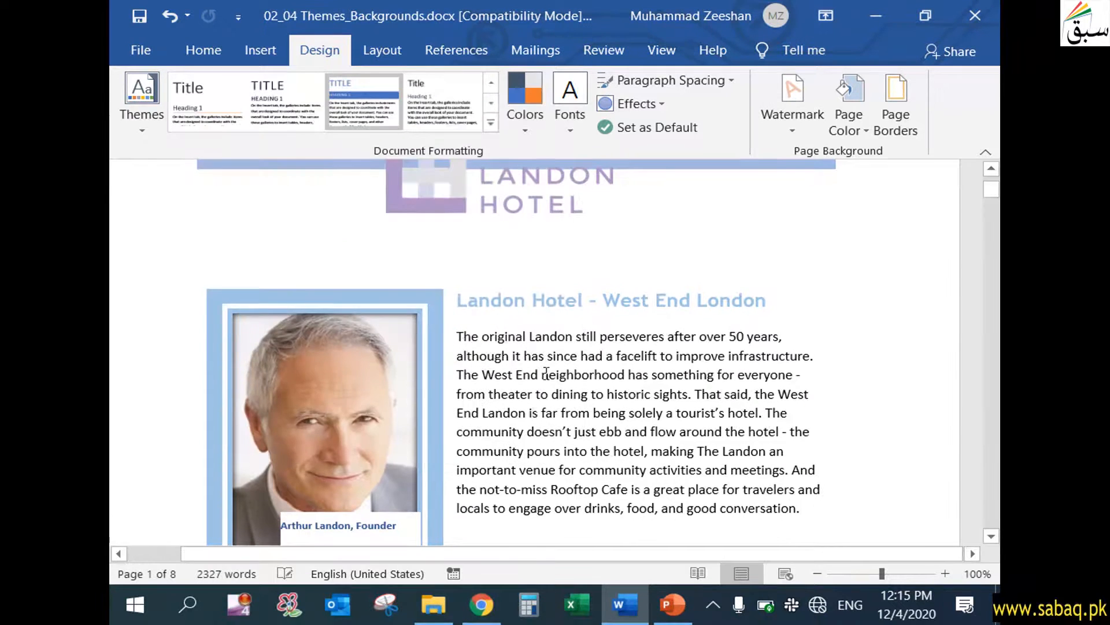
scroll(549, 373, "up", 2)
scroll(549, 373, "down", 2)
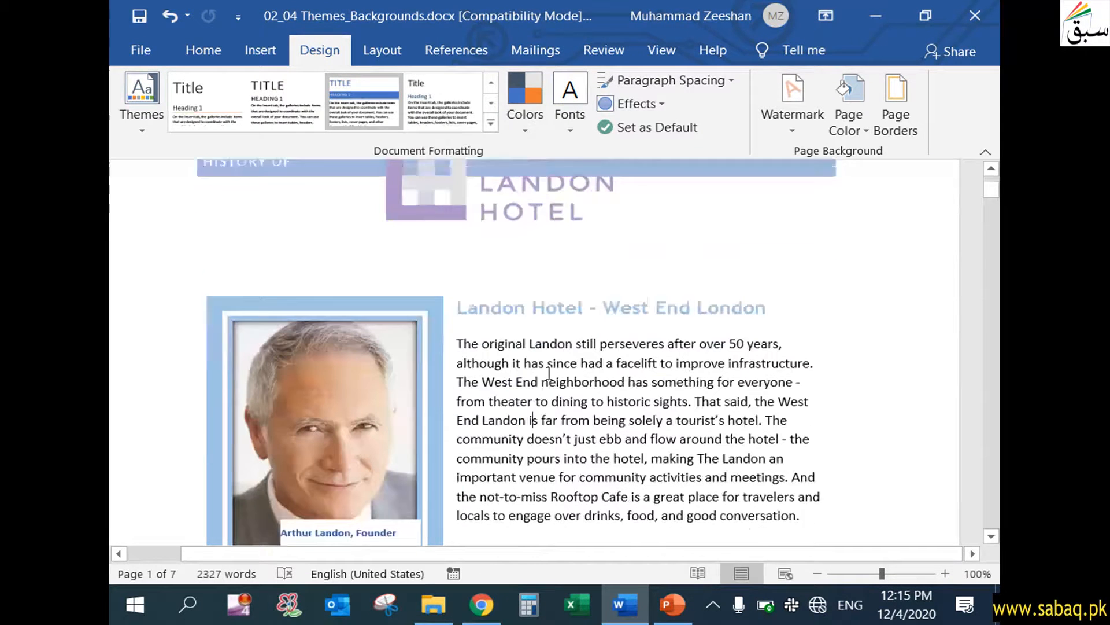
scroll(549, 373, "up", 1)
Reset the document to the default style set and look over the available style sets.
left_click(490, 122)
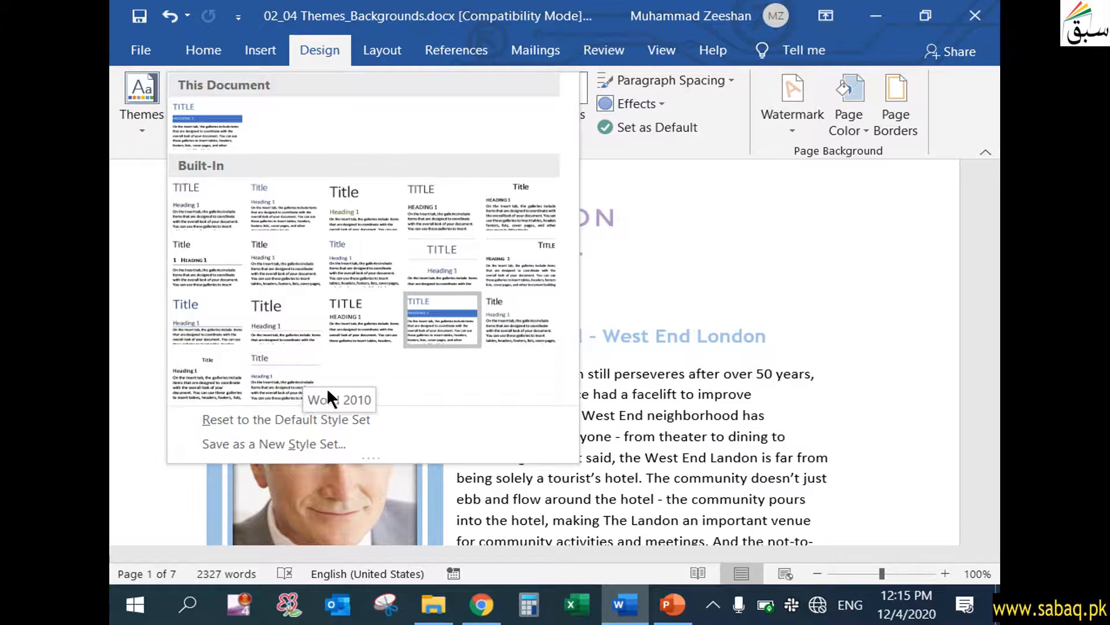
left_click(352, 418)
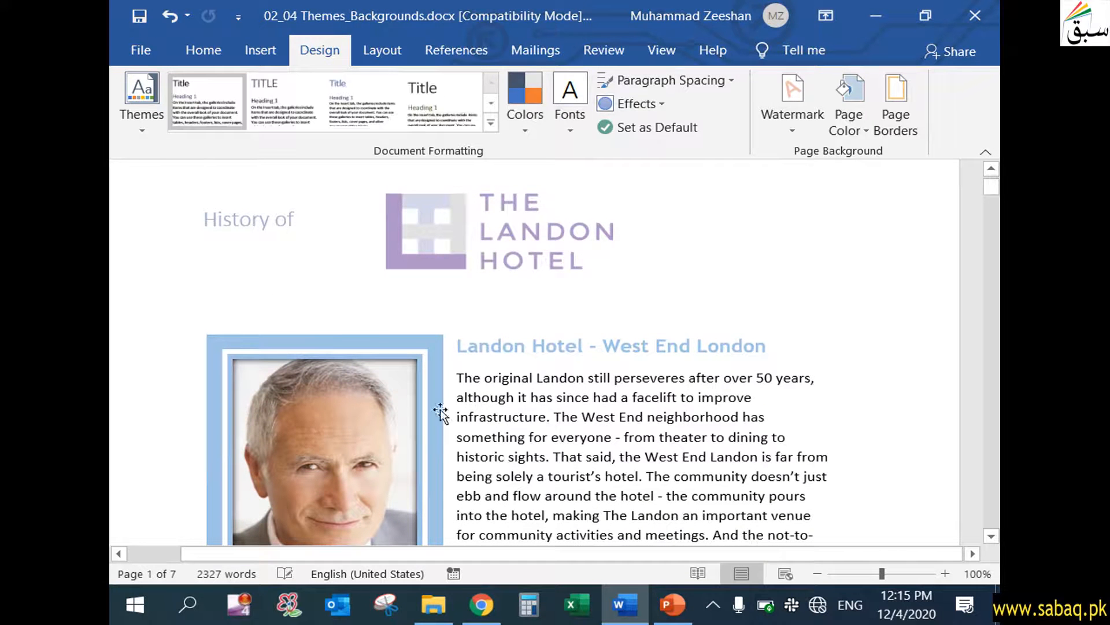
left_click(492, 120)
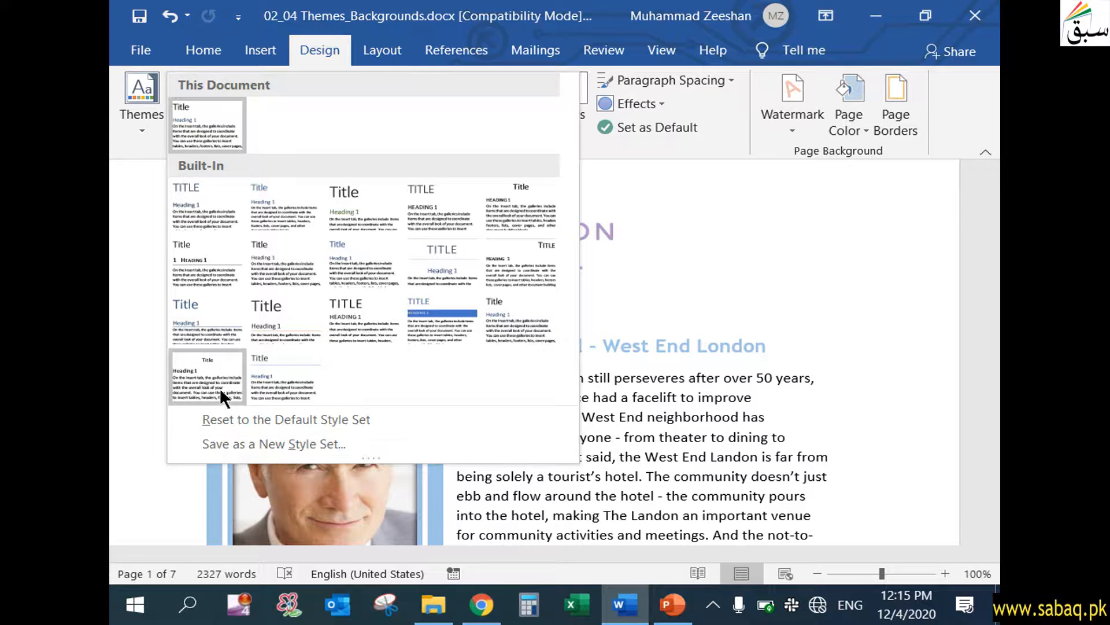
left_click(513, 416)
Format the heading "Landon Hotel - West End London" with a 24-point font size and the orange theme color.
left_click_drag(456, 347, 775, 347)
left_click(211, 55)
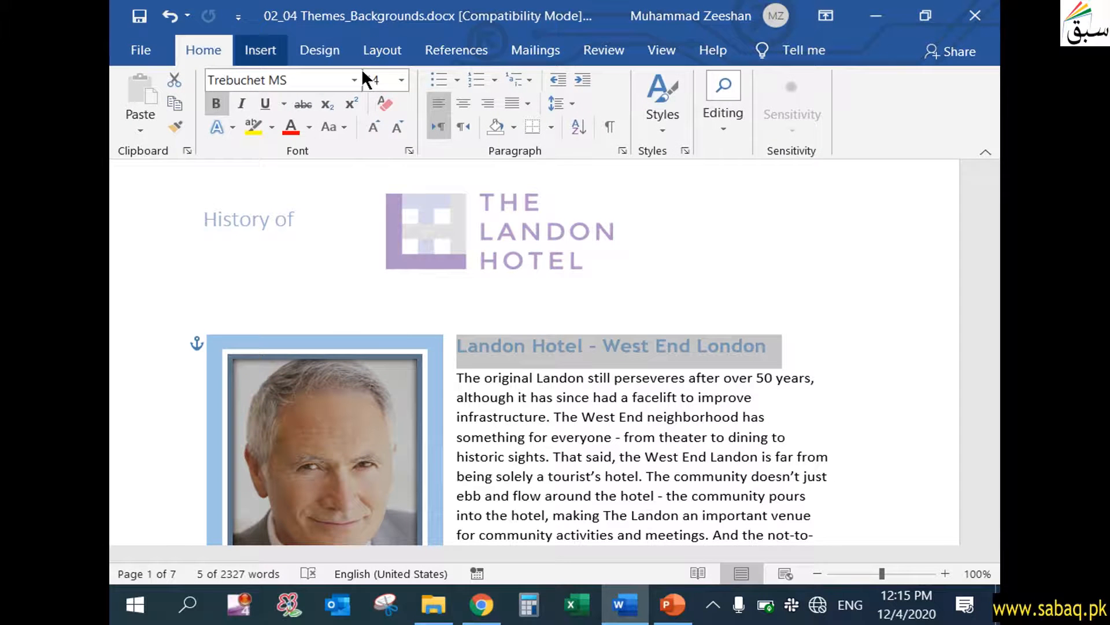
left_click(402, 82)
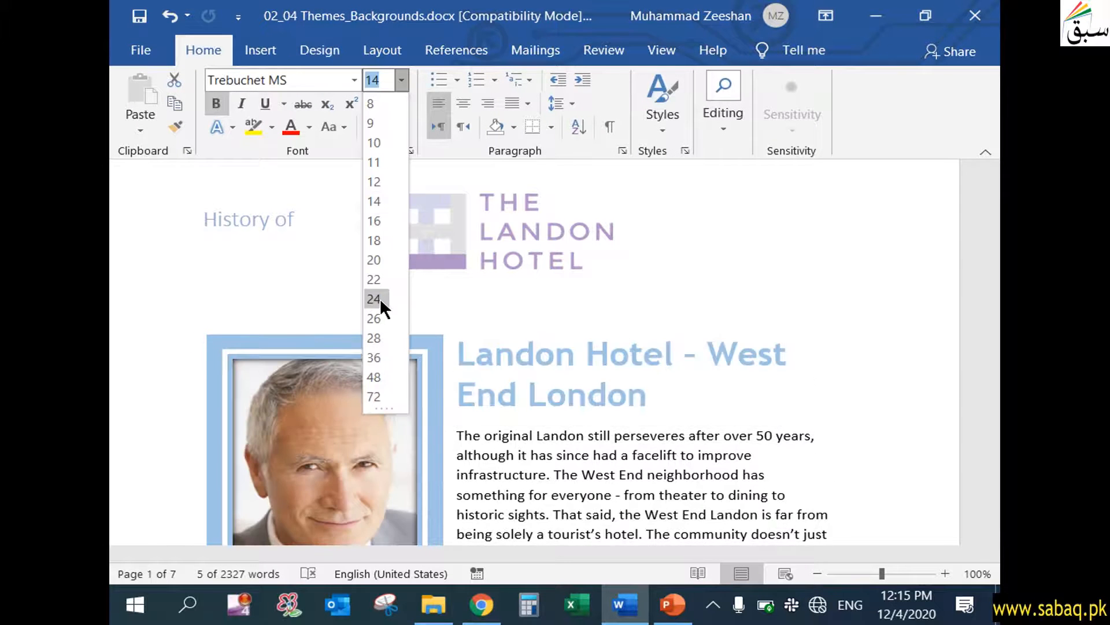
left_click(374, 298)
left_click(310, 124)
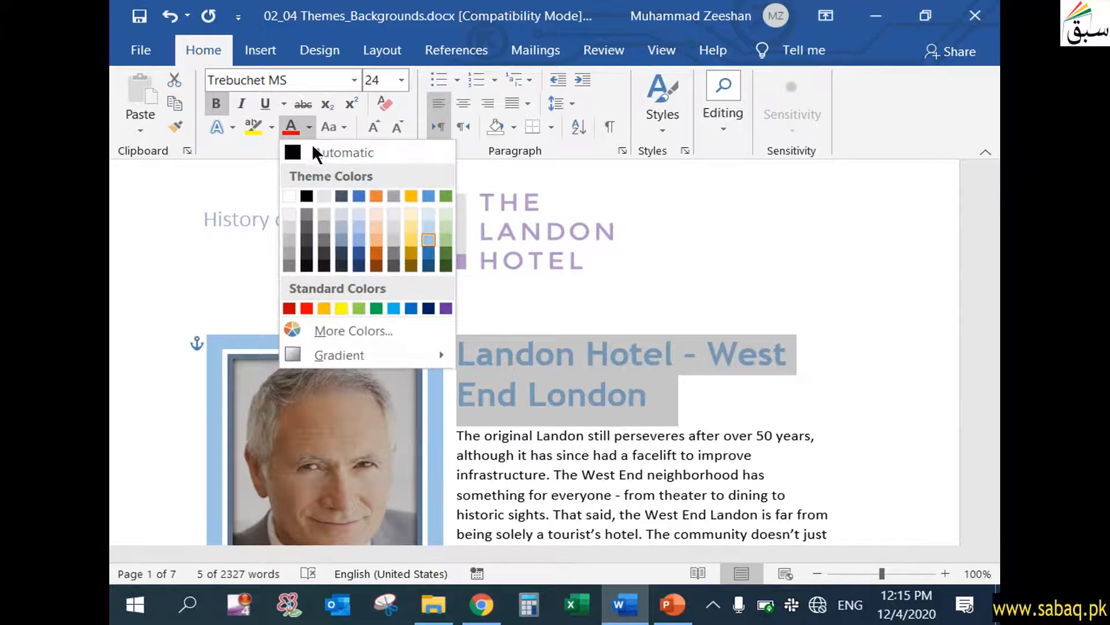
left_click(376, 196)
left_click(585, 399)
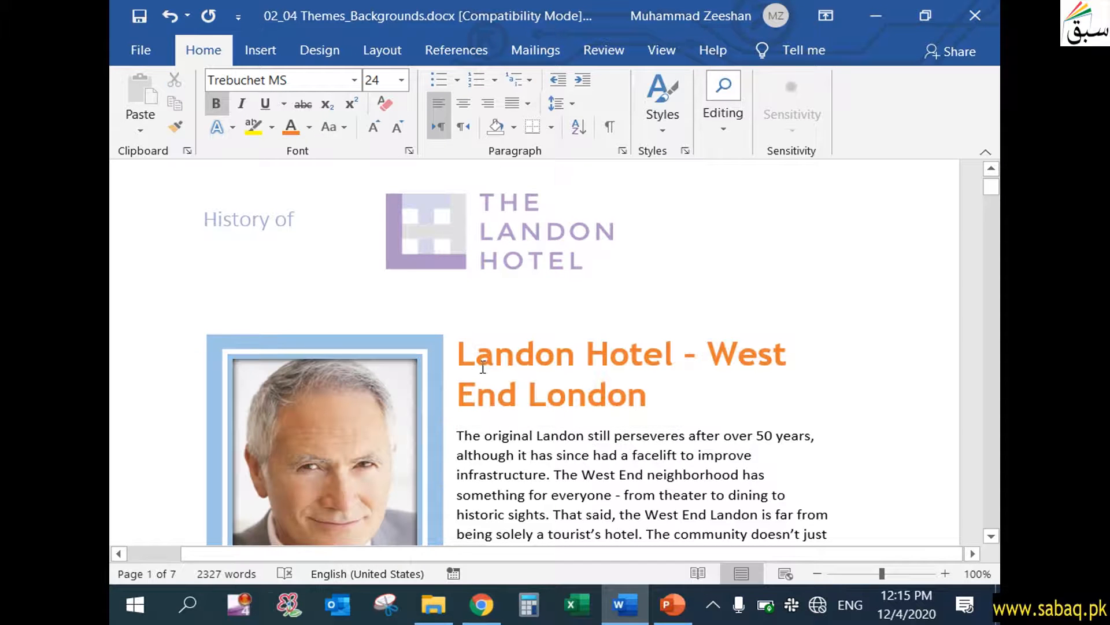
Start saving the current formatting as a new style set, and cancel without saving.
left_click(322, 54)
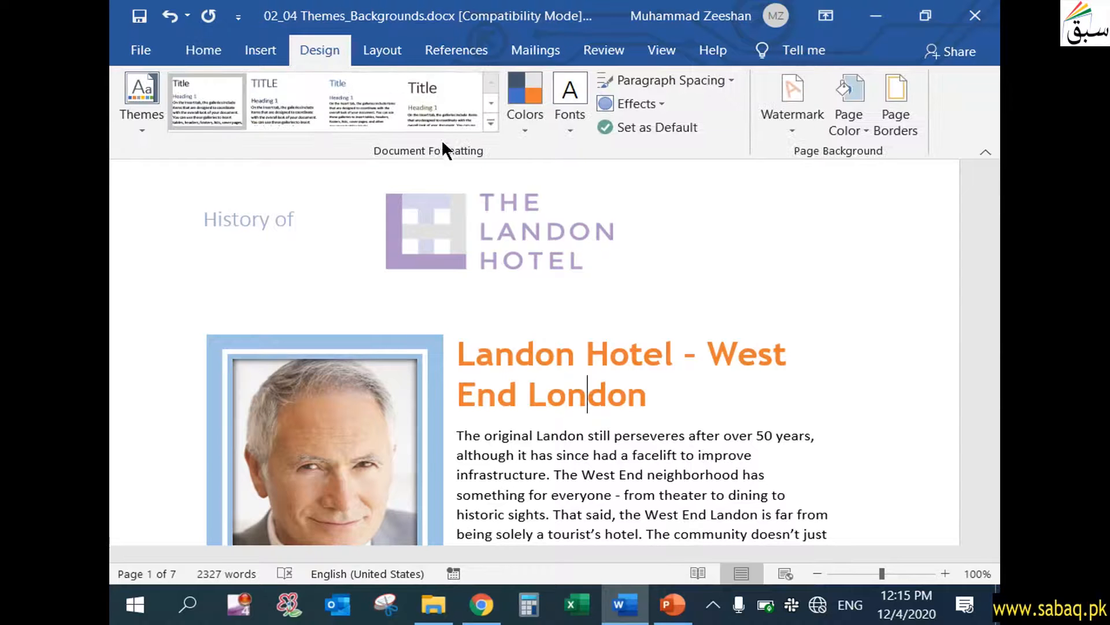
left_click(490, 123)
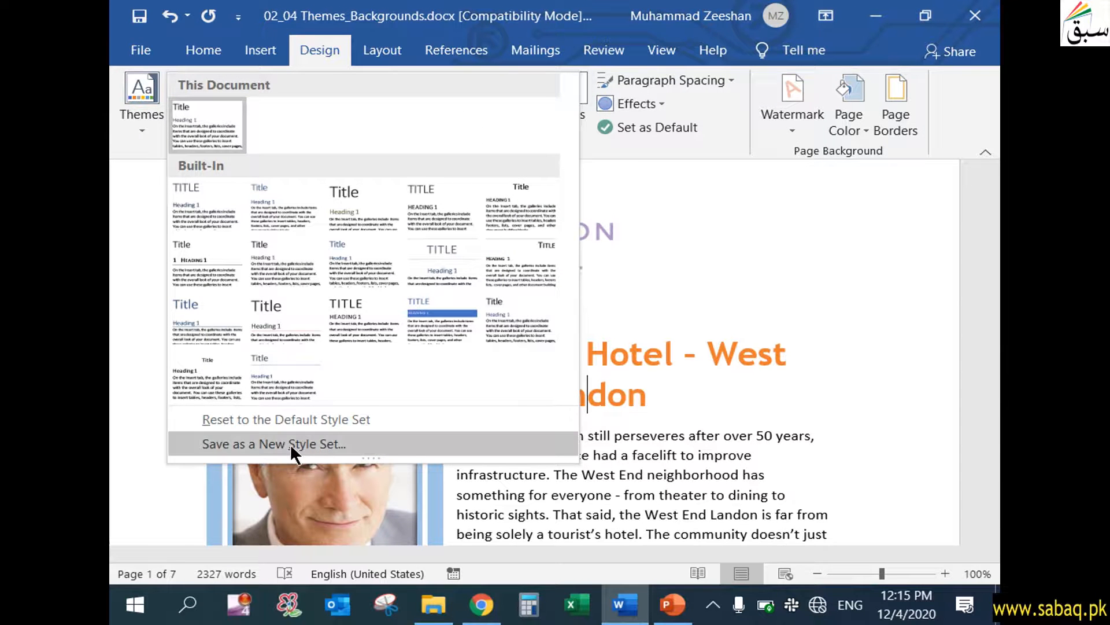
left_click(290, 443)
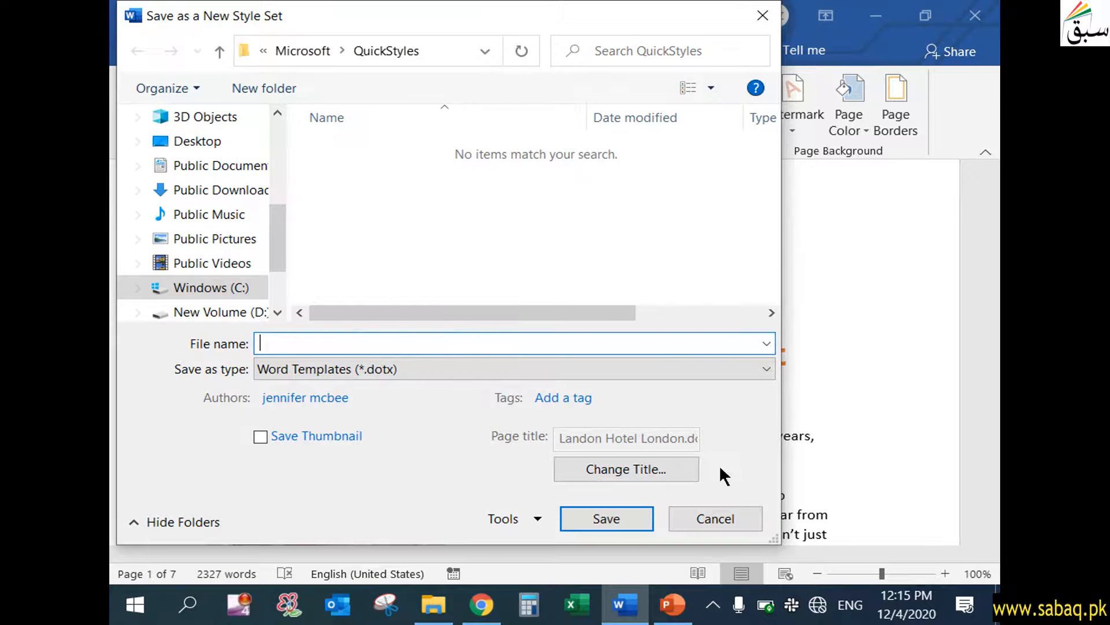
left_click(724, 516)
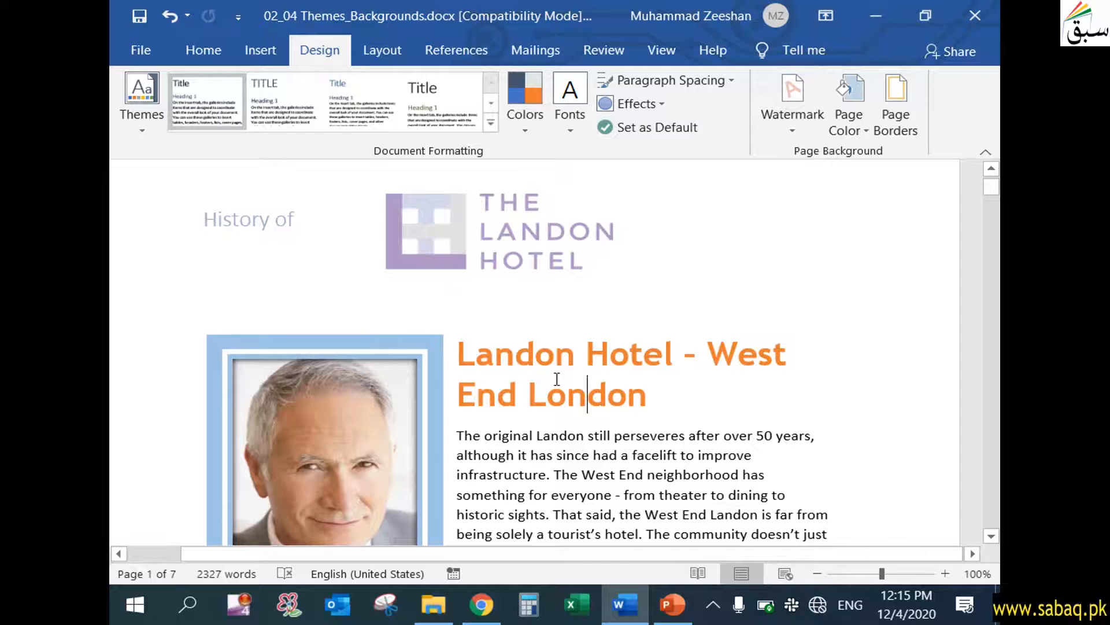
Change the document's theme colors to the Red Orange color scheme.
left_click(143, 133)
left_click(143, 129)
left_click(532, 127)
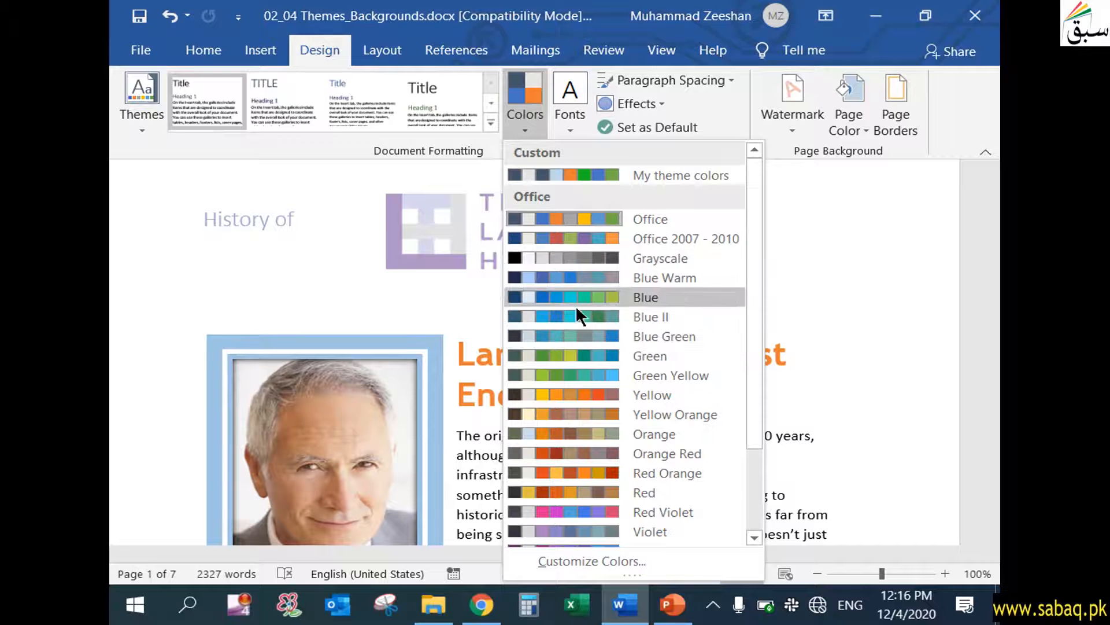
scroll(578, 348, "down", 1)
left_click(601, 413)
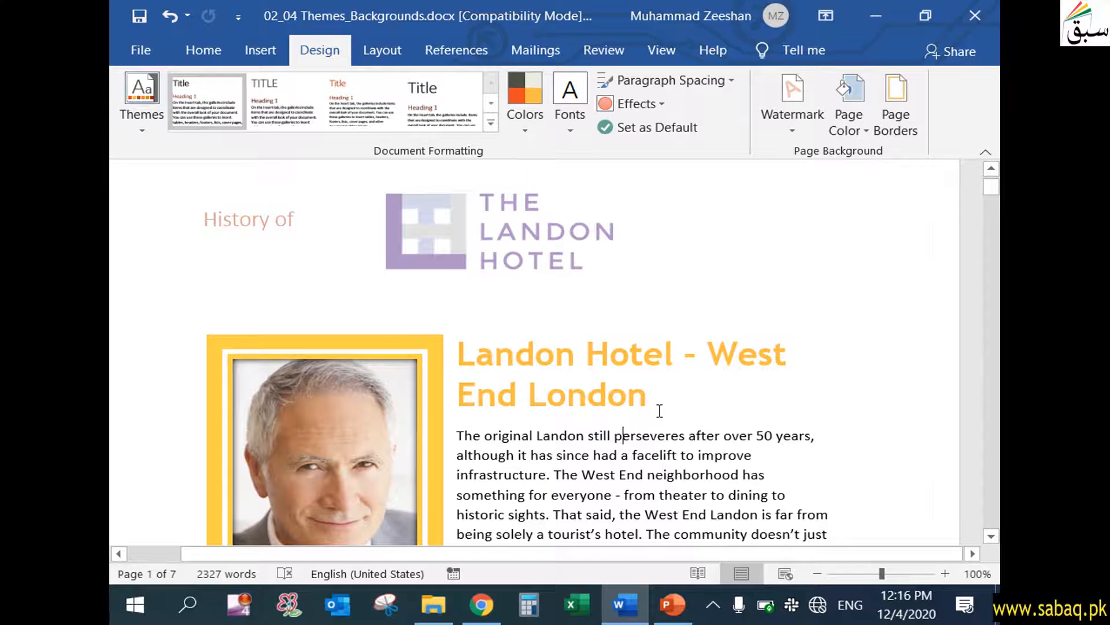
left_click(531, 125)
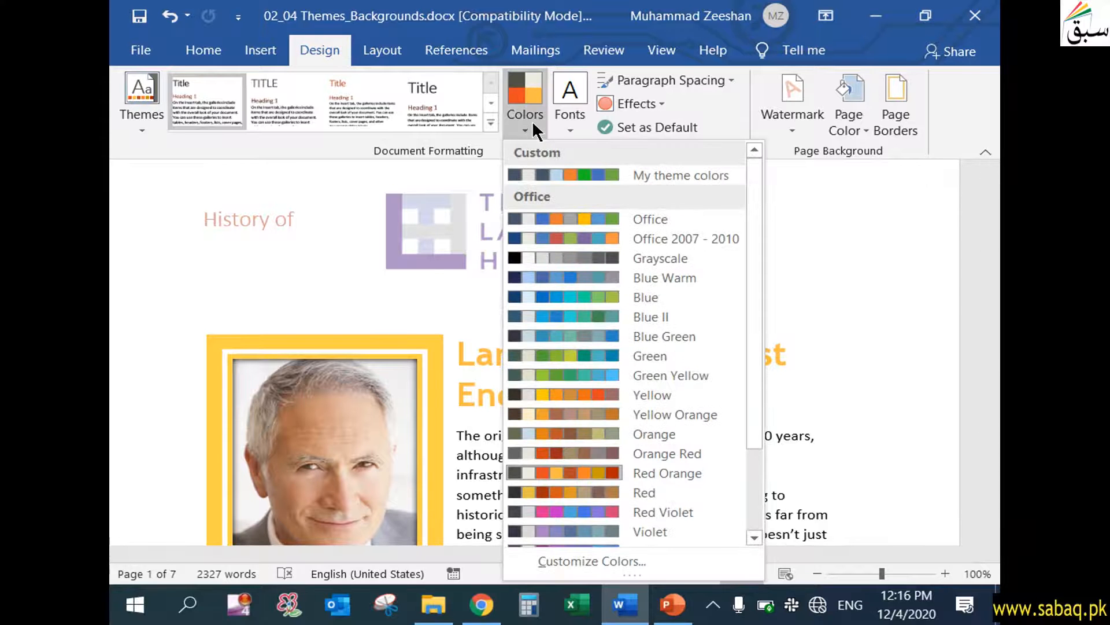
left_click(532, 120)
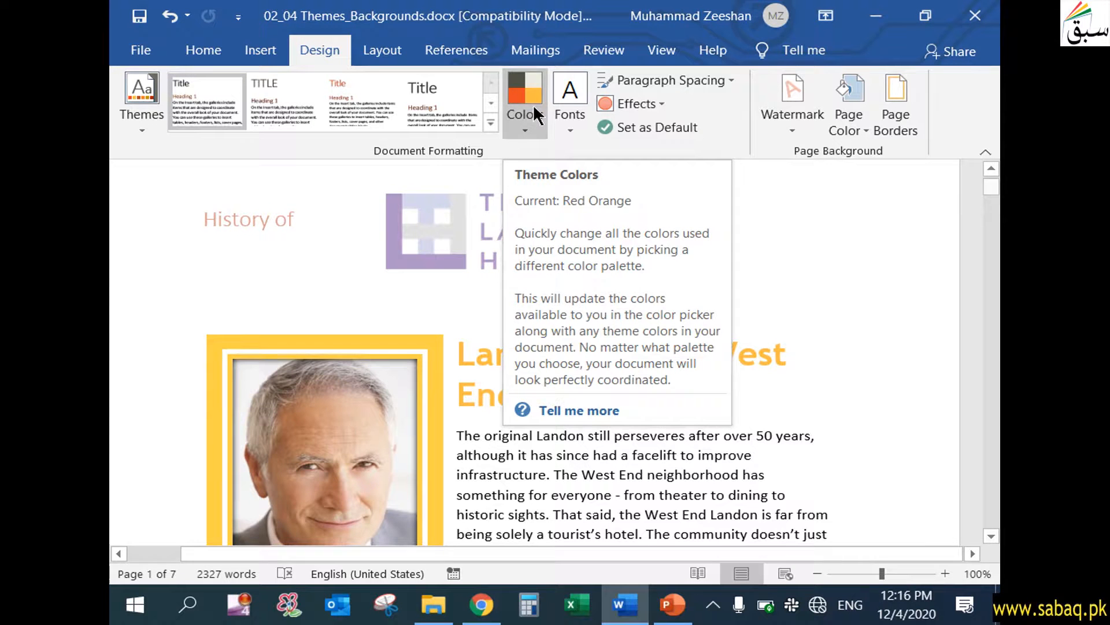
Look over the recolored document, and change its theme fonts to the Arial font set.
scroll(662, 383, "down", 9)
scroll(663, 384, "up", 6)
left_click(639, 299)
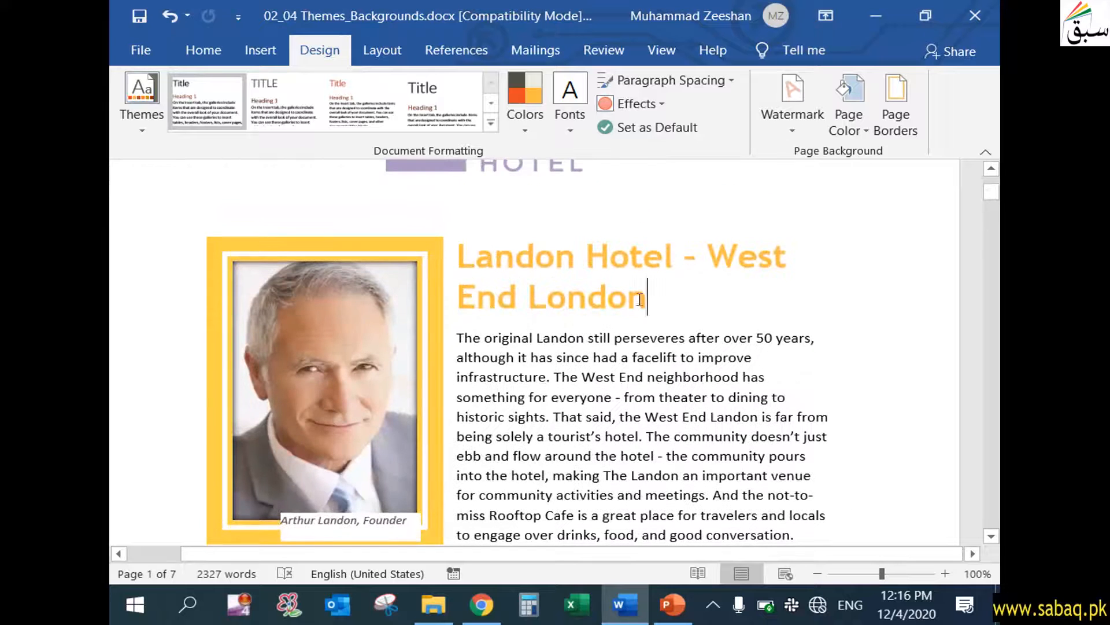
scroll(534, 295, "down", 6)
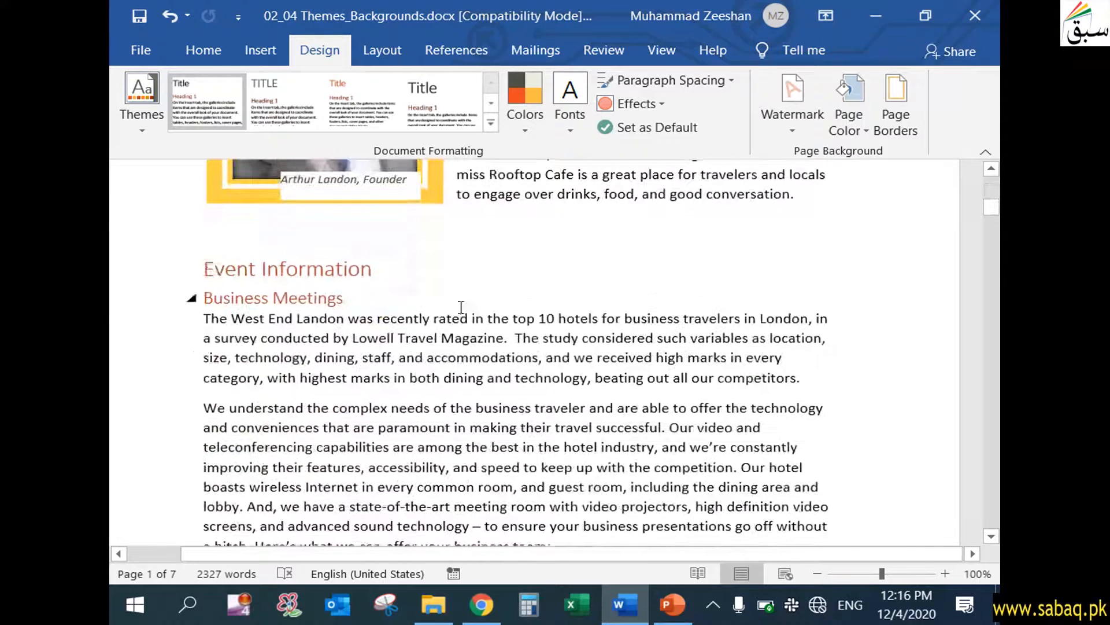
left_click_drag(989, 199, 888, 144)
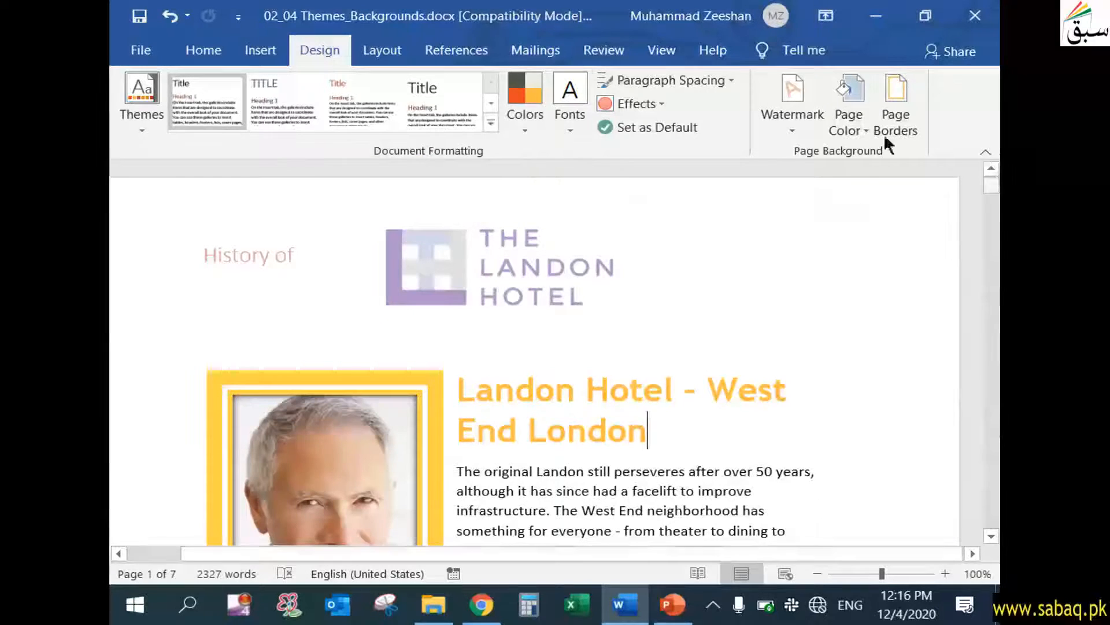
left_click(559, 128)
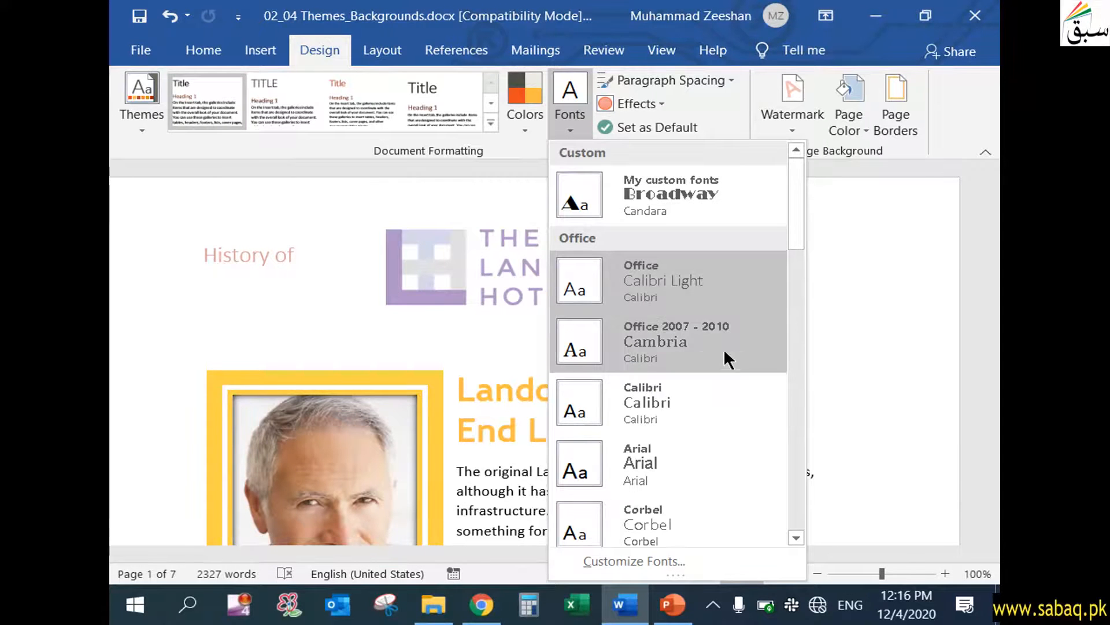
scroll(767, 466, "down", 4)
scroll(766, 473, "up", 4)
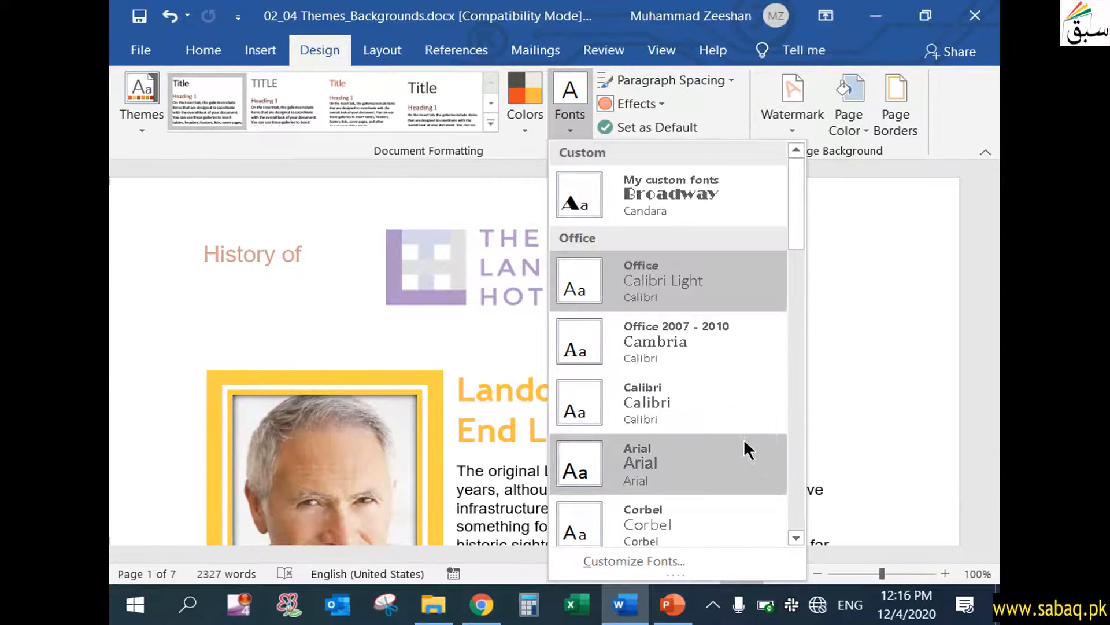
left_click(671, 470)
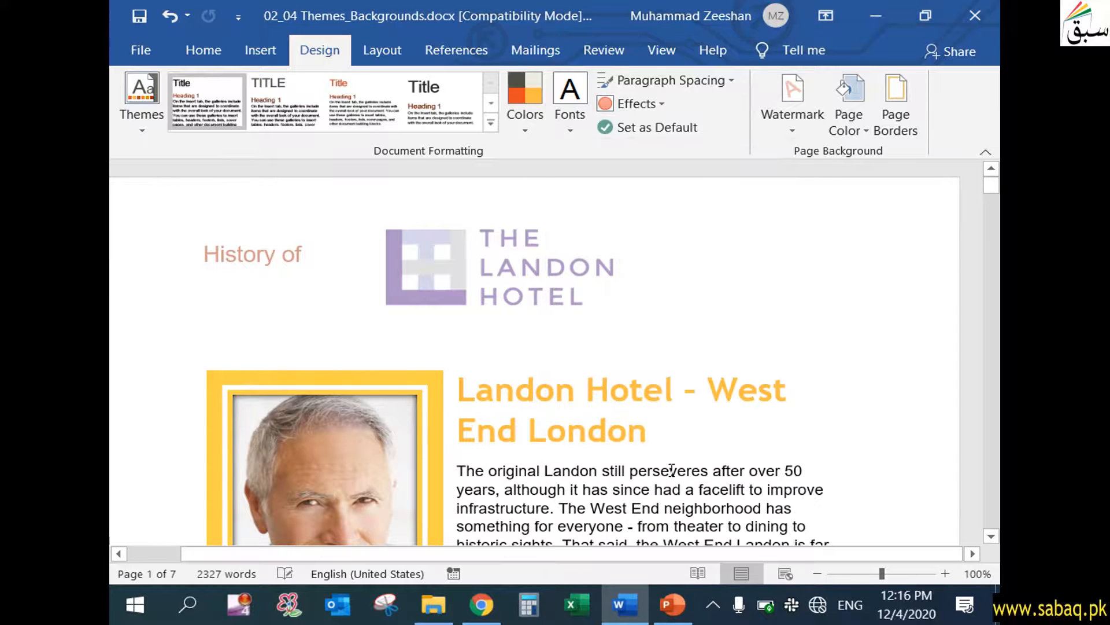
Change the theme fonts to the Century Schoolbook set, and highlight the opening paragraph under the hotel heading.
left_click(572, 129)
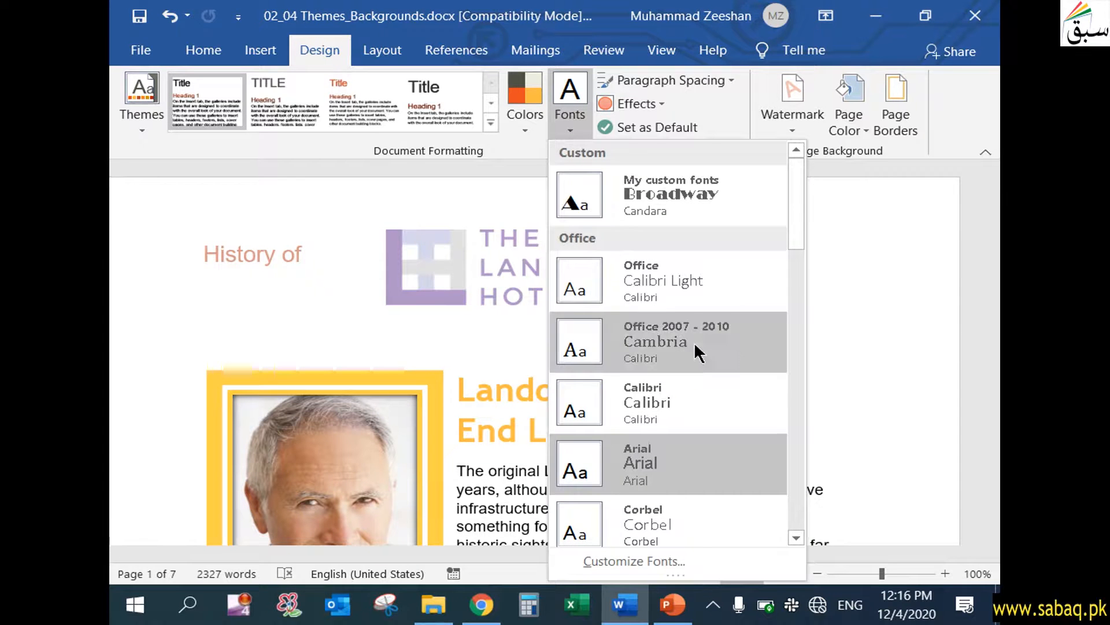
scroll(693, 347, "down", 5)
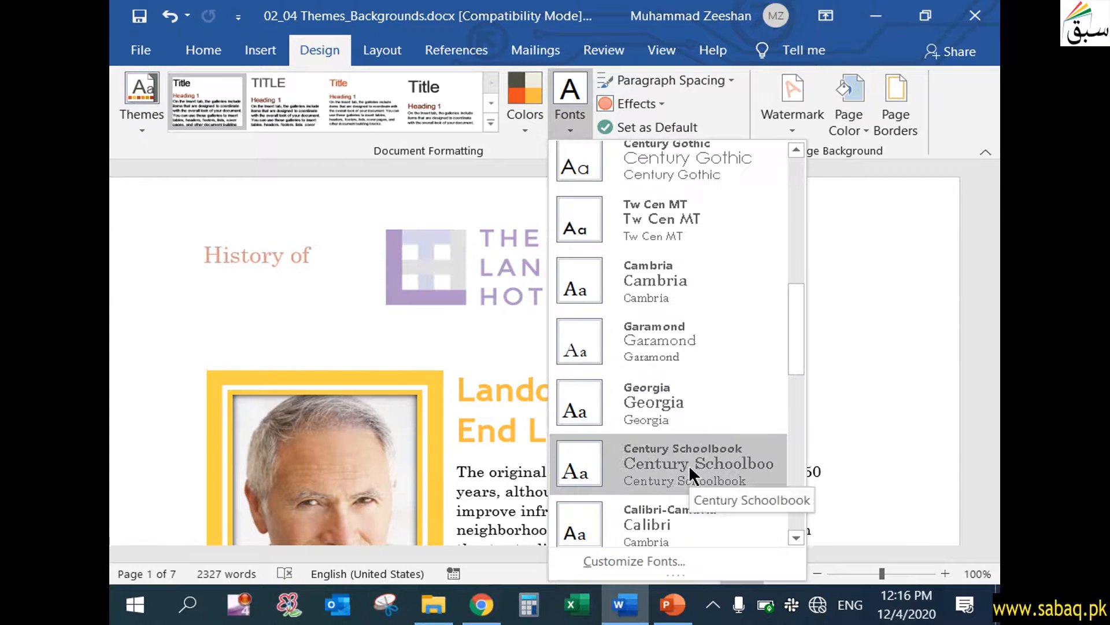
left_click(663, 473)
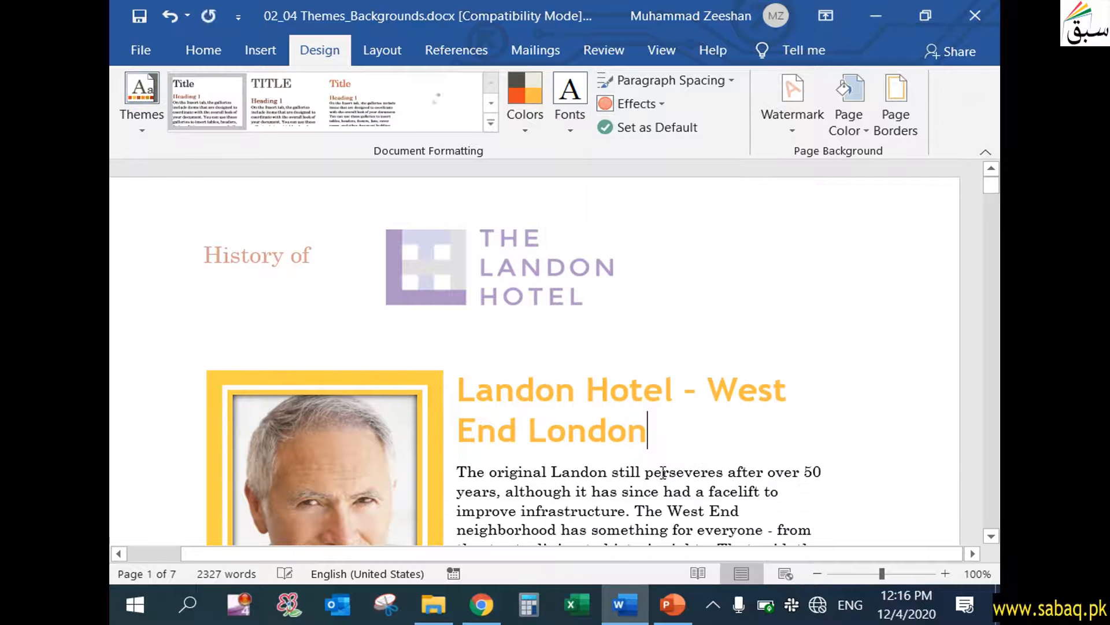
left_click_drag(657, 445, 746, 509)
scroll(468, 386, "down", 3)
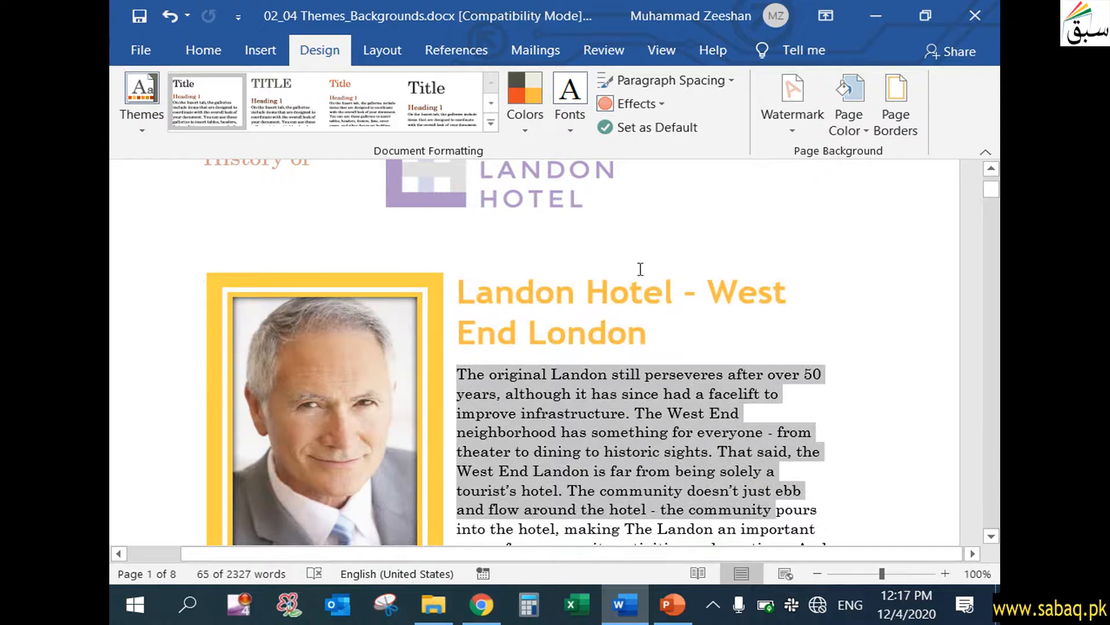
Start a new custom theme font set with Castellar as the Latin heading font and Corbel as the Latin body font.
left_click(575, 119)
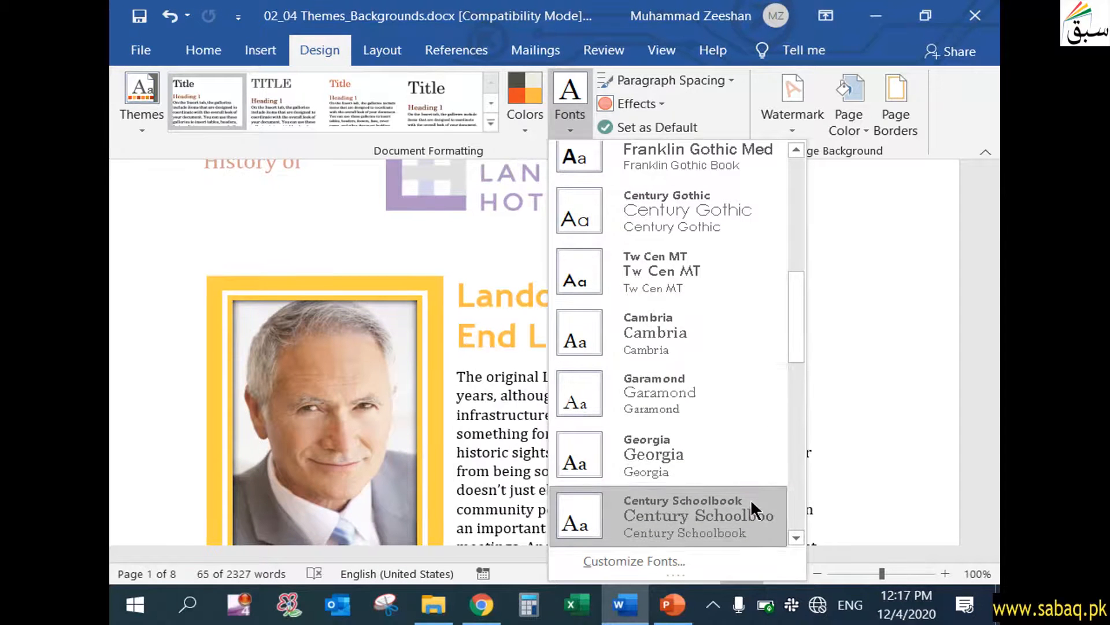
scroll(707, 432, "down", 4)
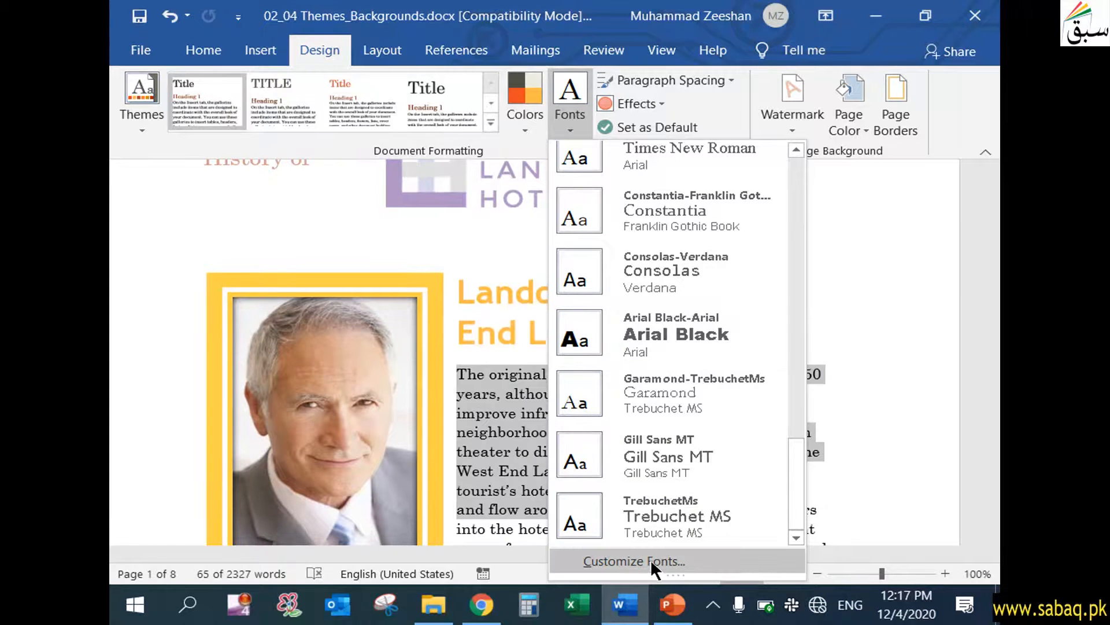
left_click(634, 560)
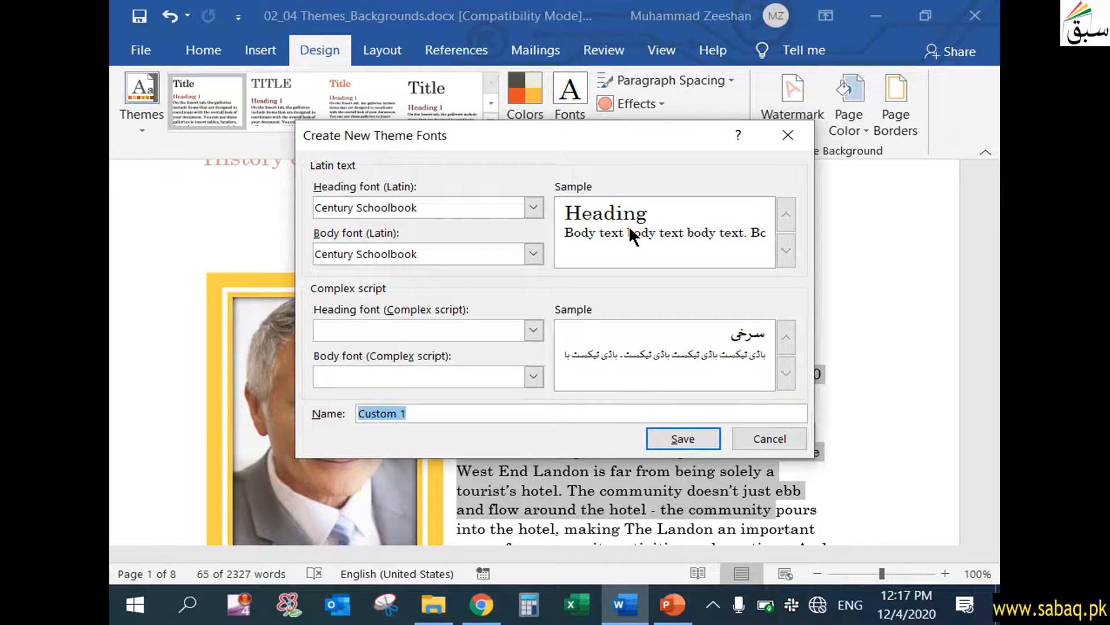
left_click(532, 206)
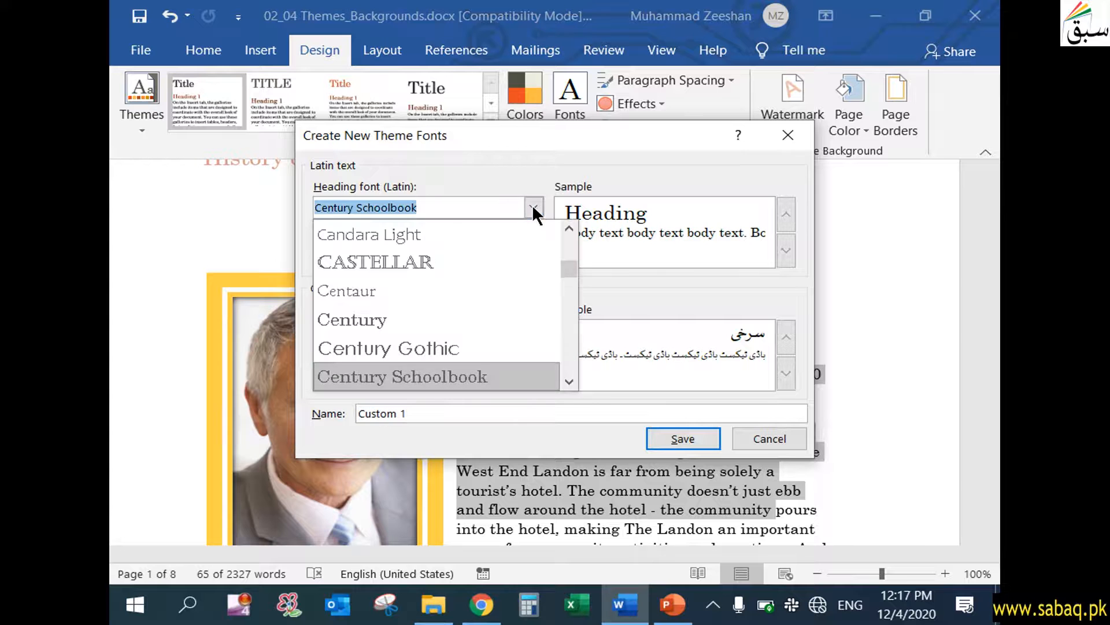
left_click(445, 266)
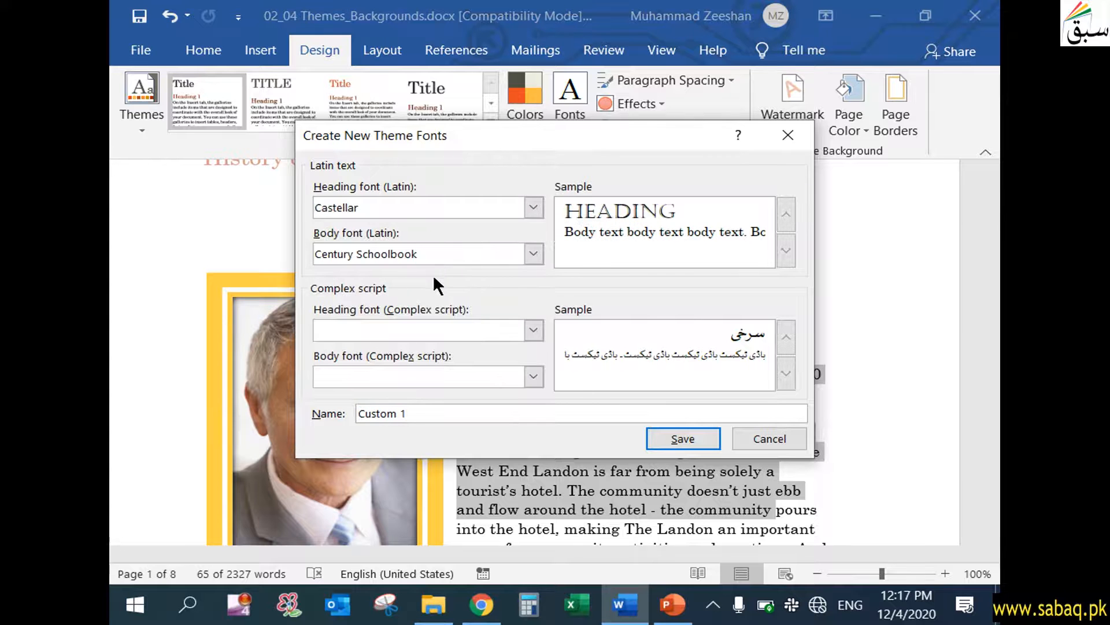
left_click(533, 253)
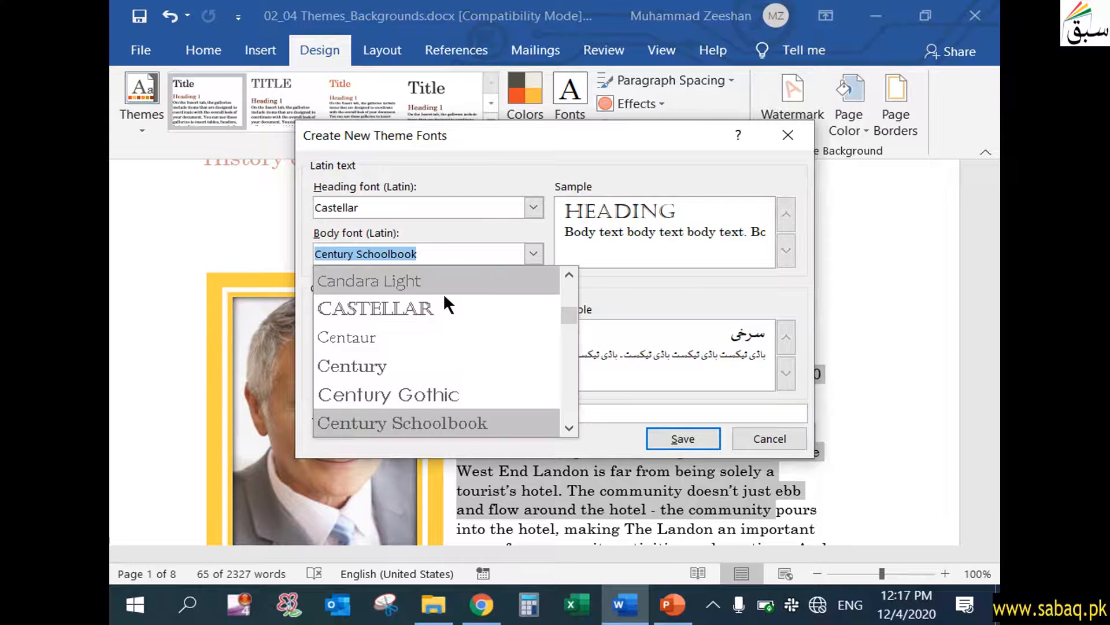
scroll(420, 353, "down", 4)
left_click(386, 342)
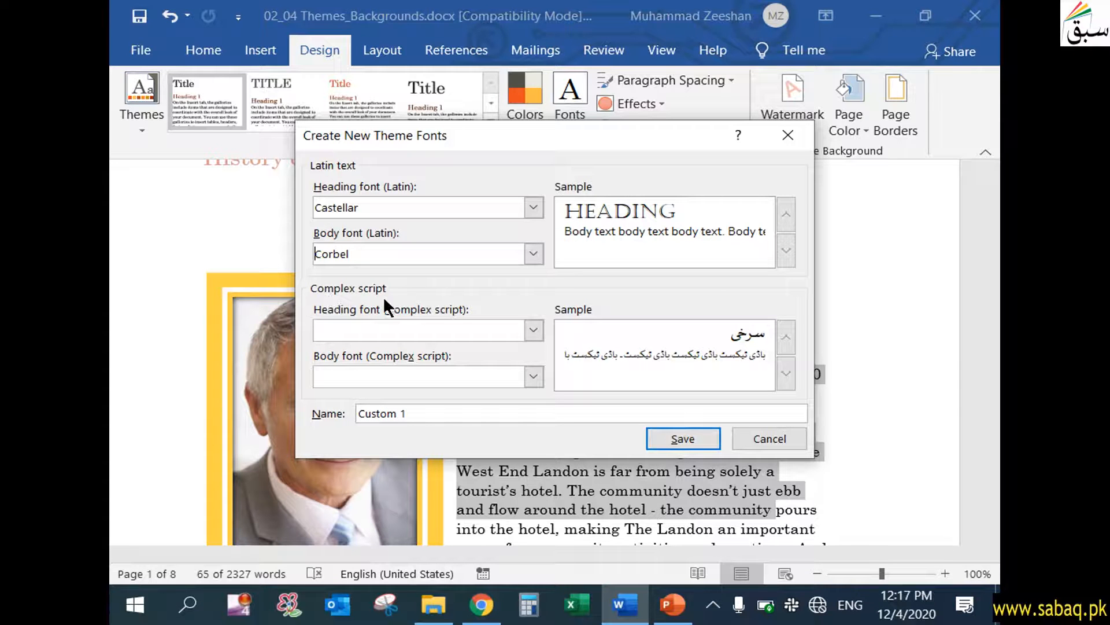
Name the new theme font set "My font style", save it, and check it among the custom fonts.
left_click(448, 376)
left_click(533, 330)
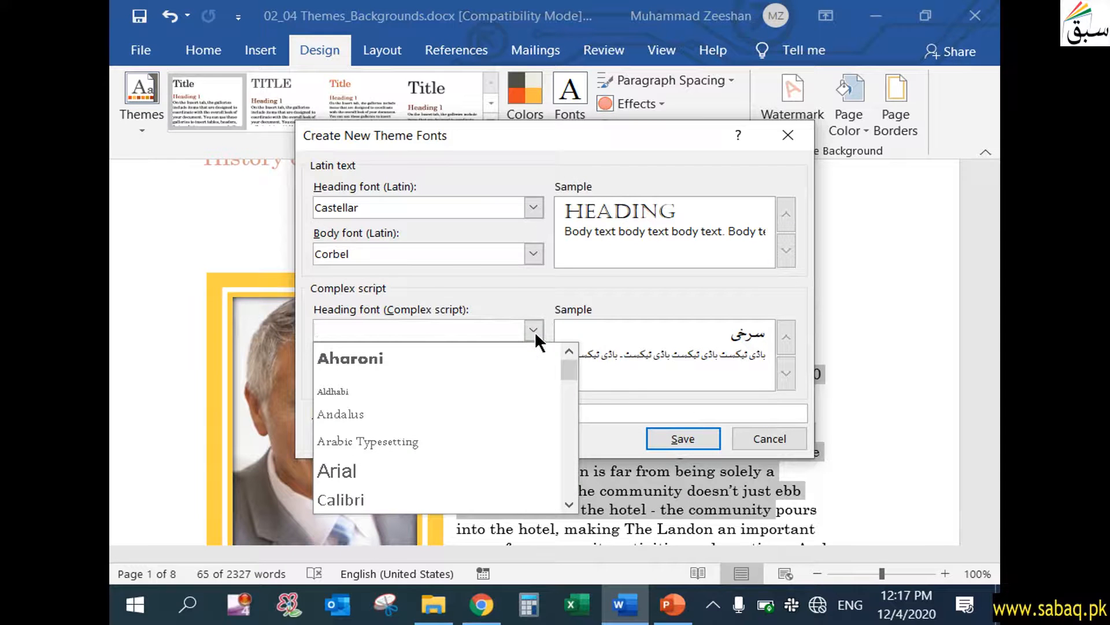
left_click(533, 330)
left_click(427, 415)
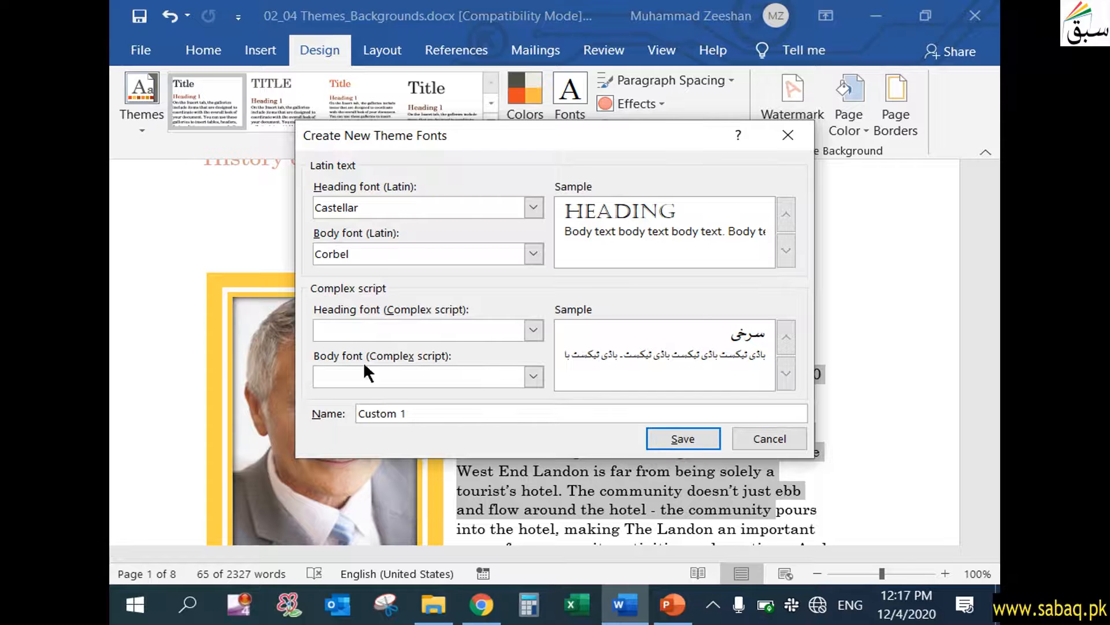
left_click_drag(415, 414, 340, 410)
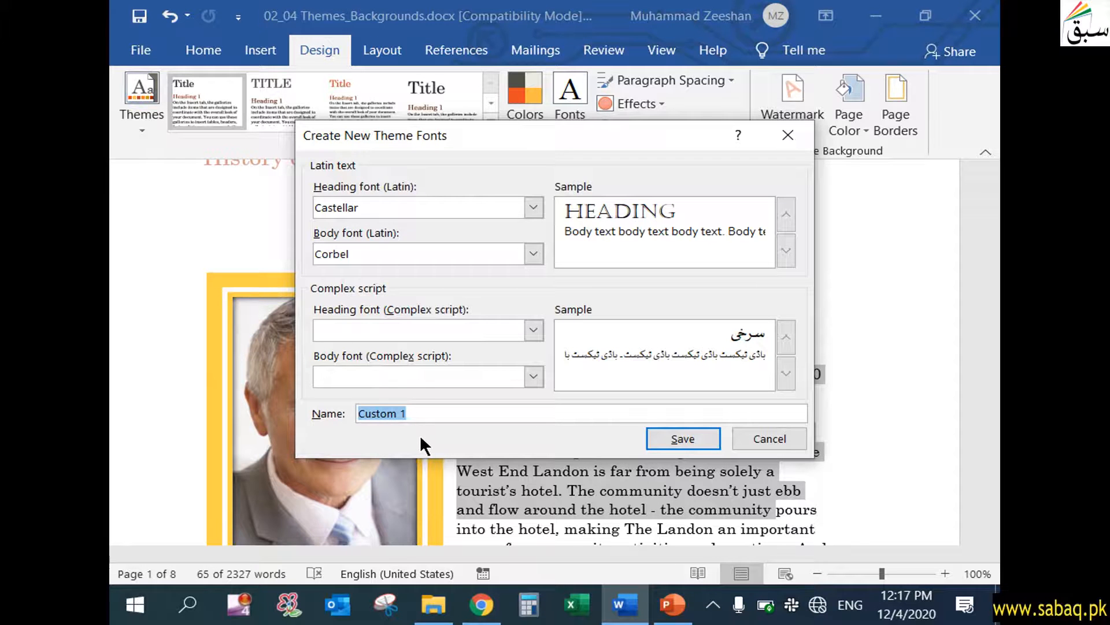
type("My f")
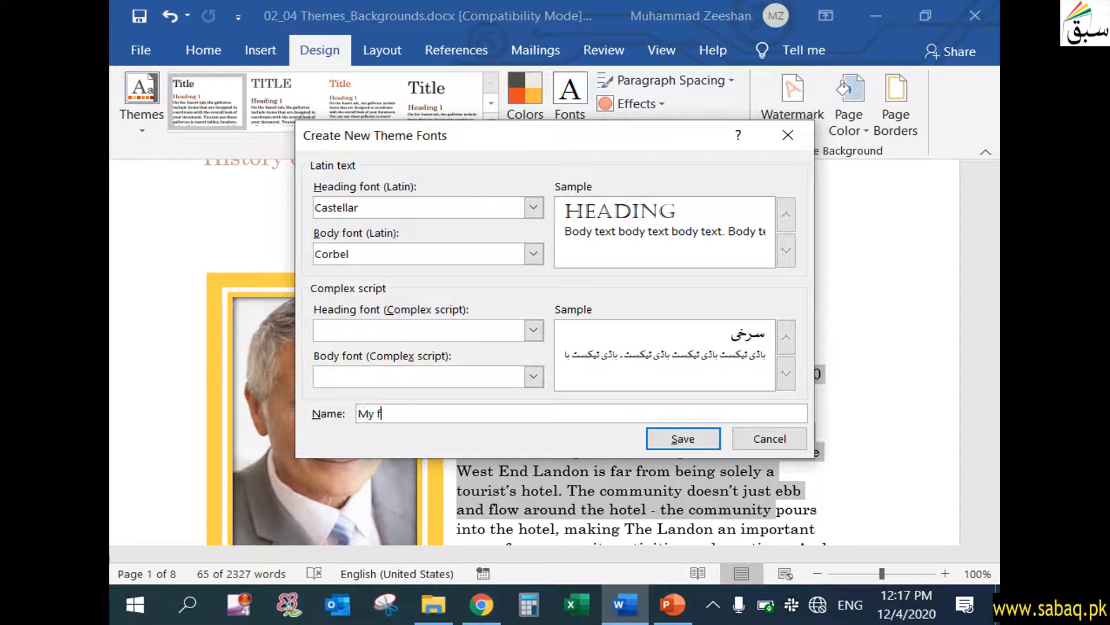
type("ont style")
left_click(694, 436)
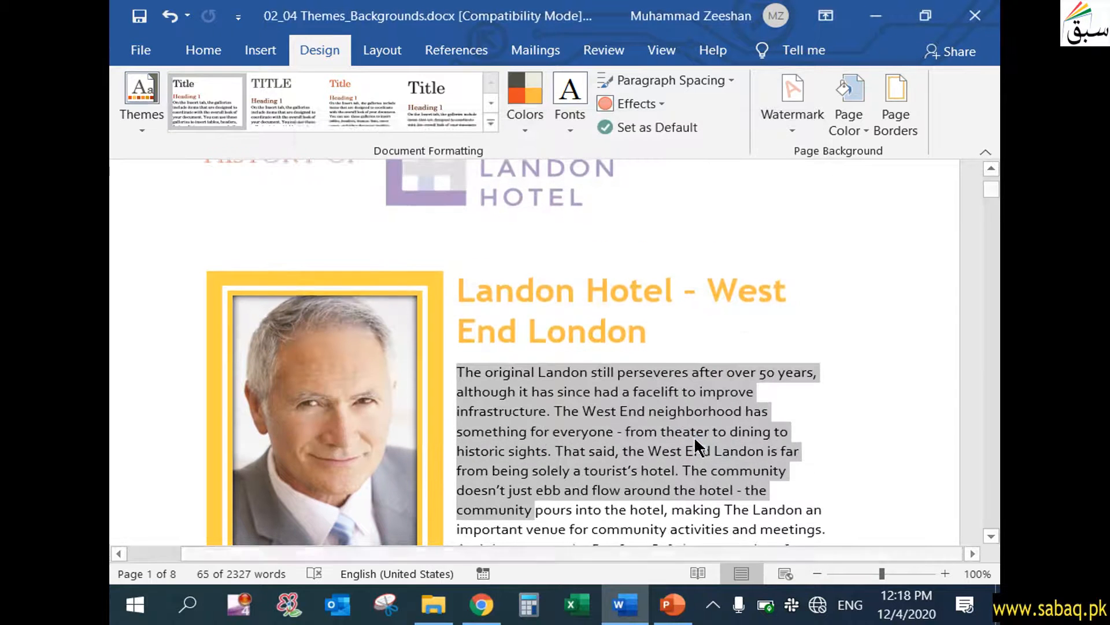
left_click(574, 130)
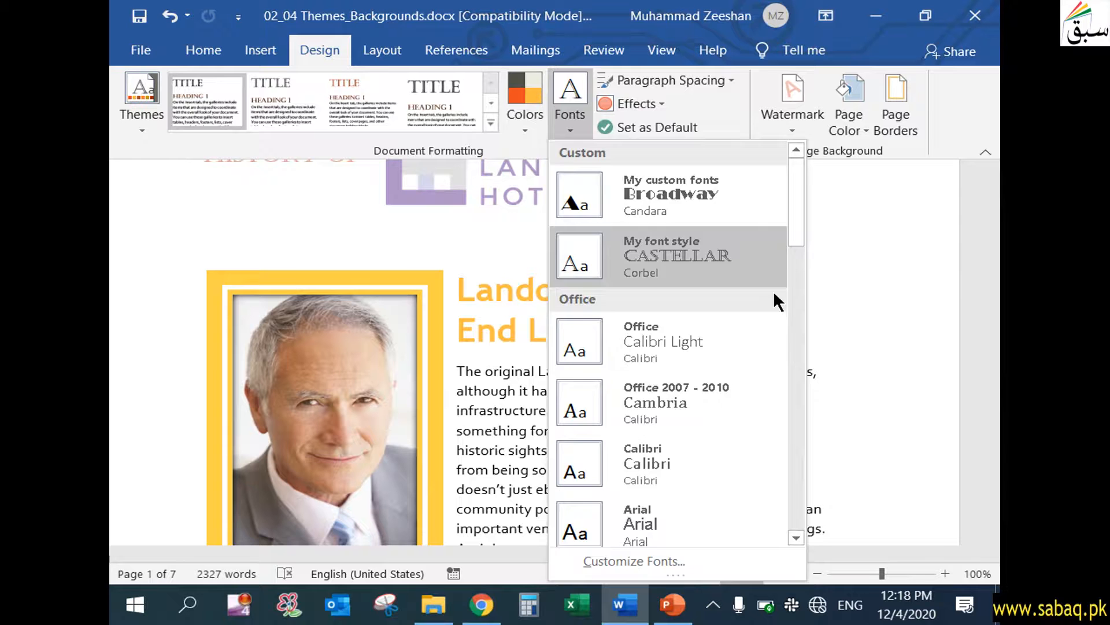
left_click(876, 293)
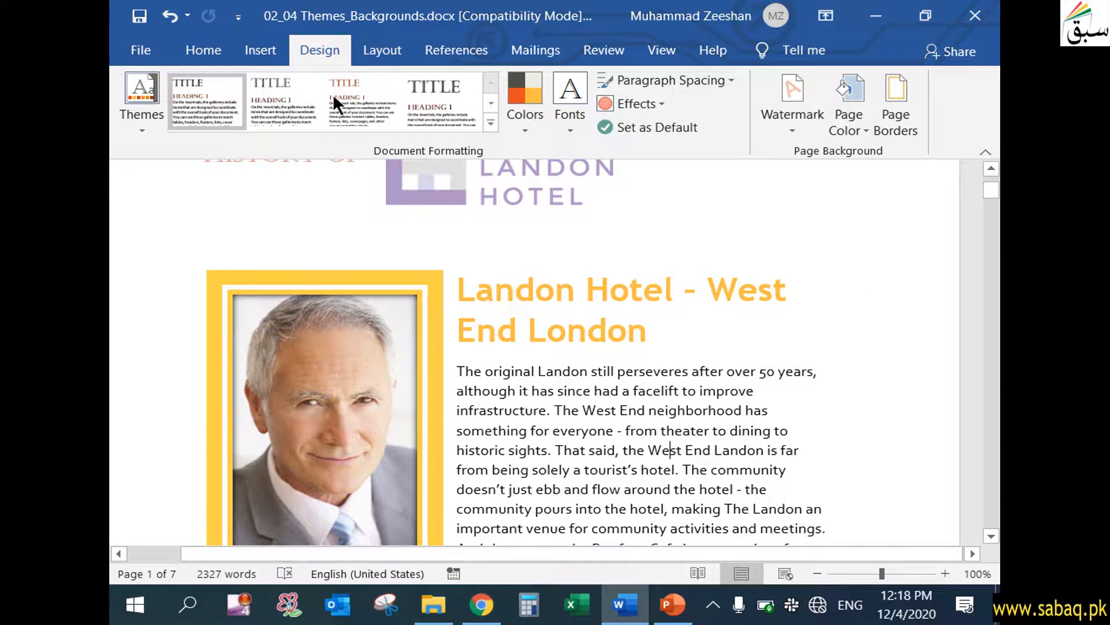
Apply Double paragraph spacing to the document, and highlight the first lines of the opening paragraph to examine their spacing.
left_click(732, 78)
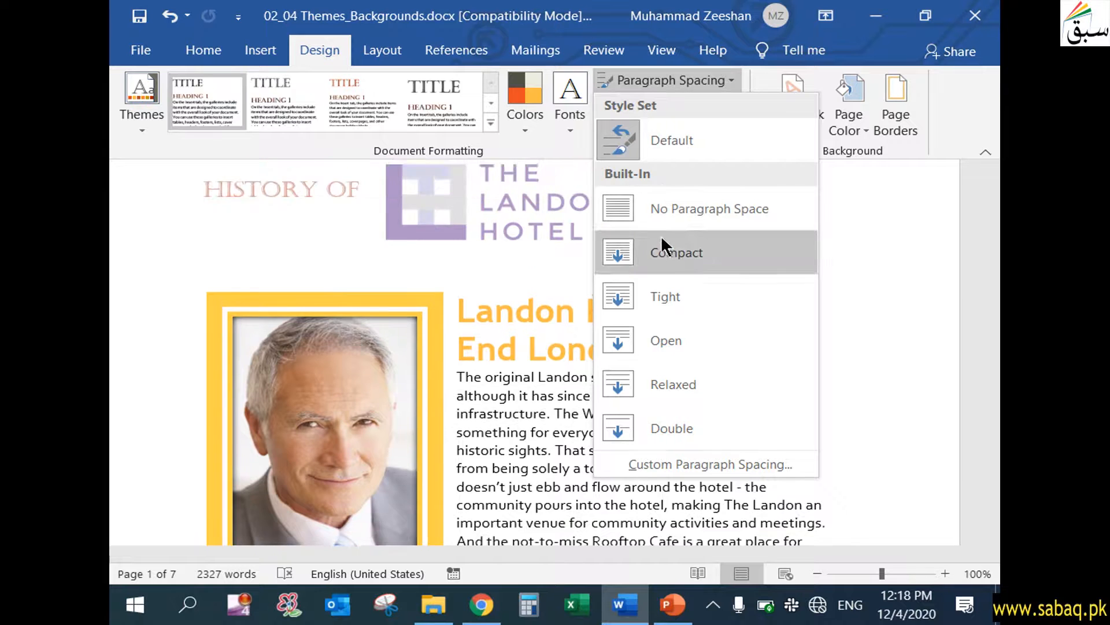
left_click(663, 428)
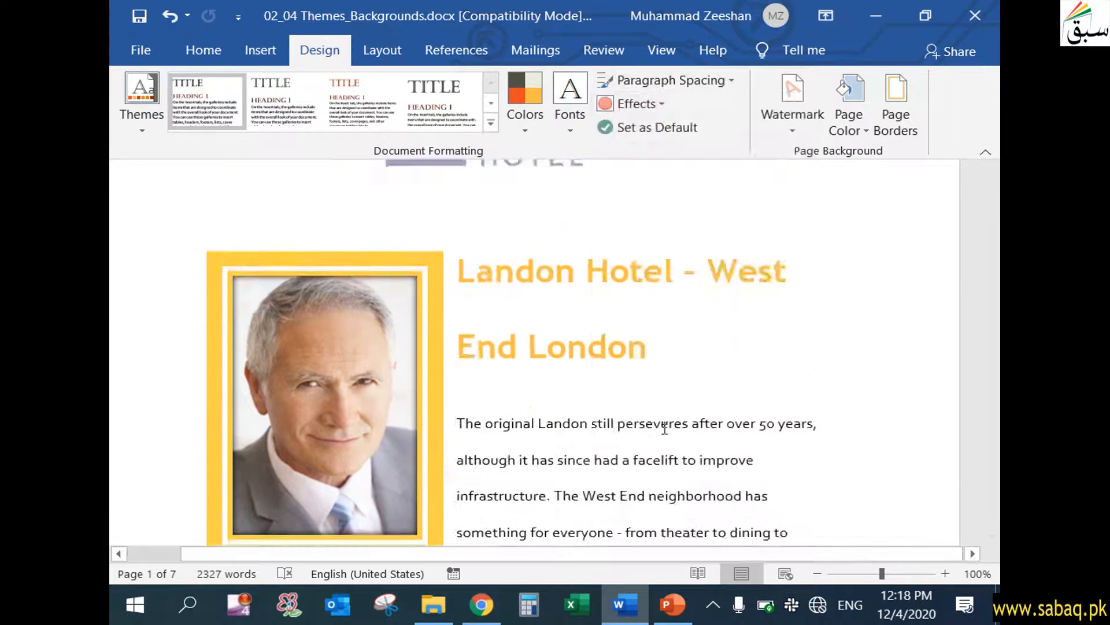
left_click_drag(464, 309, 818, 304)
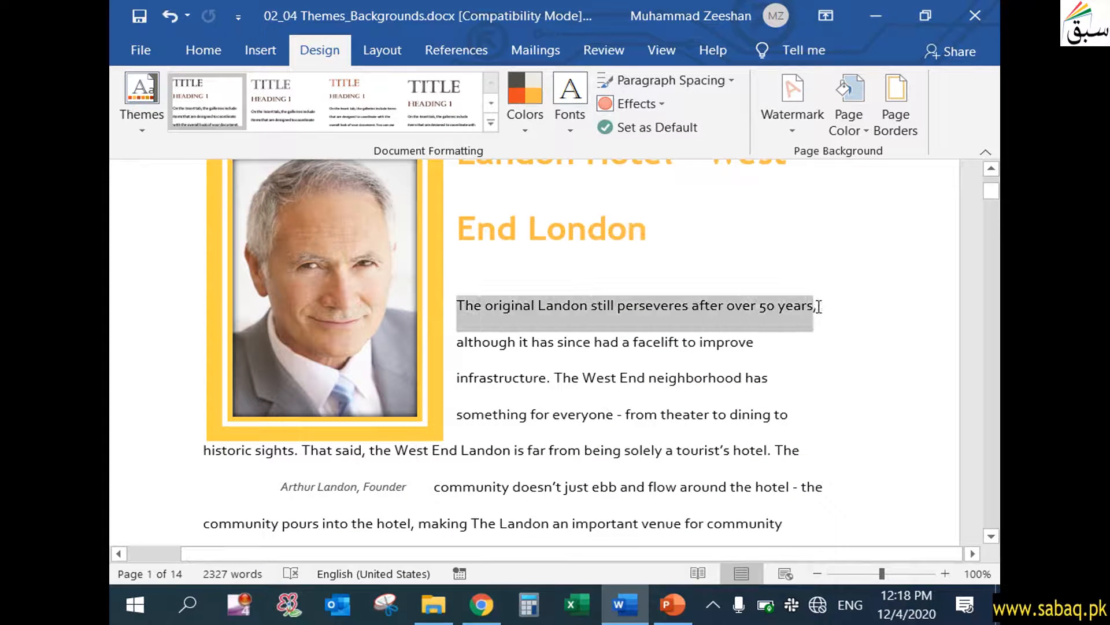
left_click_drag(460, 342, 773, 359)
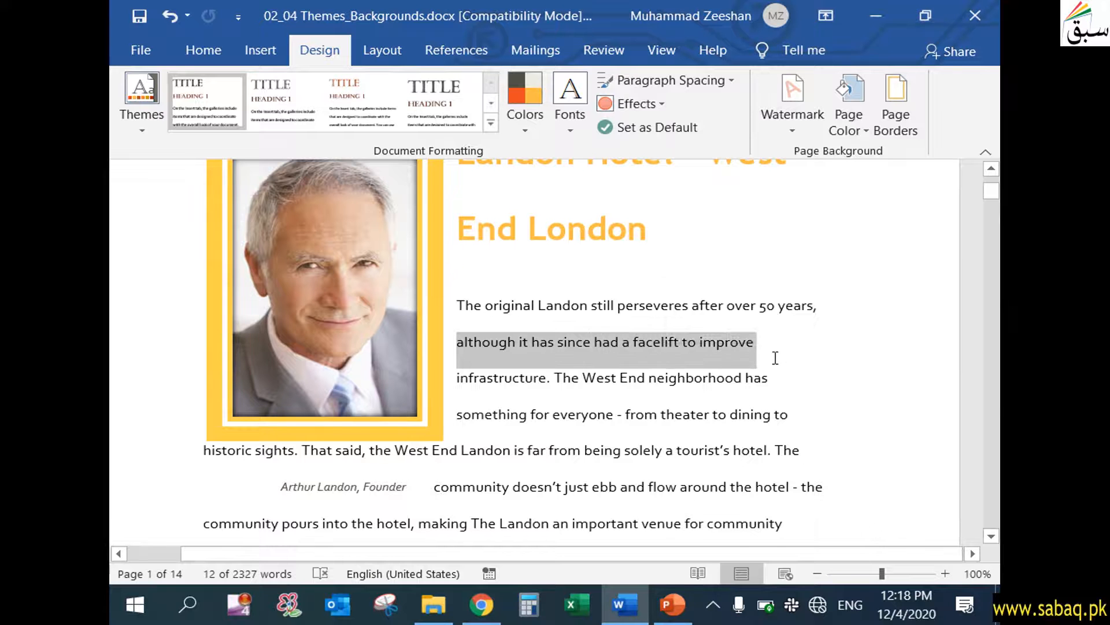
left_click(746, 377)
Set the document's paragraph spacing to Tight, and view the custom paragraph spacing settings without changing them.
left_click(727, 80)
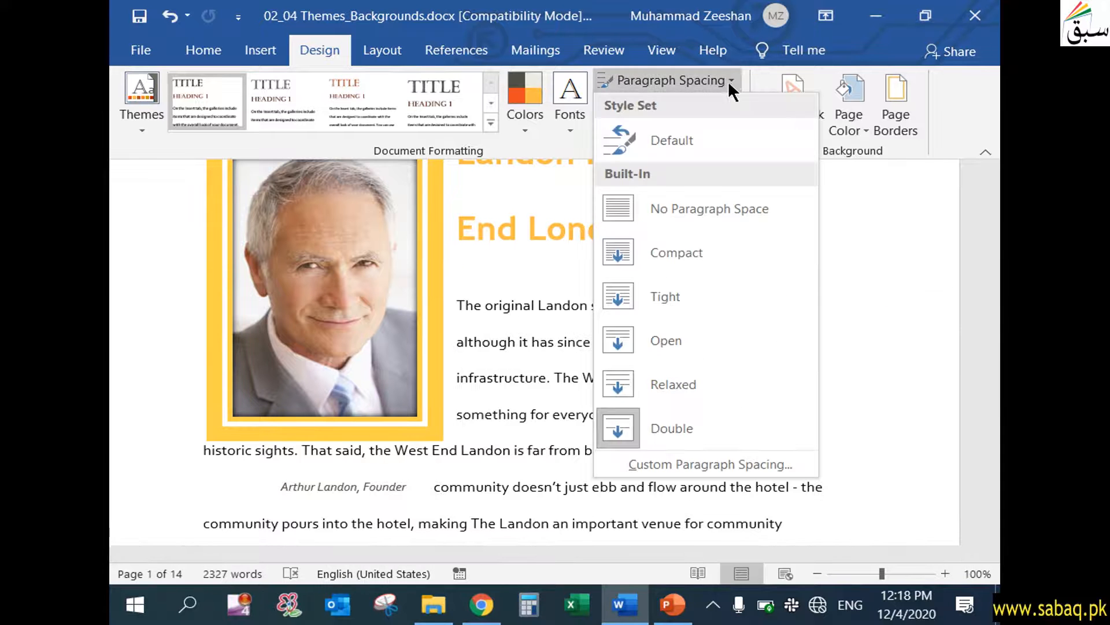
left_click(701, 289)
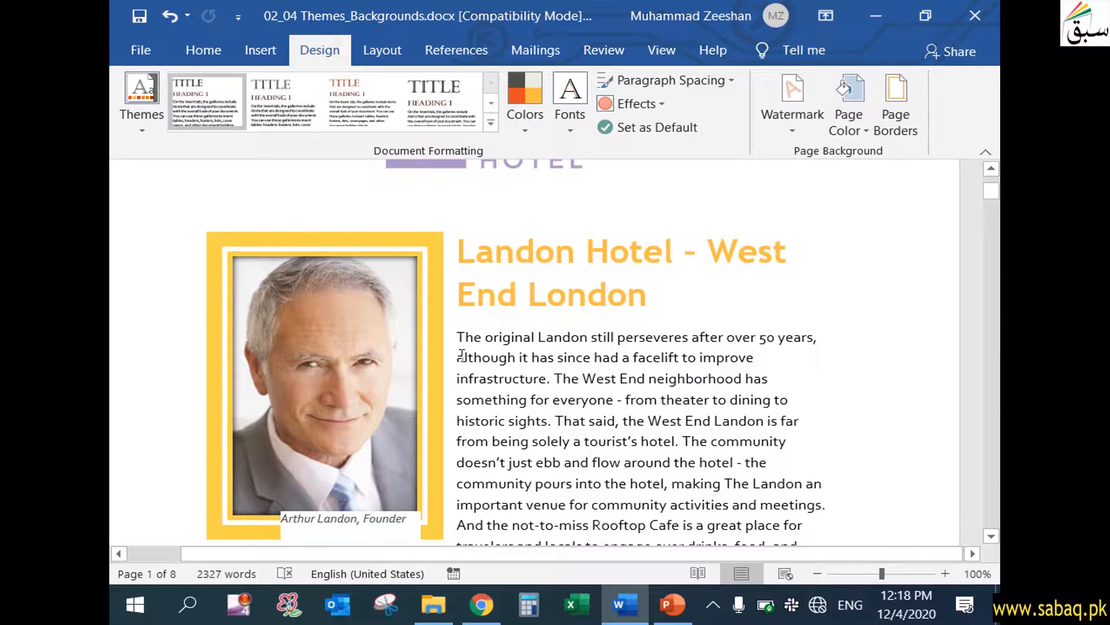
left_click(724, 82)
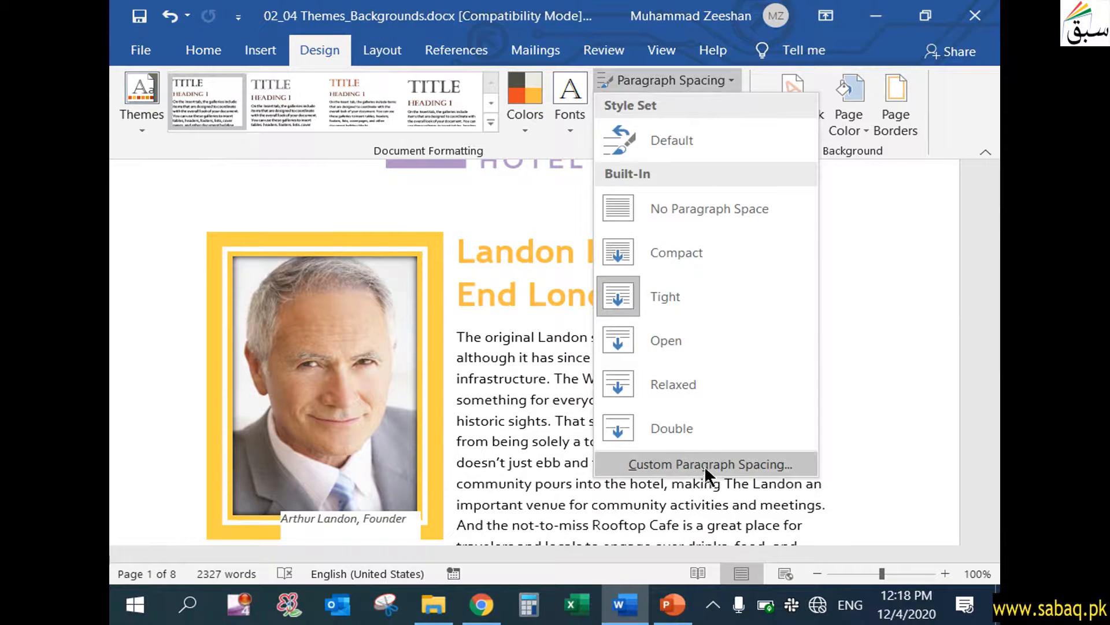
left_click(705, 465)
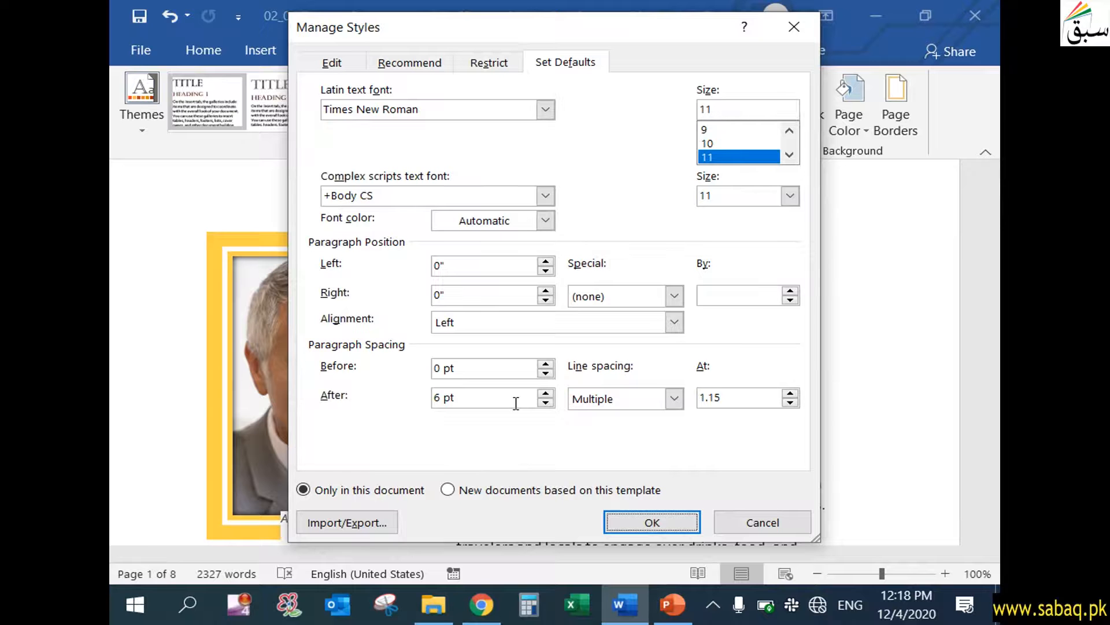
left_click(737, 522)
left_click(711, 80)
left_click(713, 78)
Apply the Riblet theme effects to the document.
left_click(647, 113)
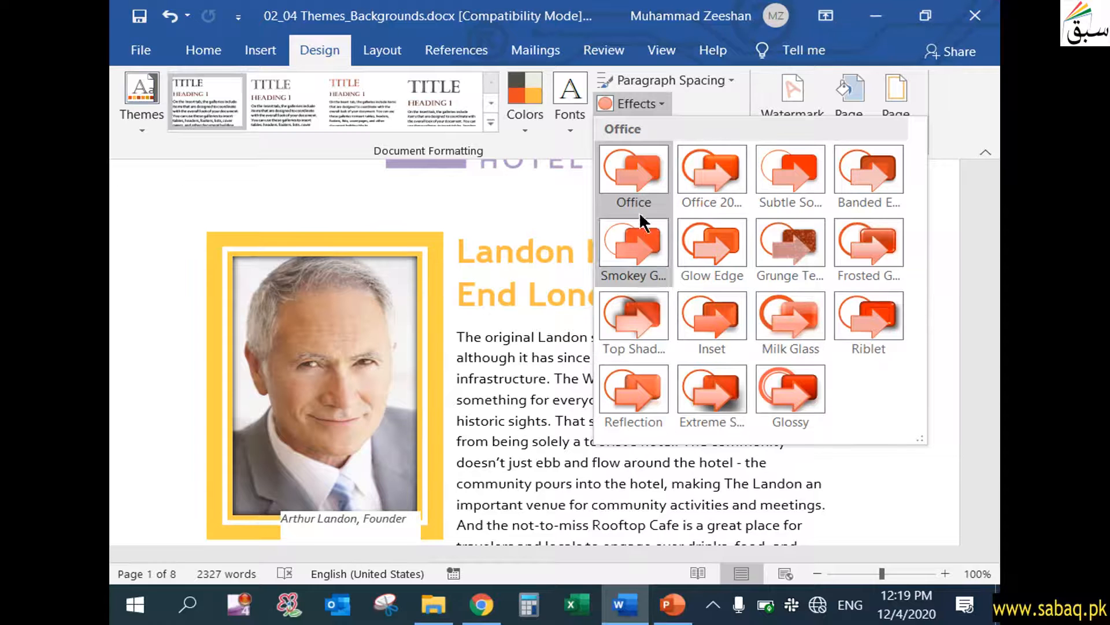
left_click(870, 318)
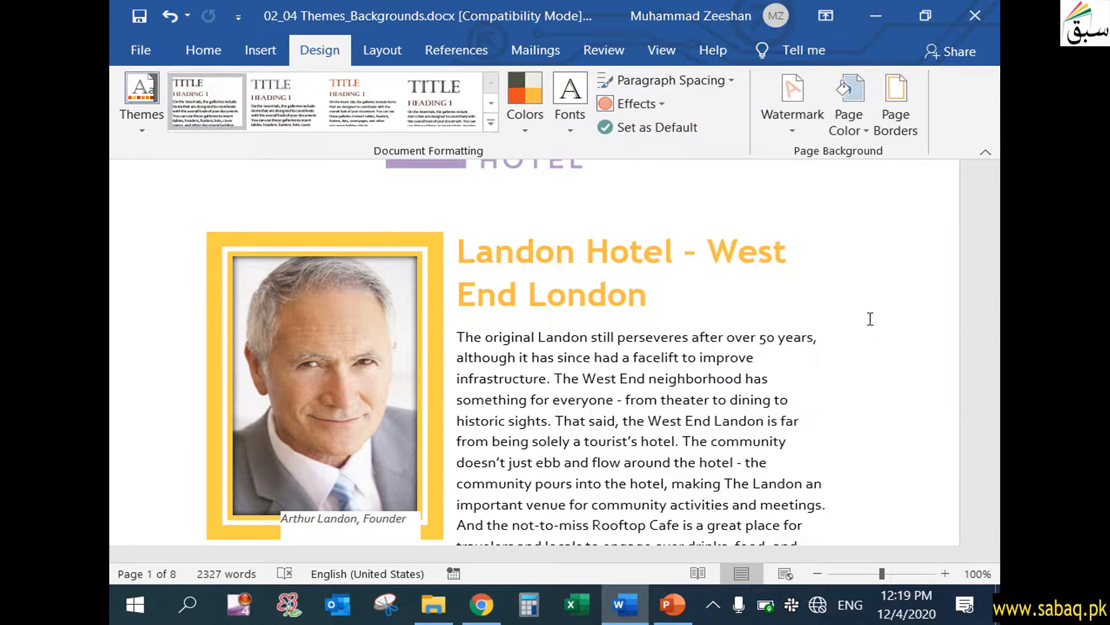
left_click(654, 384)
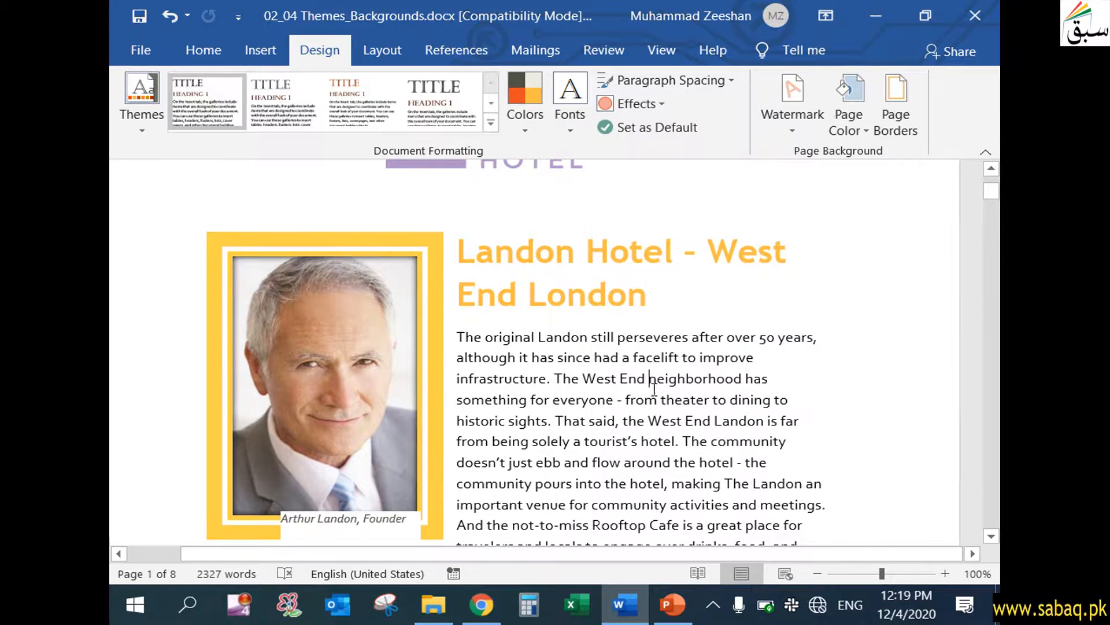
Apply the Reflection theme effects to the document, and view the prompt for making this design the default without accepting it.
scroll(654, 388, "down", 15)
scroll(689, 407, "up", 12)
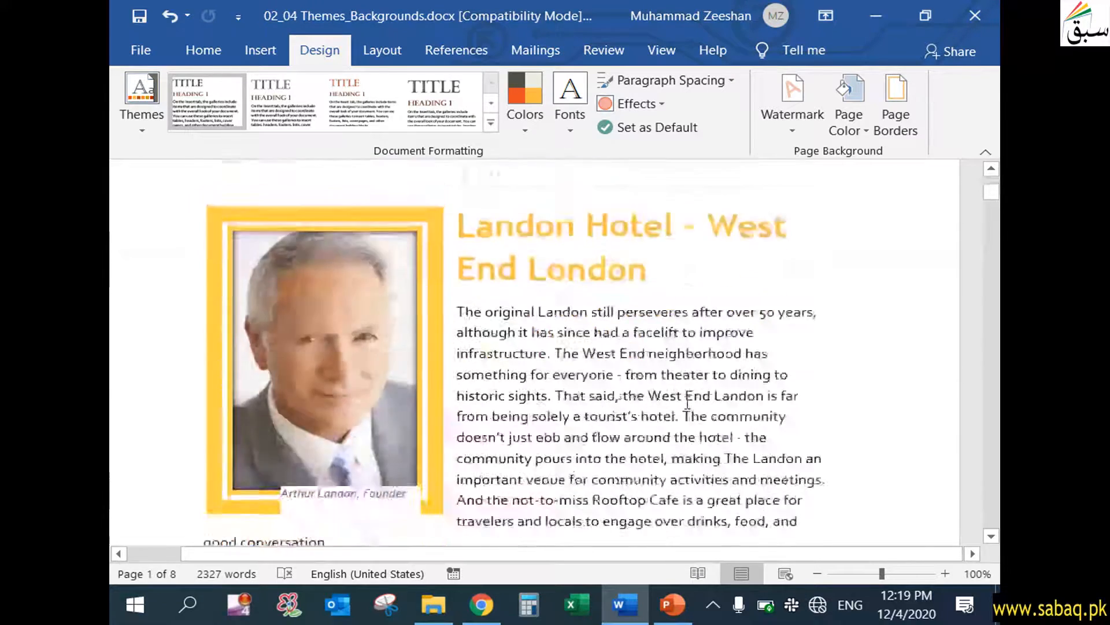
scroll(687, 399, "up", 3)
left_click(663, 104)
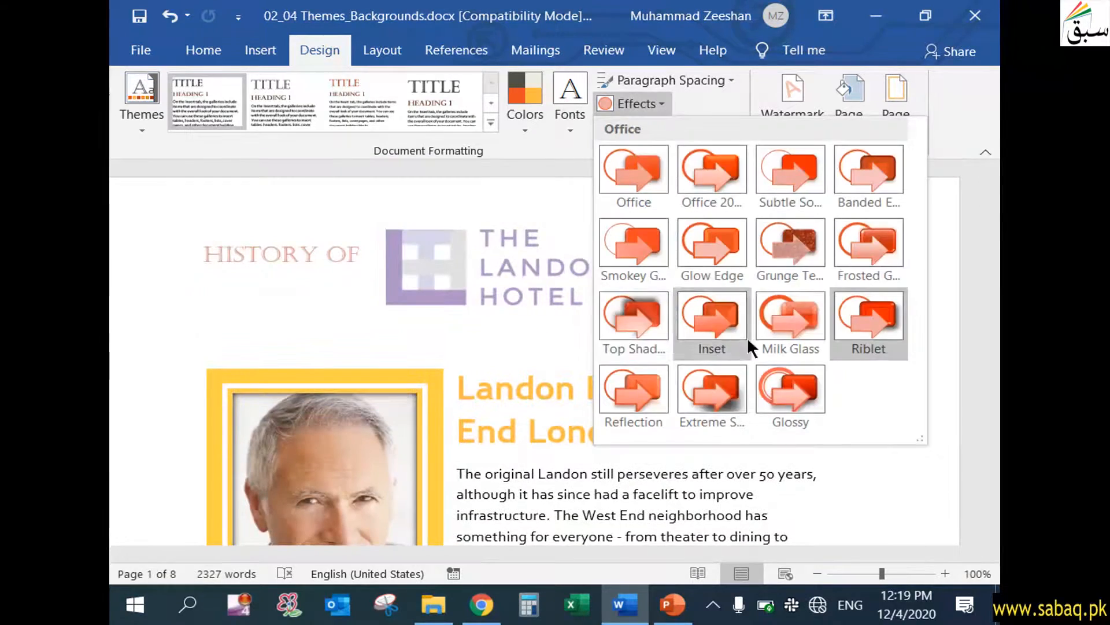
left_click(659, 401)
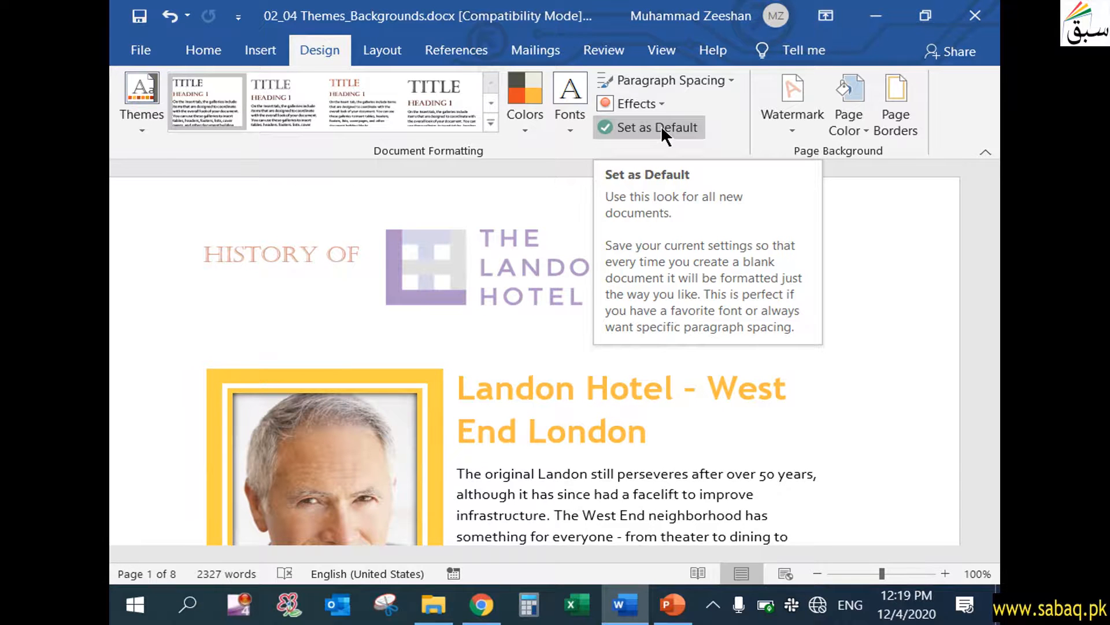
left_click(661, 126)
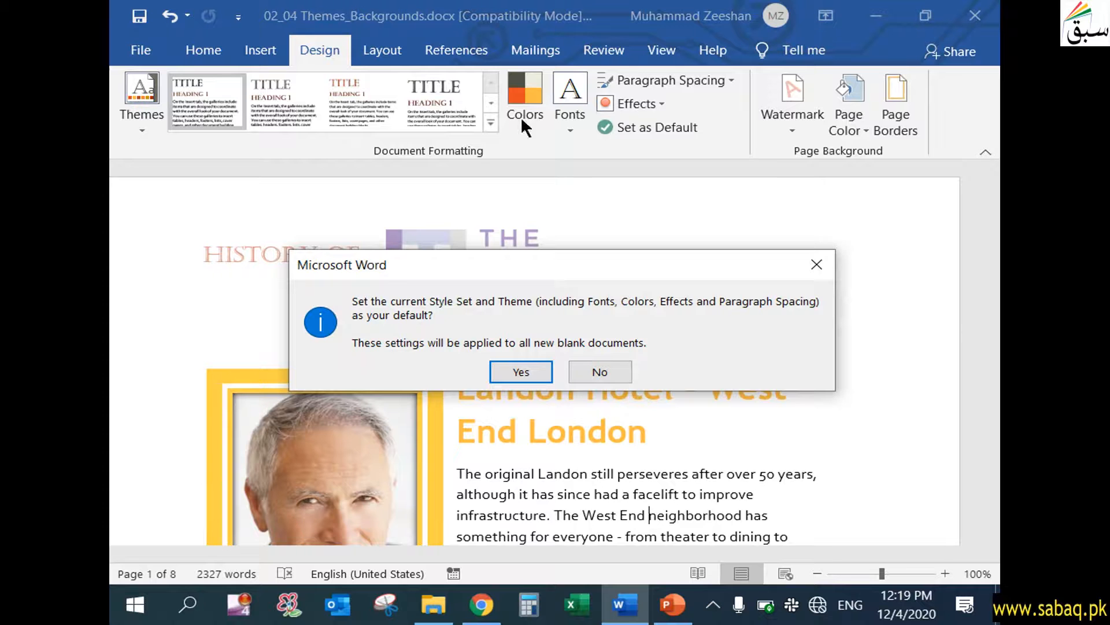
left_click(599, 367)
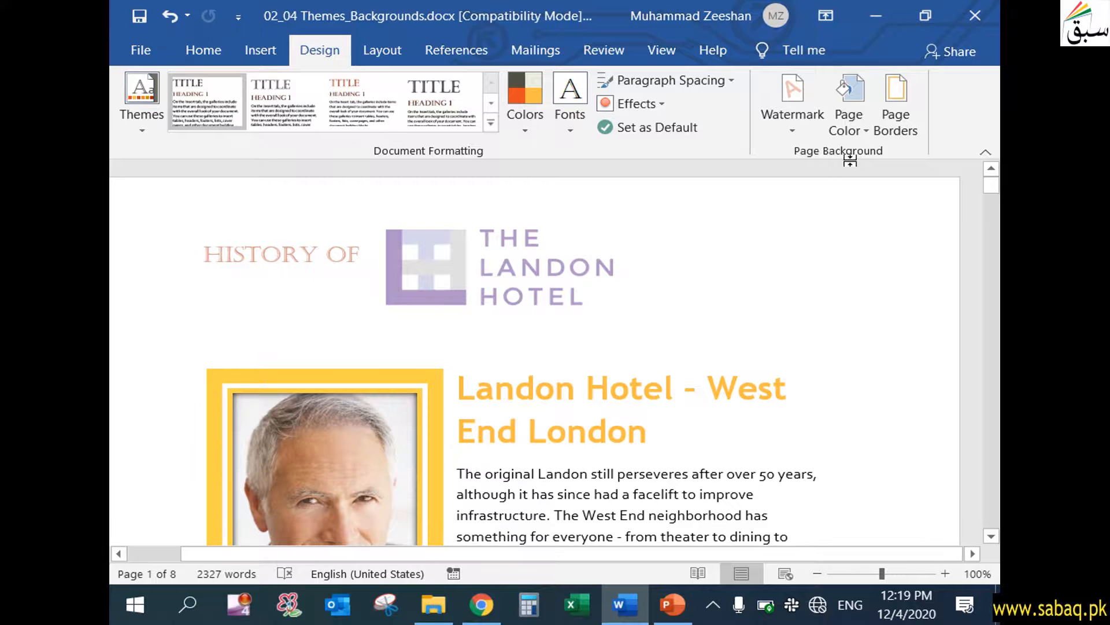
Open the page border settings and preview the Box, Shadow, 3-D and Custom border types.
left_click(906, 108)
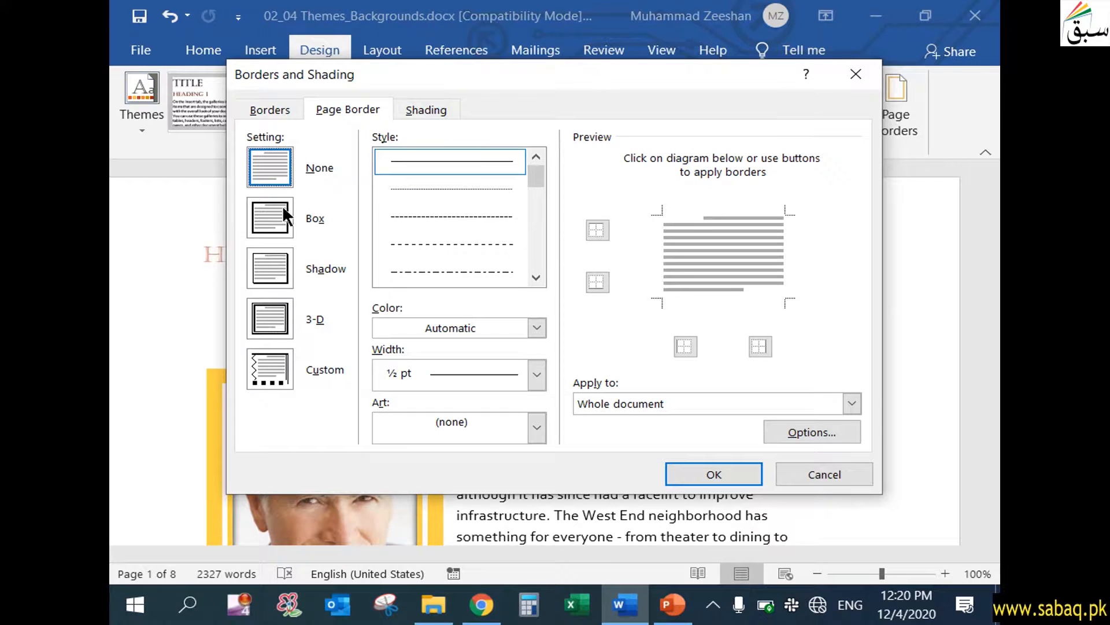
left_click(274, 219)
left_click(283, 264)
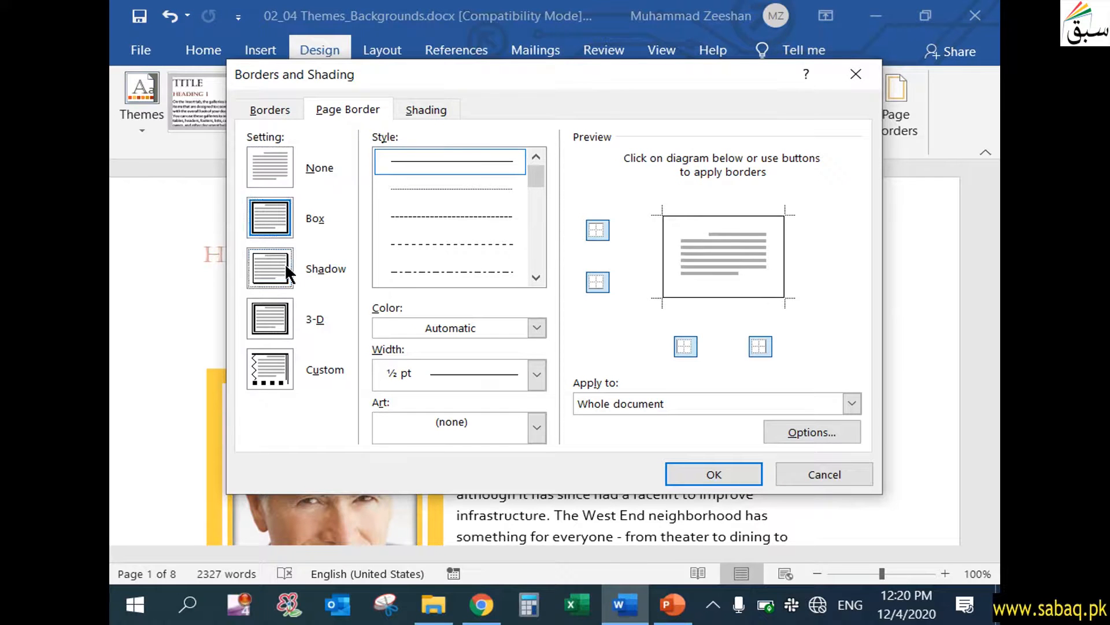
left_click(287, 318)
left_click(286, 360)
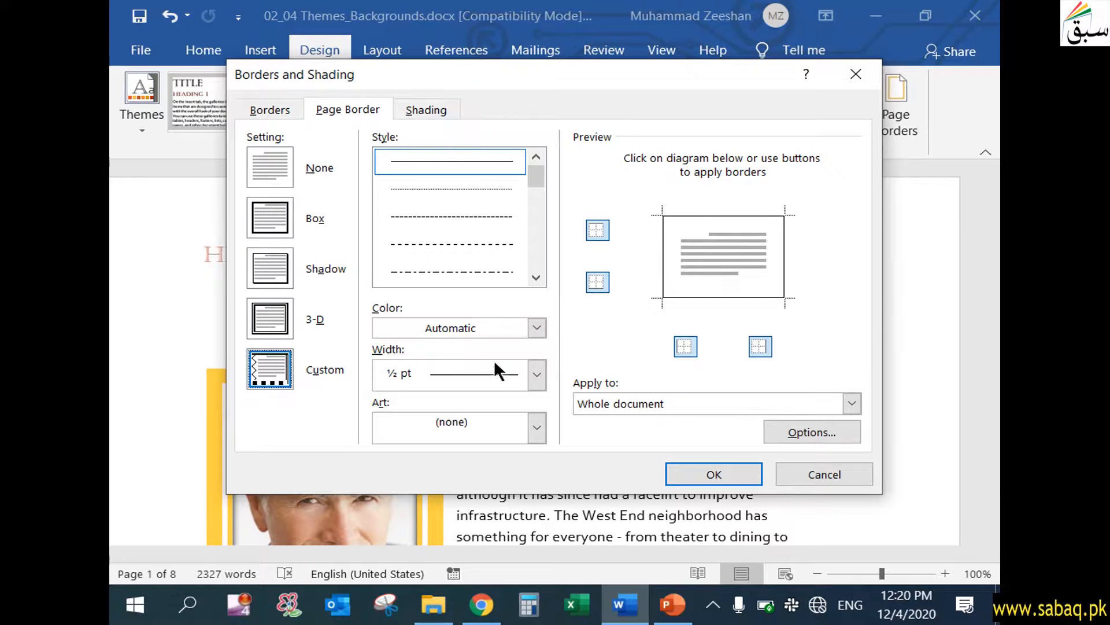
Look through the page border's width, color, art and line style choices without changing them.
left_click(535, 370)
left_click(537, 373)
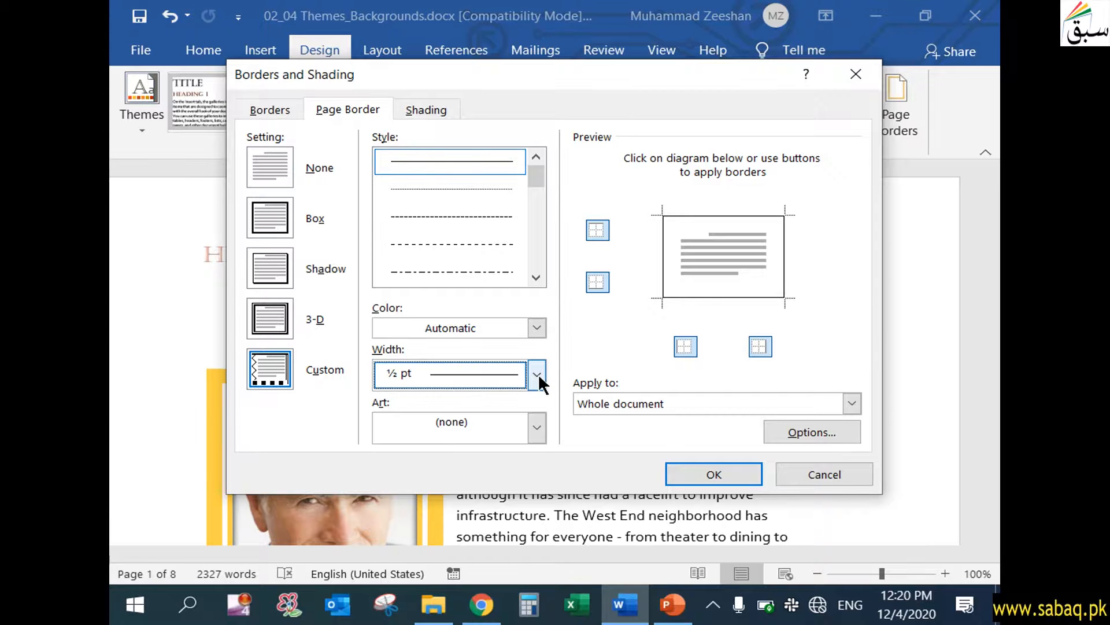
left_click(540, 324)
left_click(542, 324)
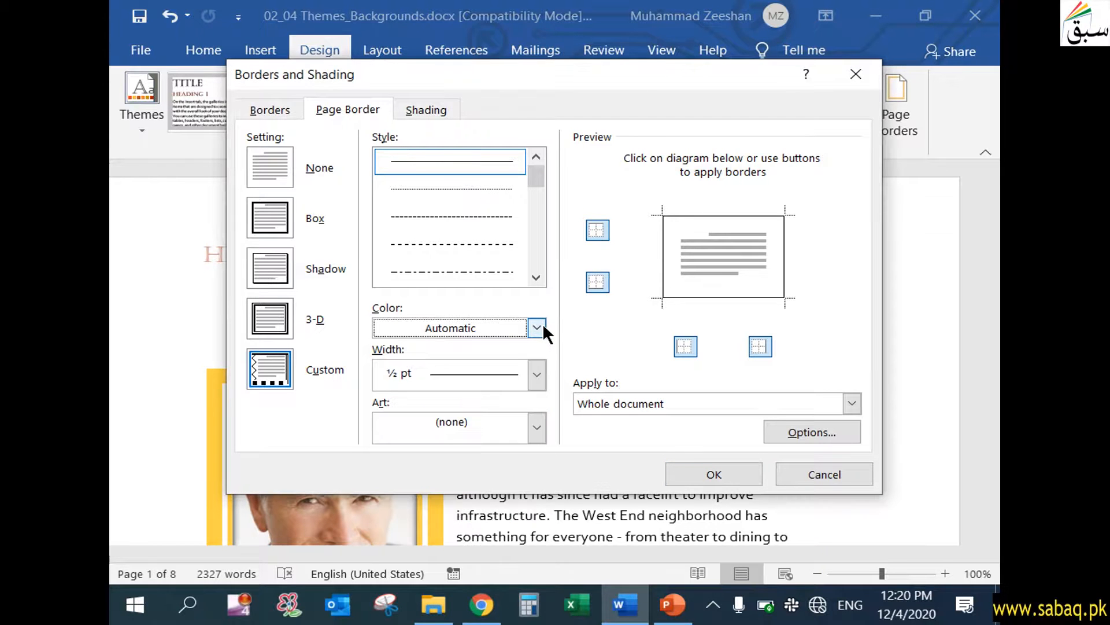
left_click(533, 430)
mouse_move(539, 470)
left_mouse_down()
mouse_move(540, 480)
mouse_move(541, 466)
left_mouse_up()
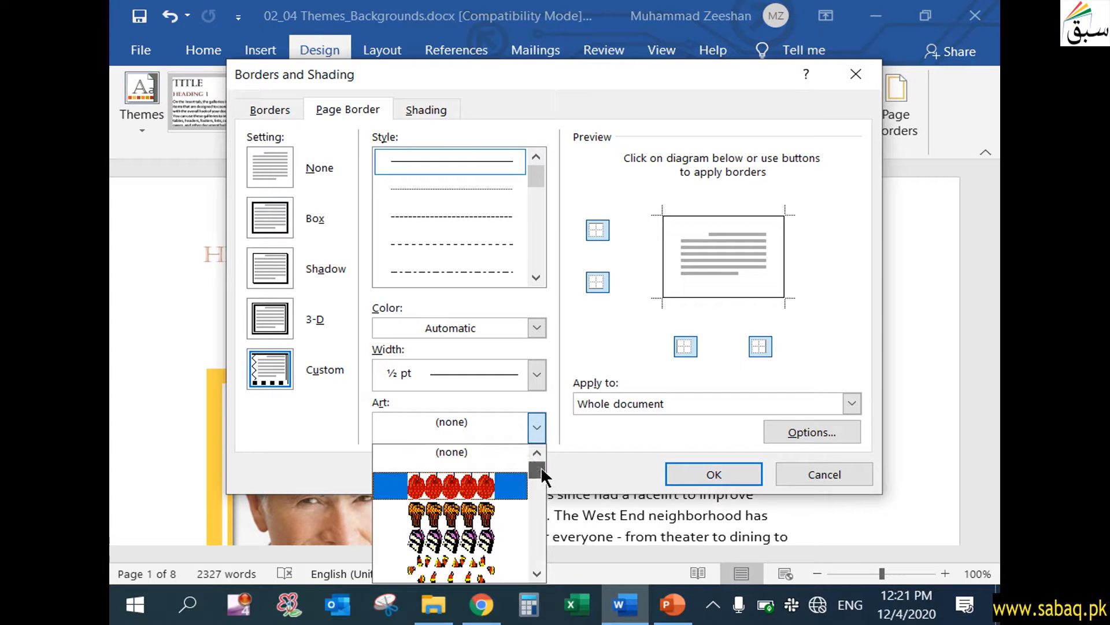
left_click(535, 429)
scroll(542, 180, "down", 1)
mouse_move(542, 180)
left_mouse_down()
mouse_move(540, 196)
mouse_move(540, 176)
left_mouse_up()
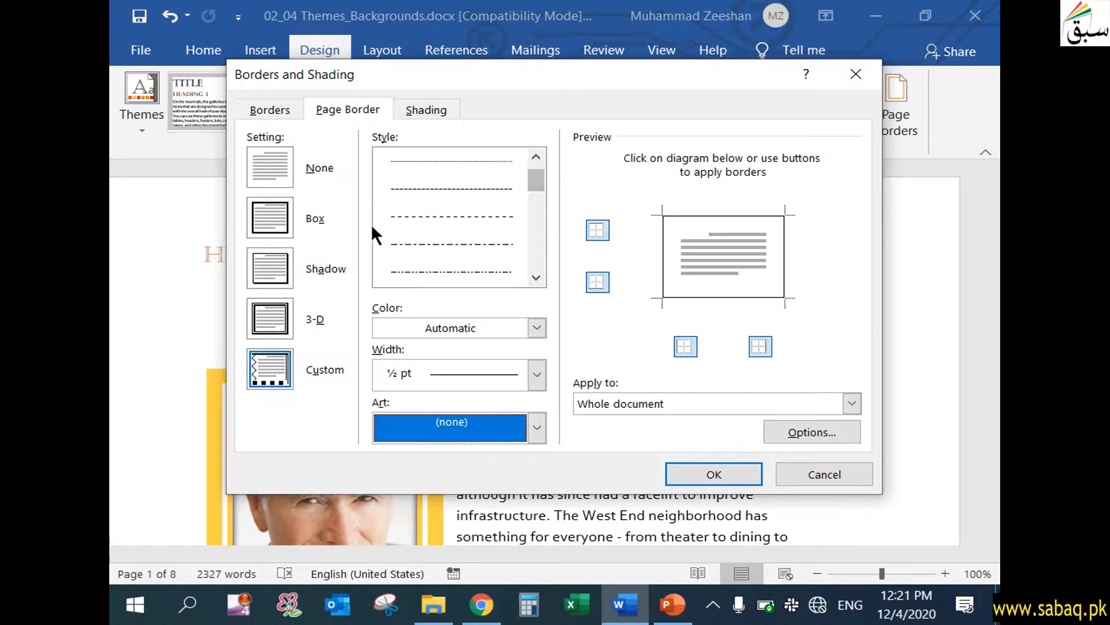
left_click(537, 156)
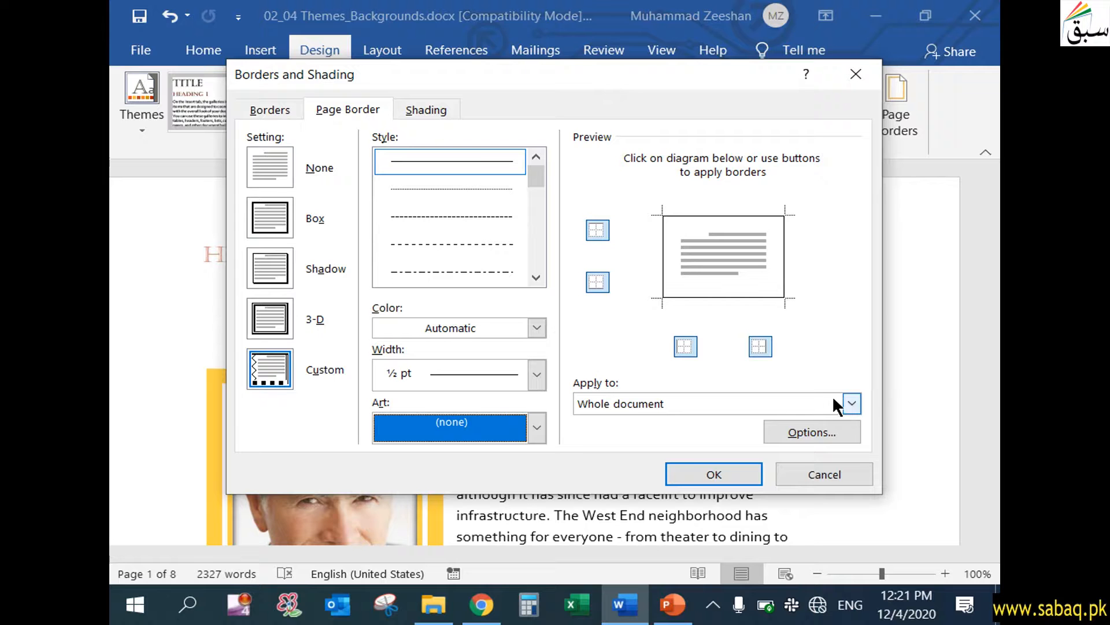
Limit the page border to the first page of this section, and give it the 3-D setting with a dark red color.
left_click(852, 404)
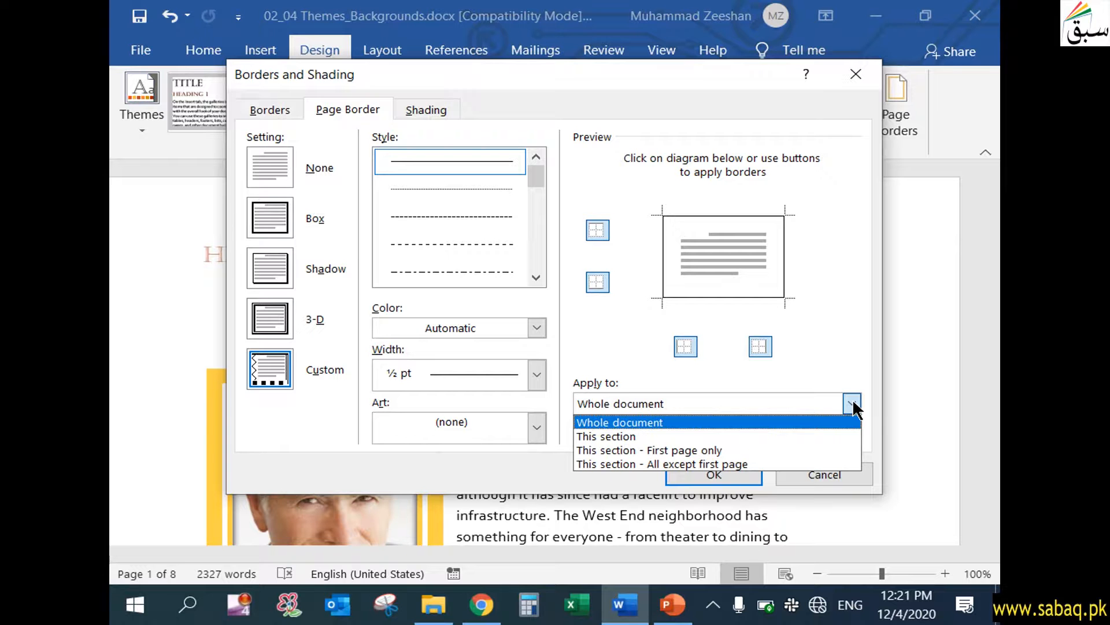
left_click(758, 451)
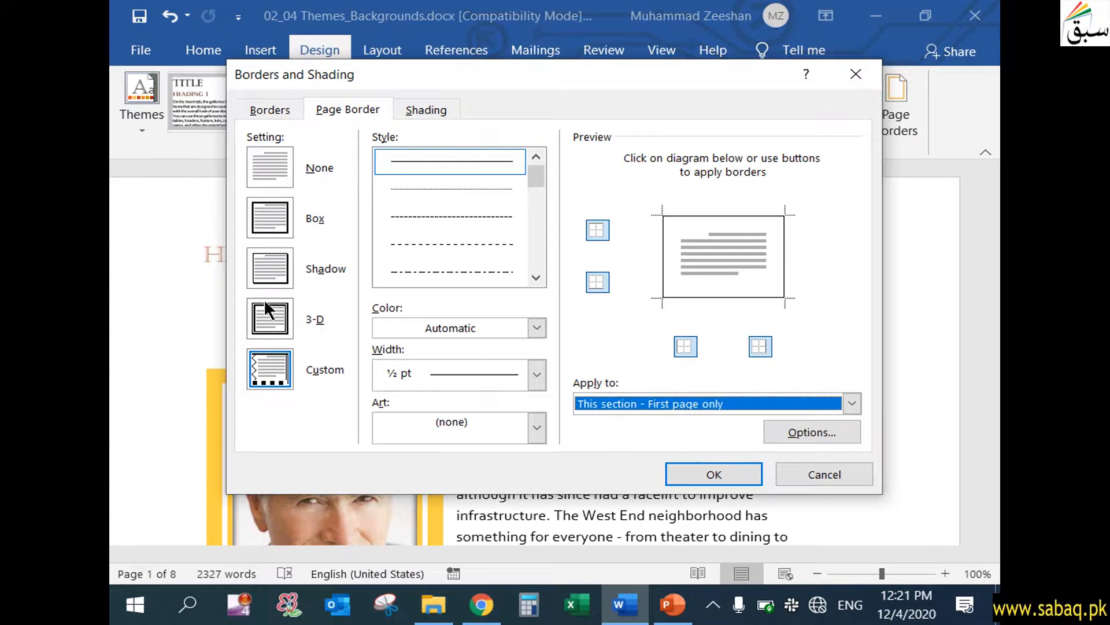
left_click(267, 271)
left_click(271, 325)
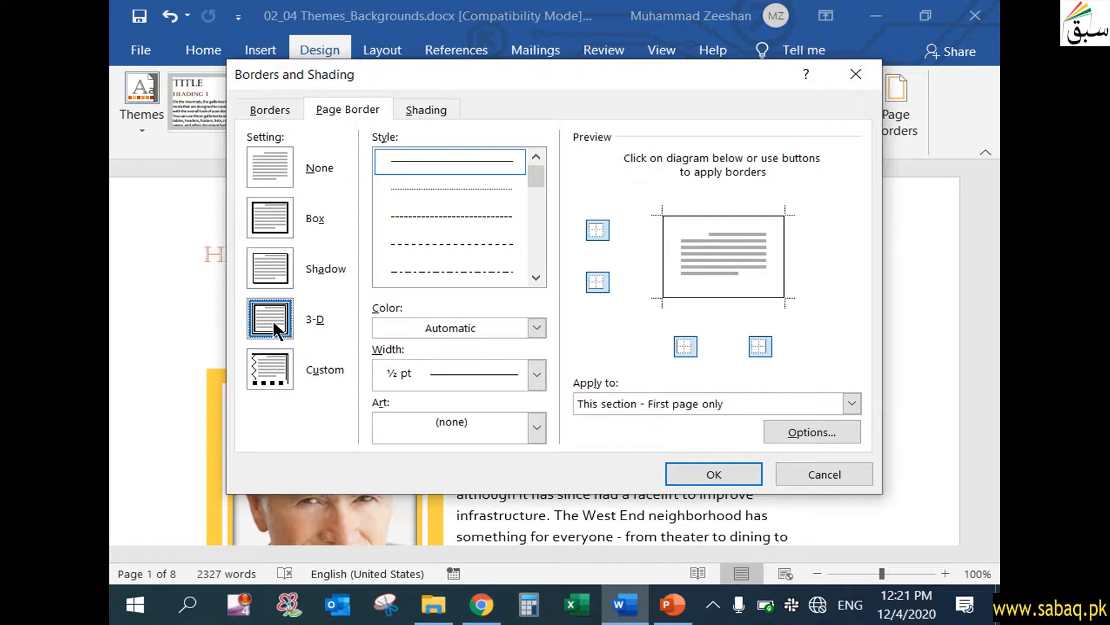
left_click(537, 328)
left_click(538, 395)
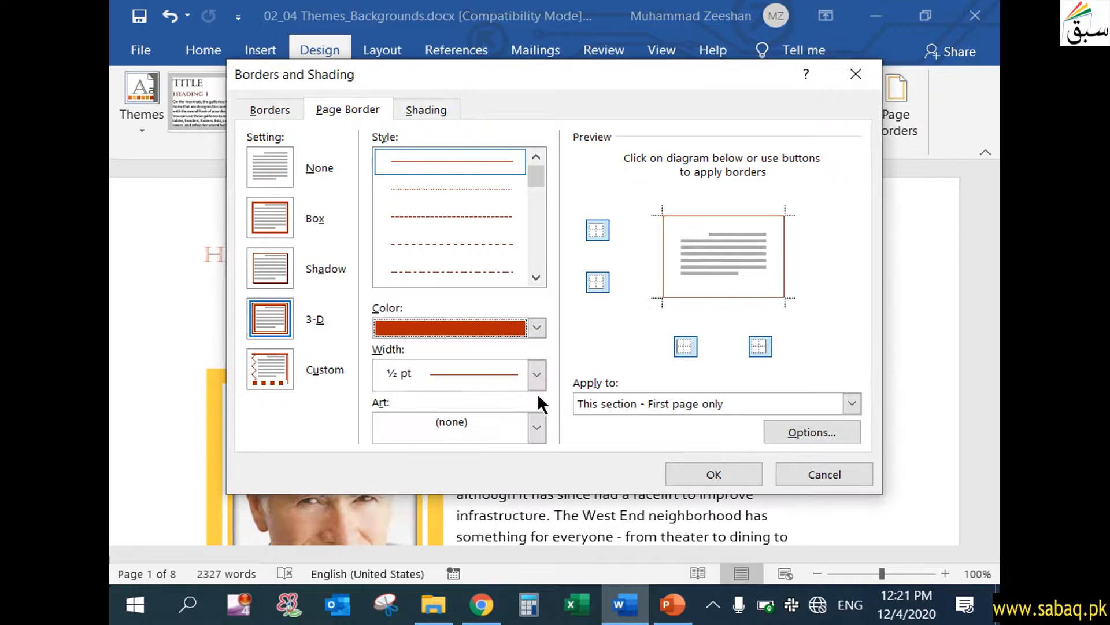
Apply the yellow pencil art as the first page's border, and check the page down to the start of page 2.
left_click(536, 428)
mouse_move(539, 468)
left_mouse_down()
mouse_move(539, 494)
mouse_move(539, 480)
left_mouse_up()
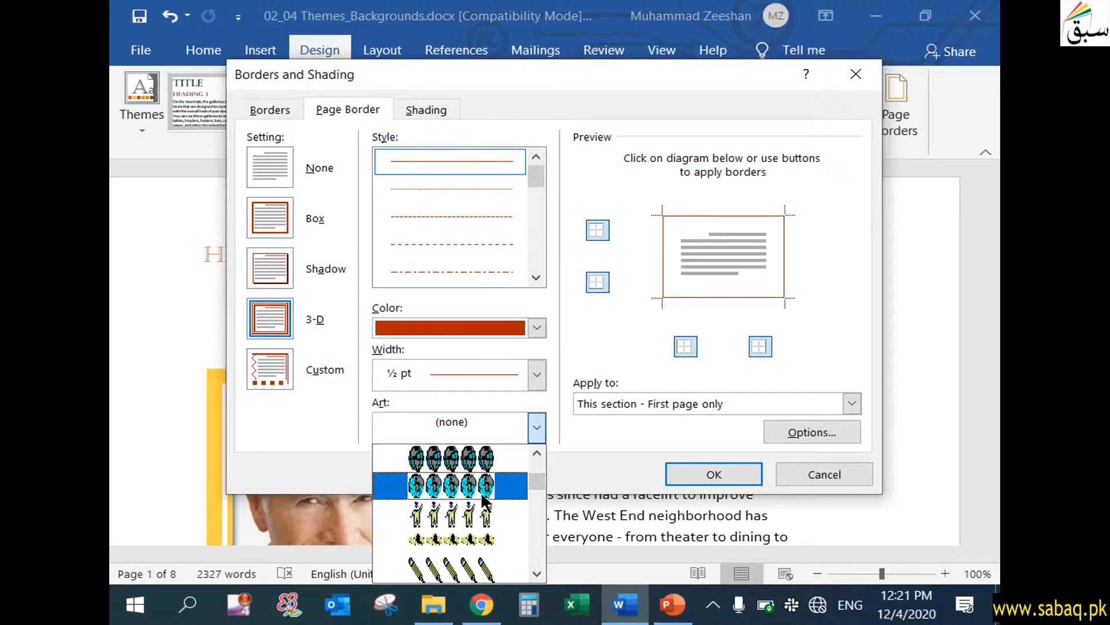
left_click(484, 560)
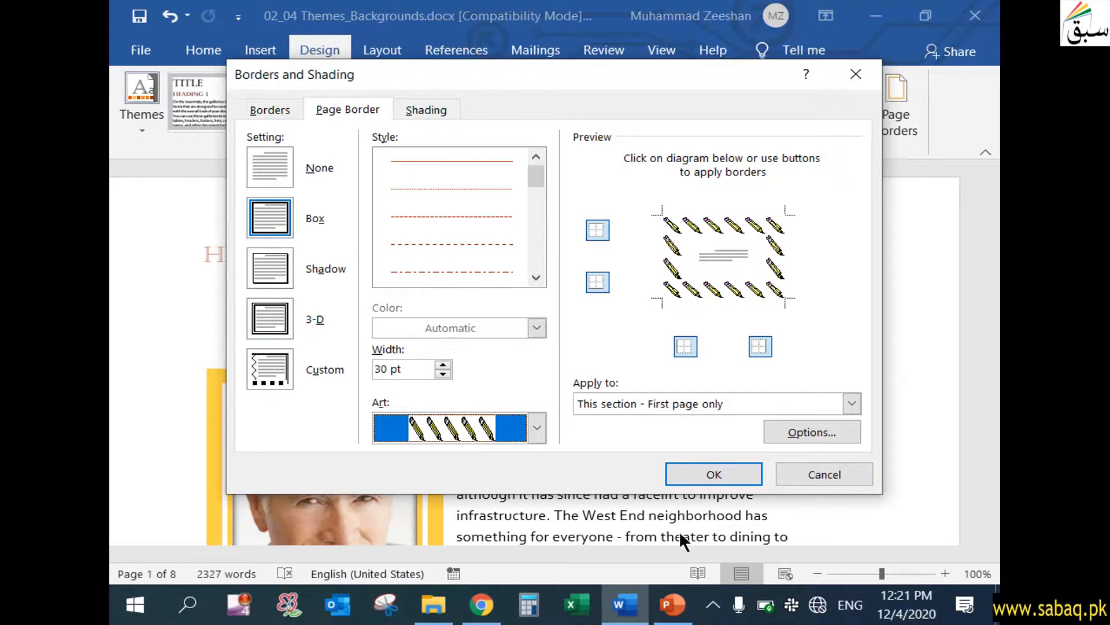
left_click(738, 474)
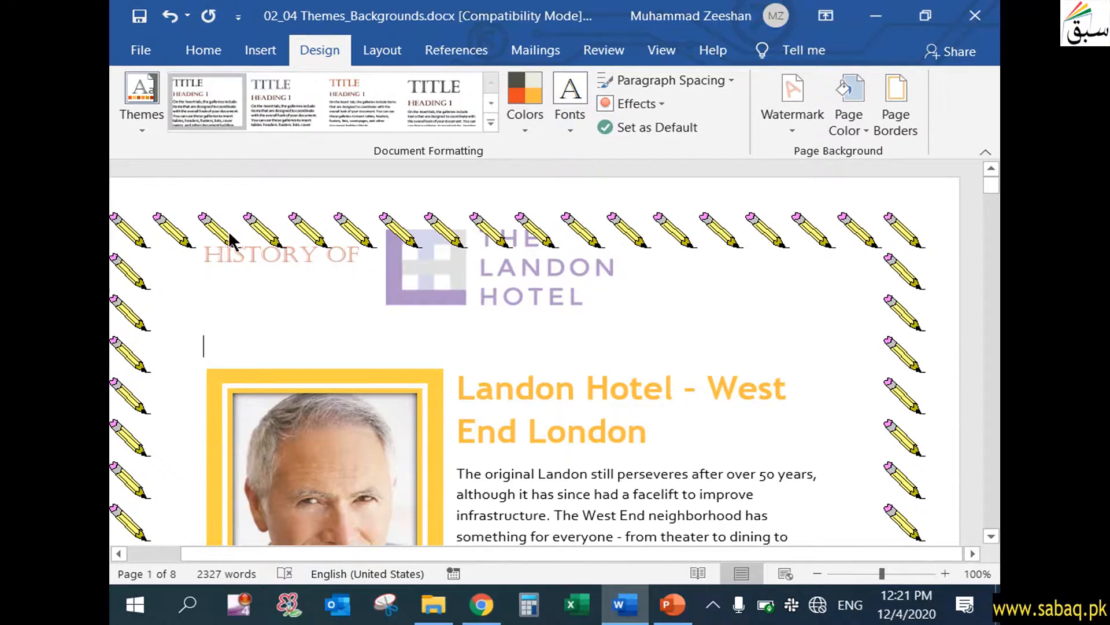
scroll(212, 345, "down", 15)
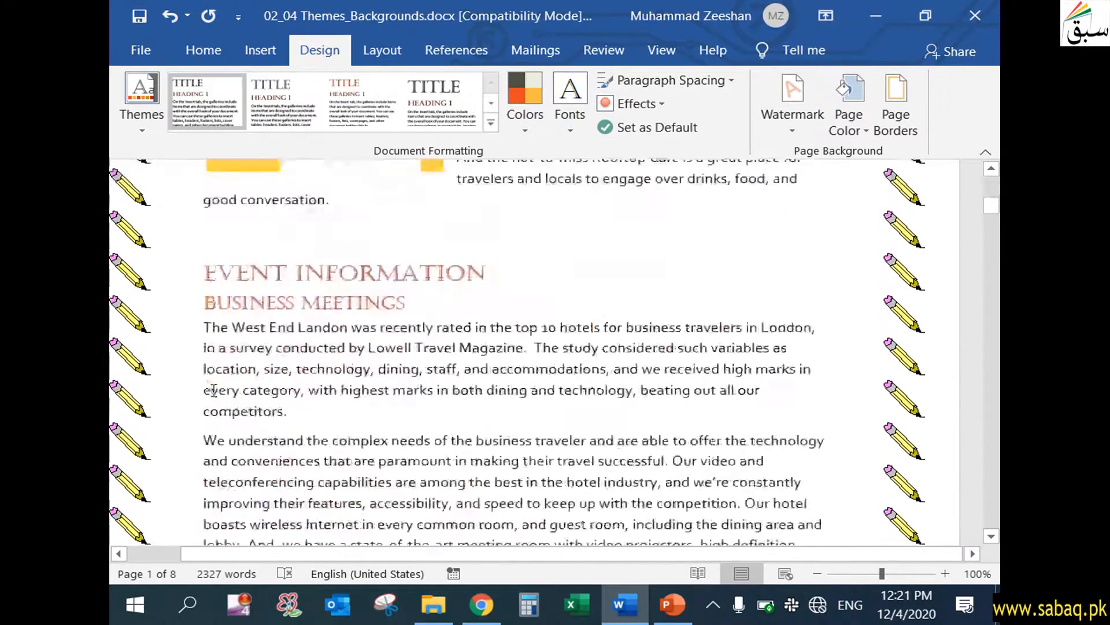
scroll(212, 388, "down", 5)
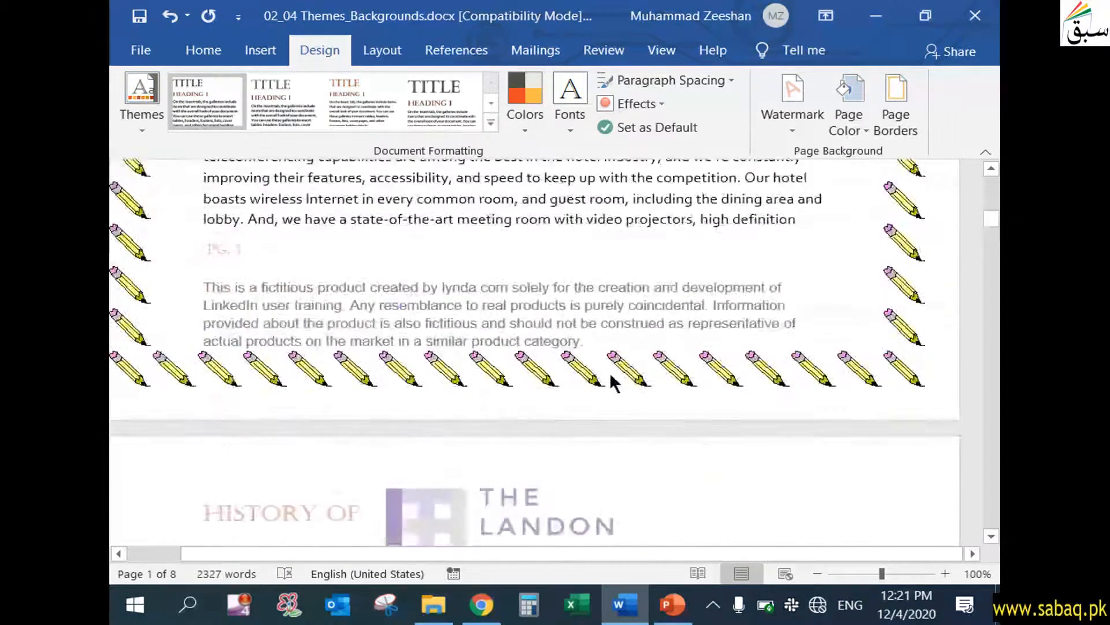
scroll(611, 375, "down", 3)
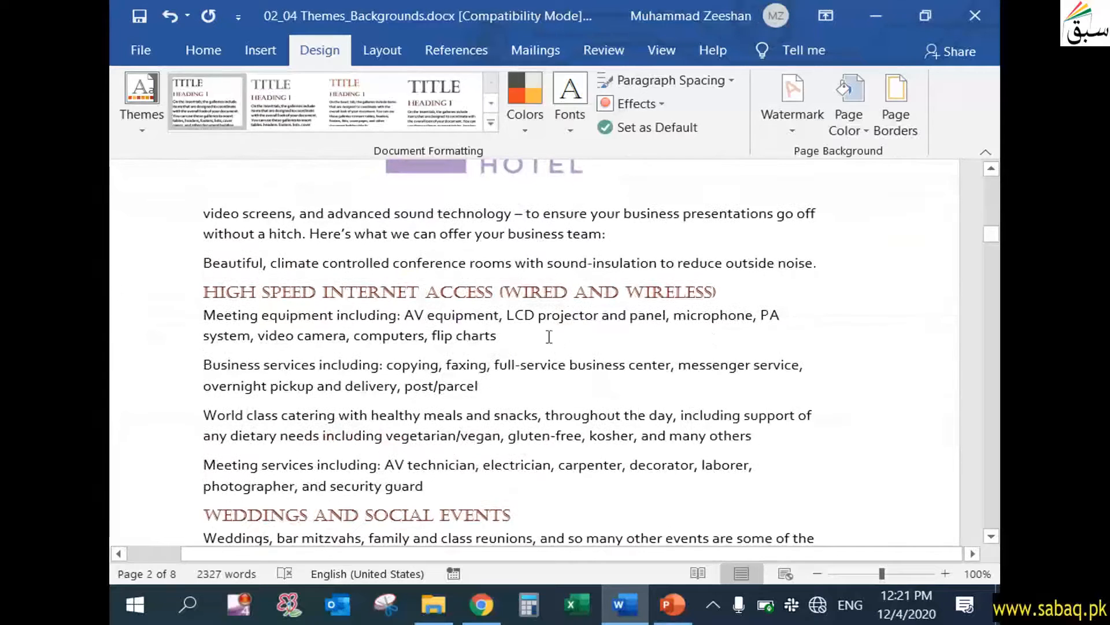
Replace the pencil art with a double-line page border applied to this section, choosing the 3-D setting.
left_click(902, 121)
left_click(851, 404)
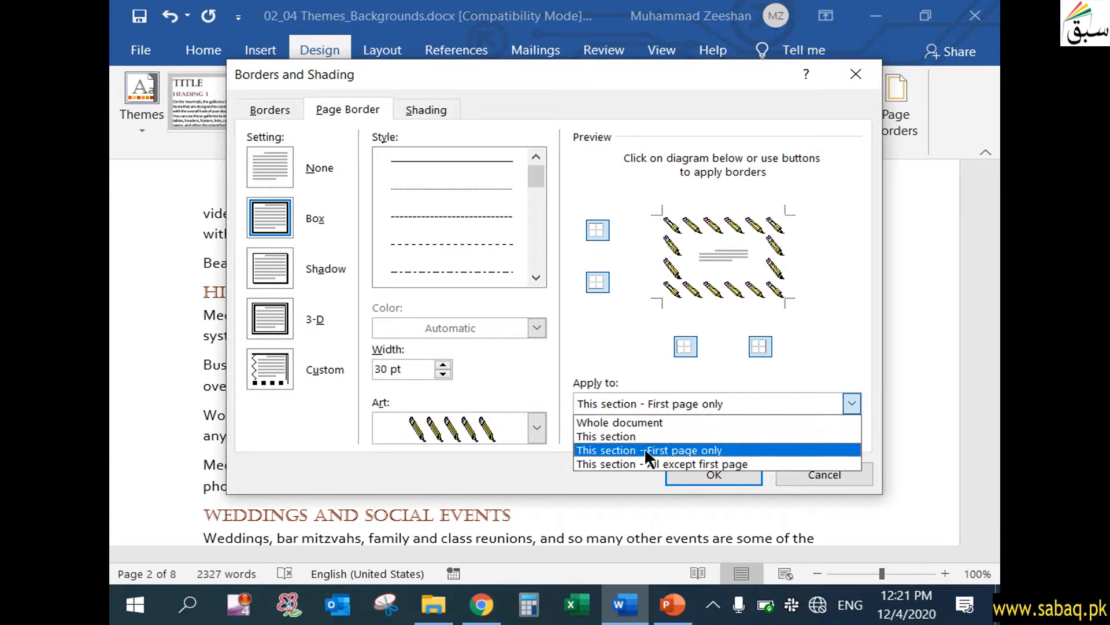
left_click(611, 435)
left_click(272, 319)
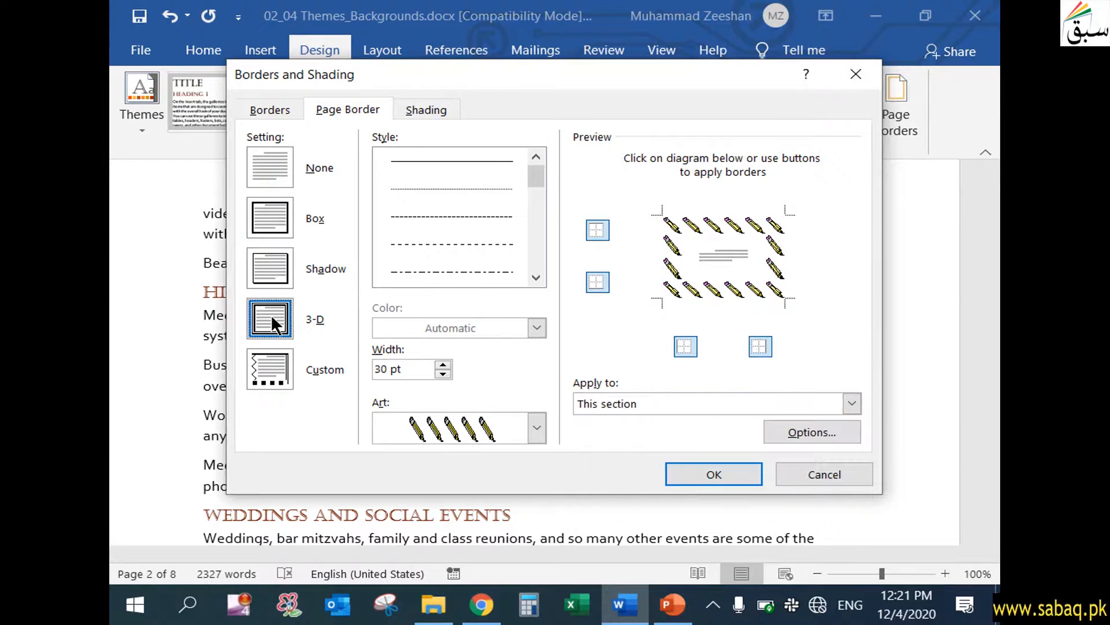
left_click_drag(540, 178, 492, 248)
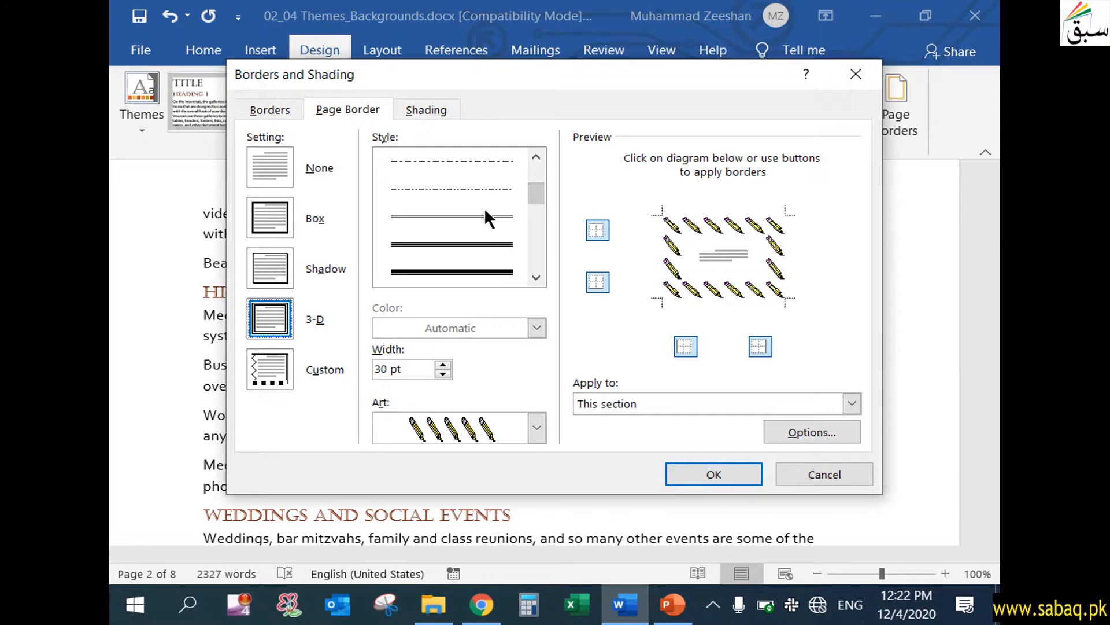
left_click(495, 267)
left_click(713, 471)
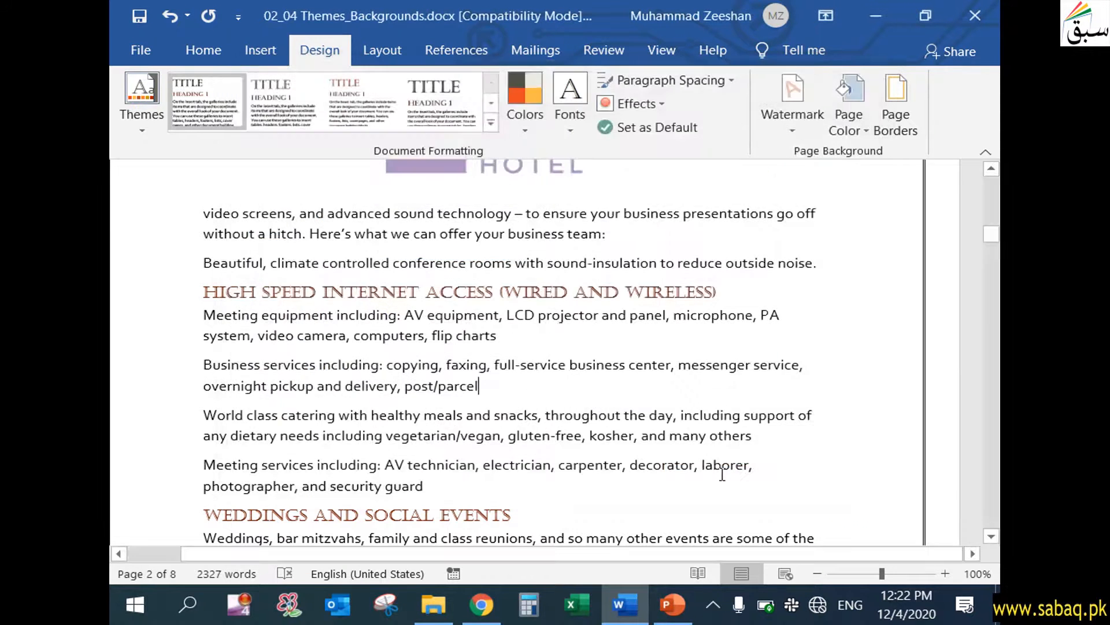
Examine the double-line border around the first two pages, and view the page border settings without changing them.
scroll(738, 447, "up", 3)
scroll(738, 447, "up", 2)
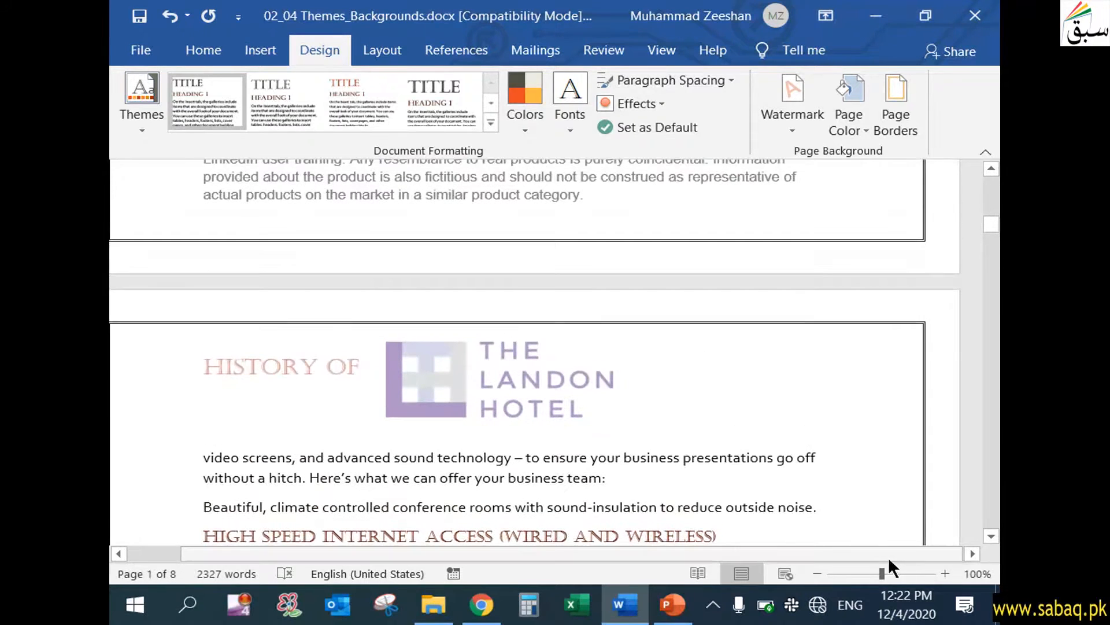
left_click_drag(619, 553, 525, 550)
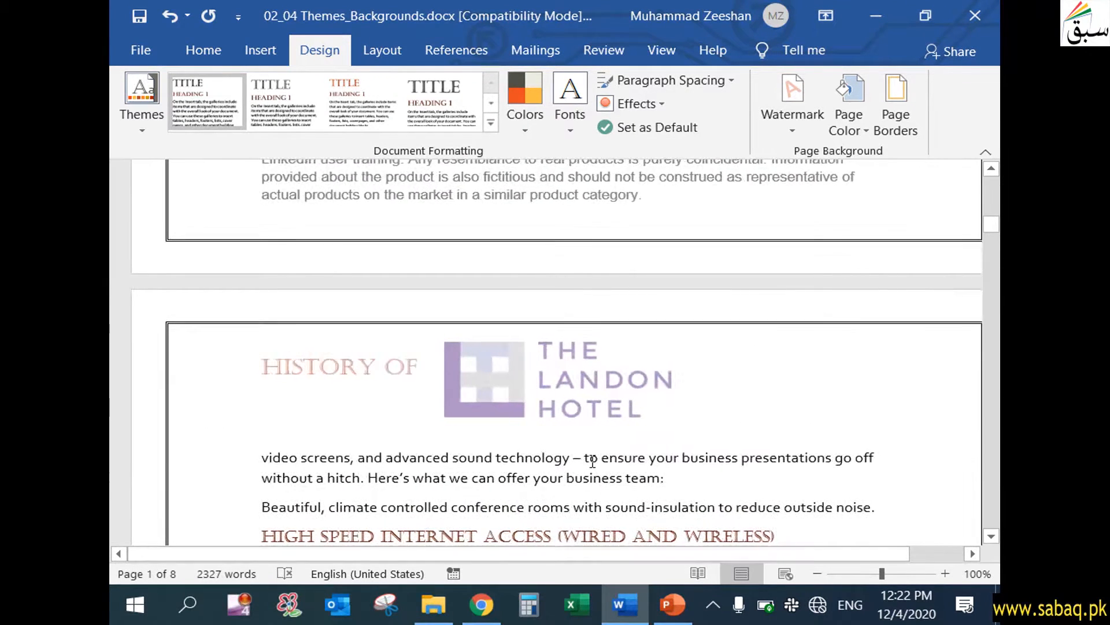
scroll(602, 457, "up", 10)
scroll(622, 441, "up", 8)
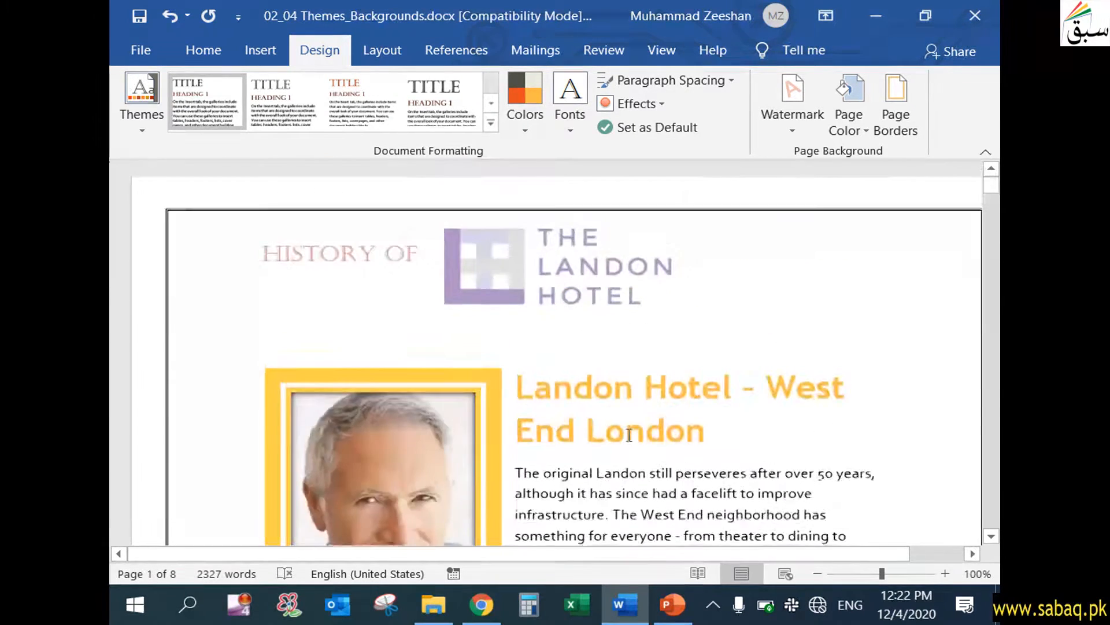
scroll(624, 433, "down", 10)
scroll(627, 425, "down", 8)
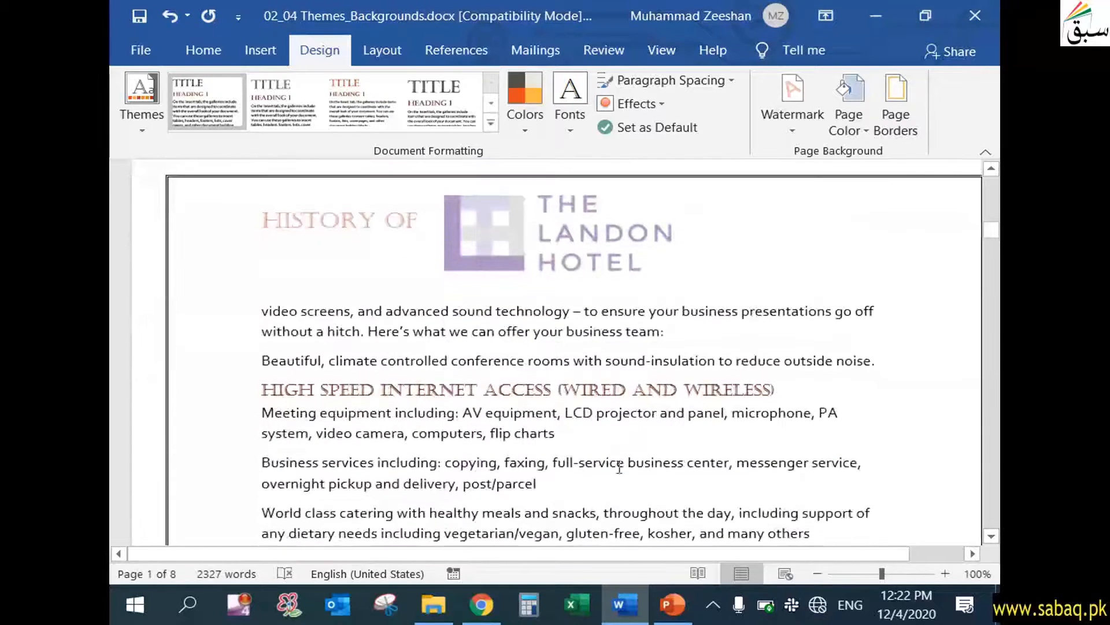
left_click_drag(659, 555, 754, 547)
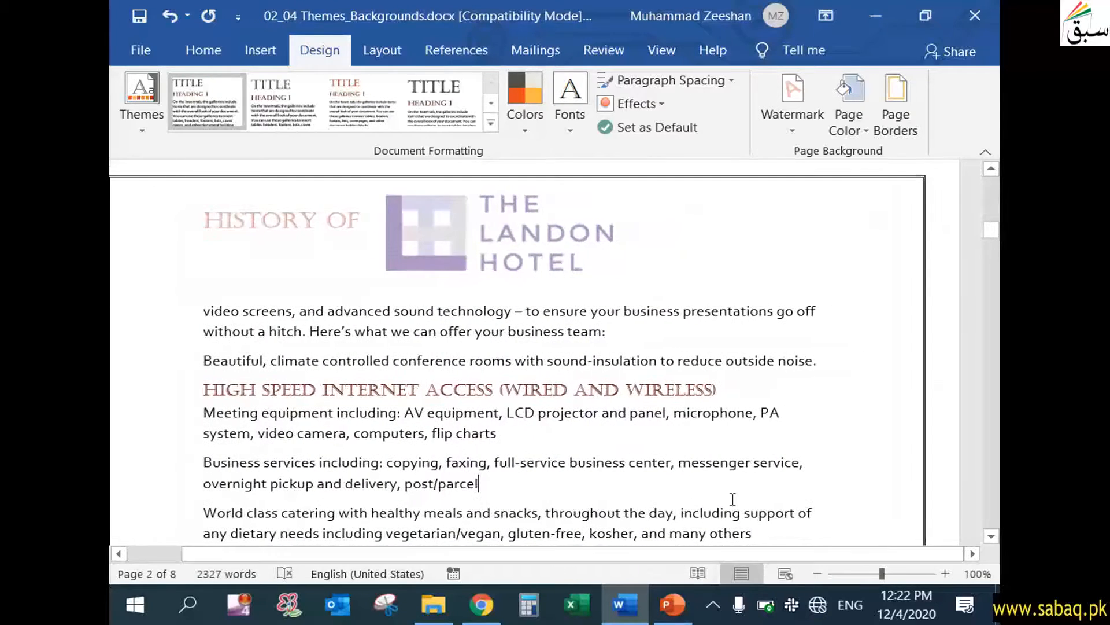
left_click(880, 116)
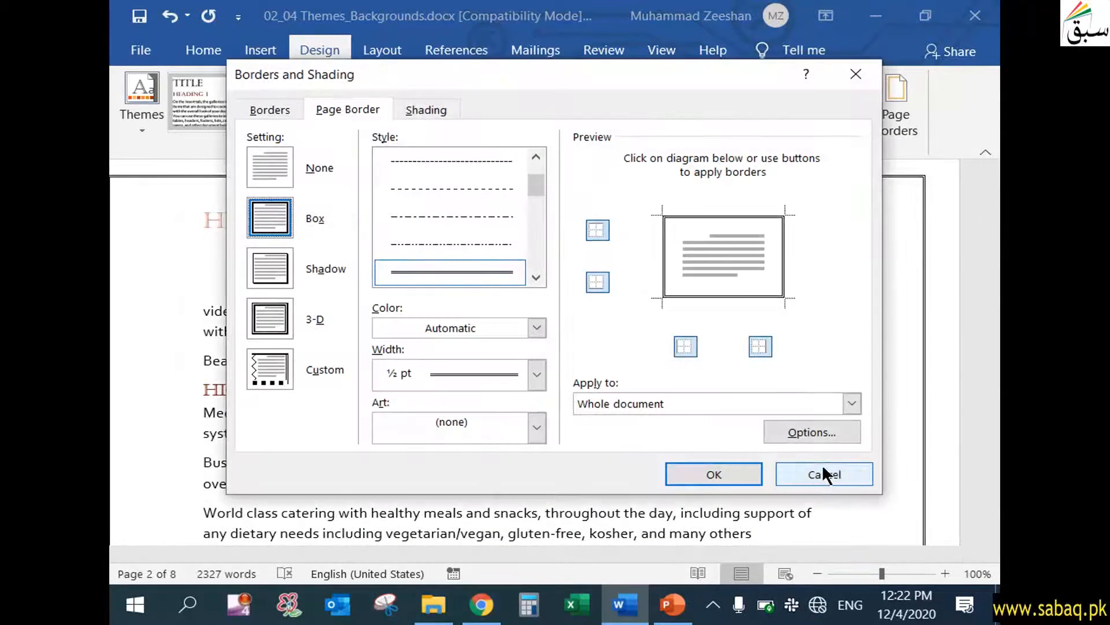
left_click(822, 471)
Try green, blue and purple shades in the standard palette for the page color, and select the light orange one.
left_click(854, 129)
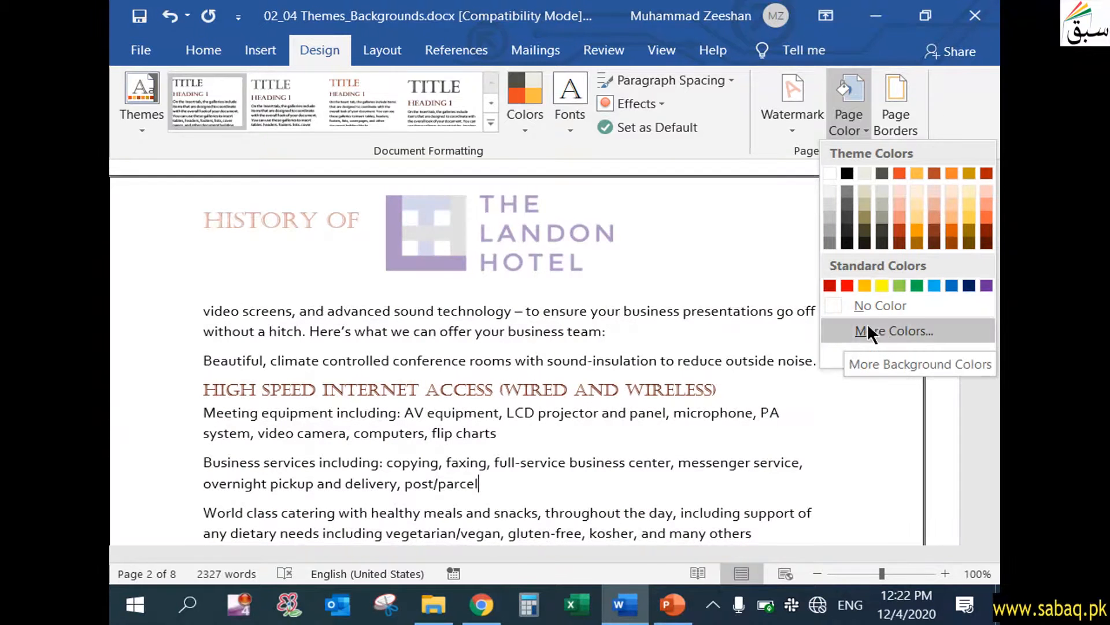
left_click(871, 331)
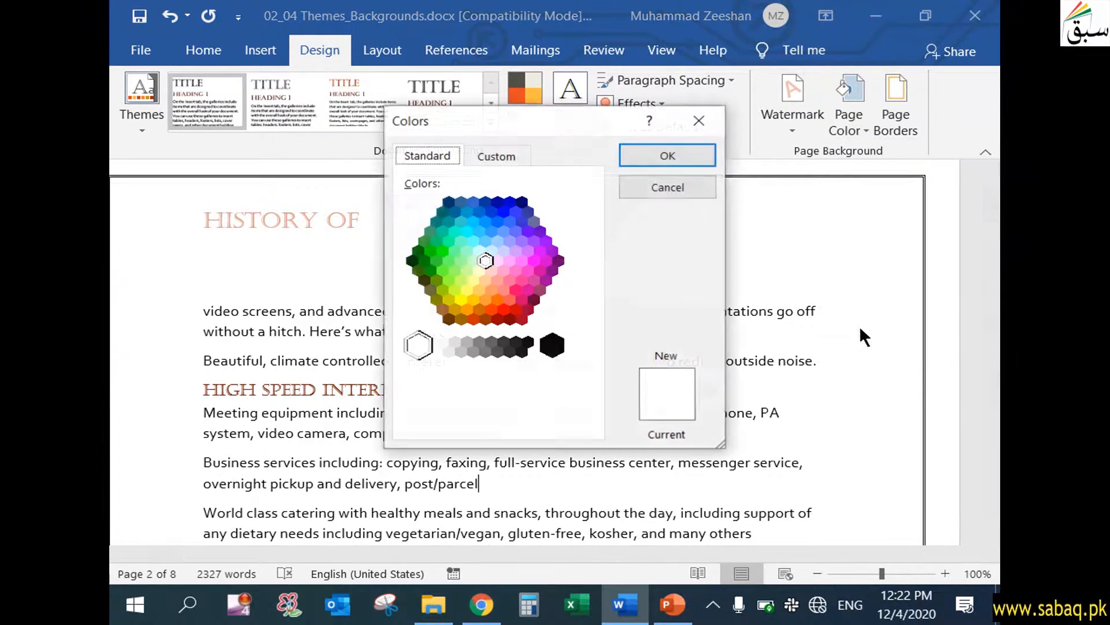
left_click(484, 269)
left_click(472, 262)
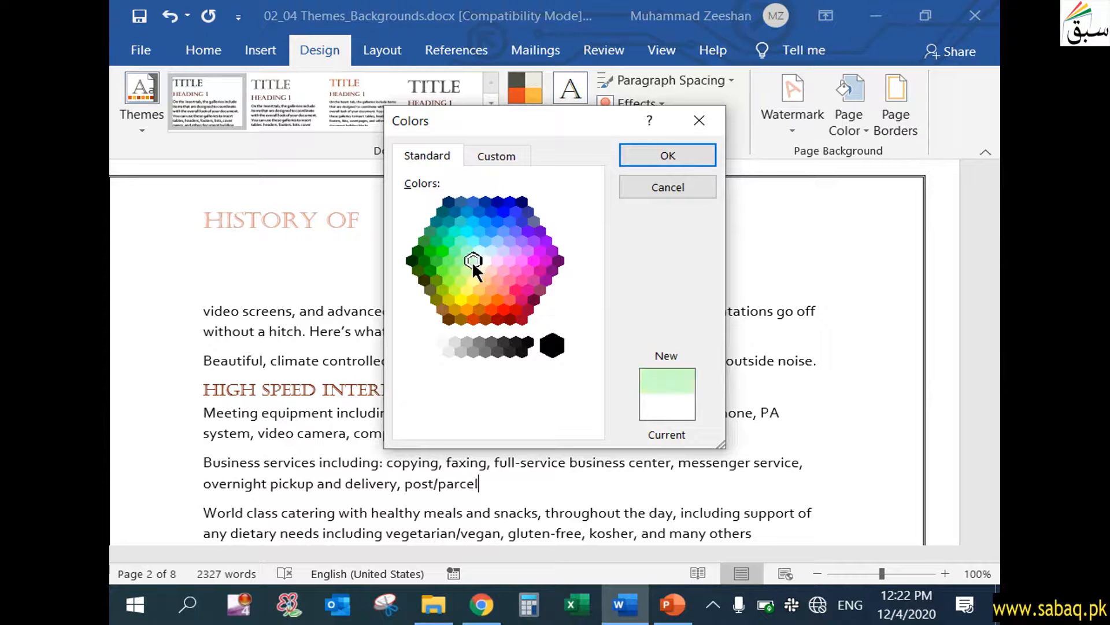
left_click(467, 277)
left_click(447, 212)
left_click(519, 233)
left_click(492, 288)
Inspect the chosen color's custom RGB and hex values, and apply #FF9966 as the page color.
left_click(496, 157)
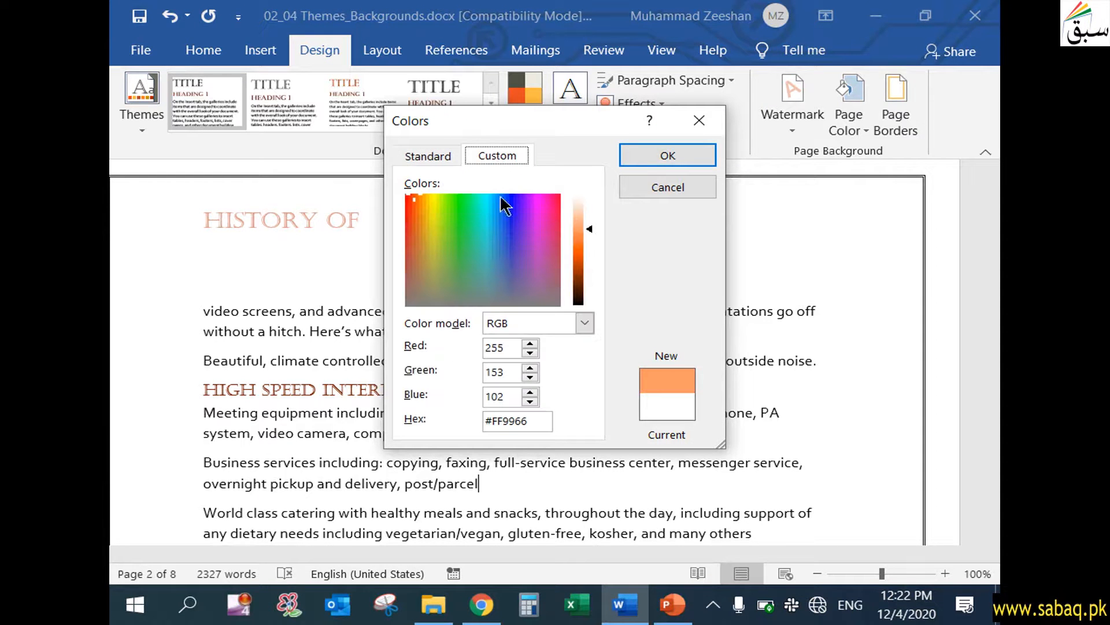
left_click(506, 348)
left_click_drag(507, 348, 479, 351)
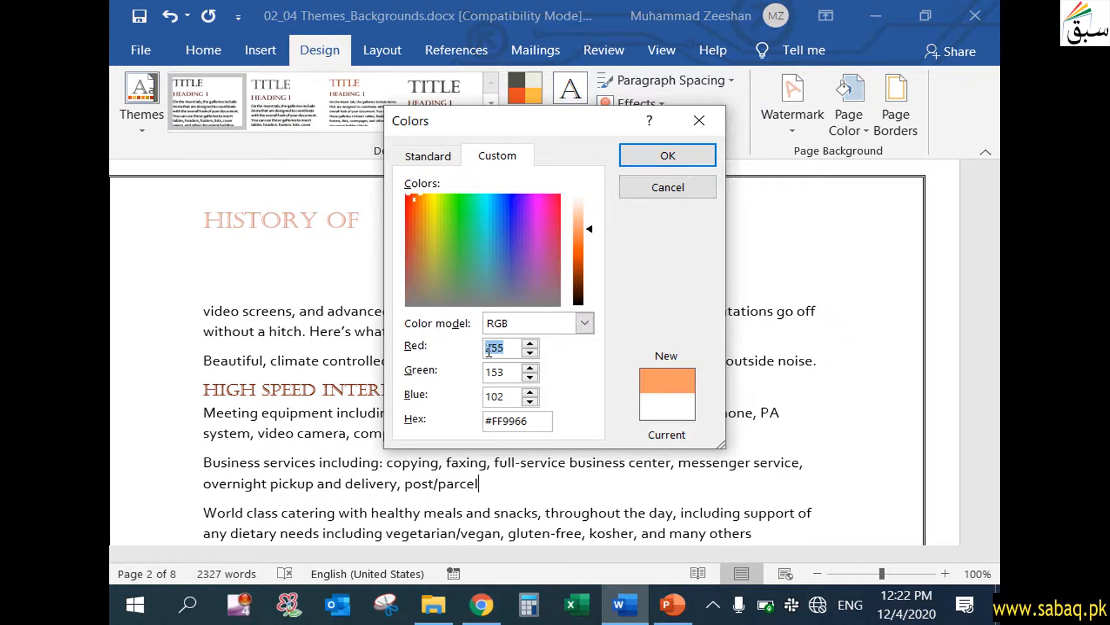
left_click_drag(509, 372, 473, 401)
left_click_drag(537, 420, 471, 419)
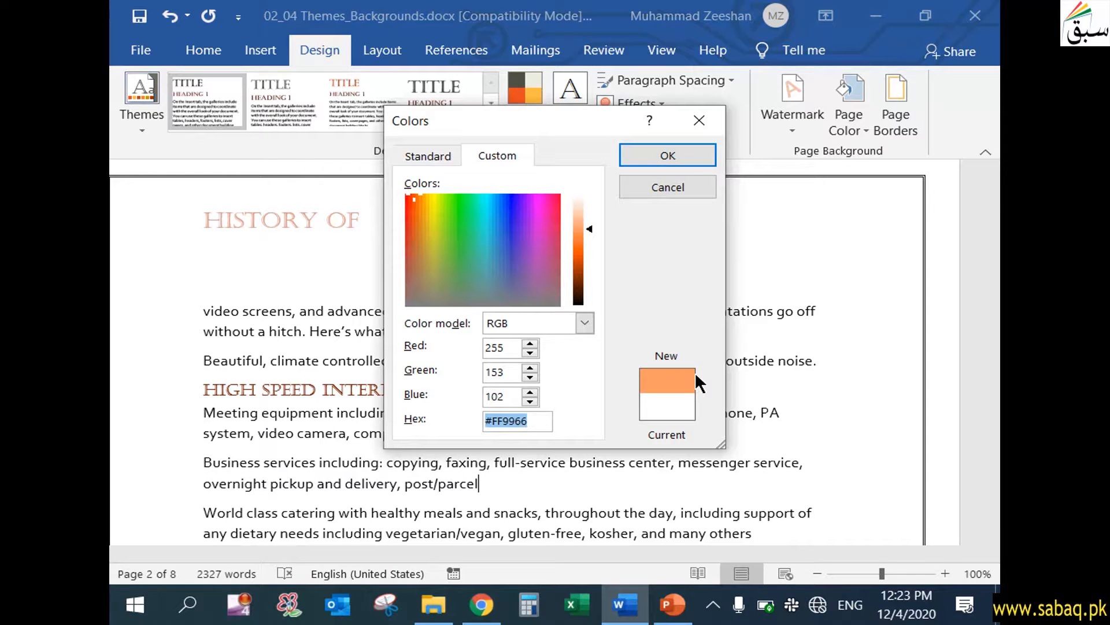
left_click(698, 154)
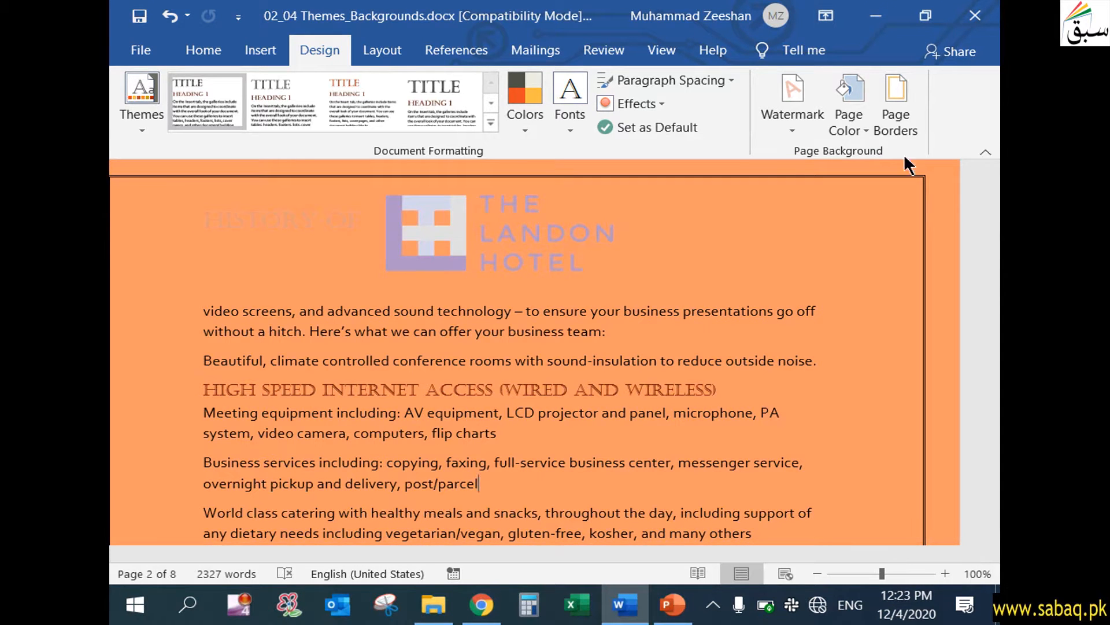
Apply the CONFIDENTIAL 1 watermark to the document and check it on page 2.
left_click(800, 122)
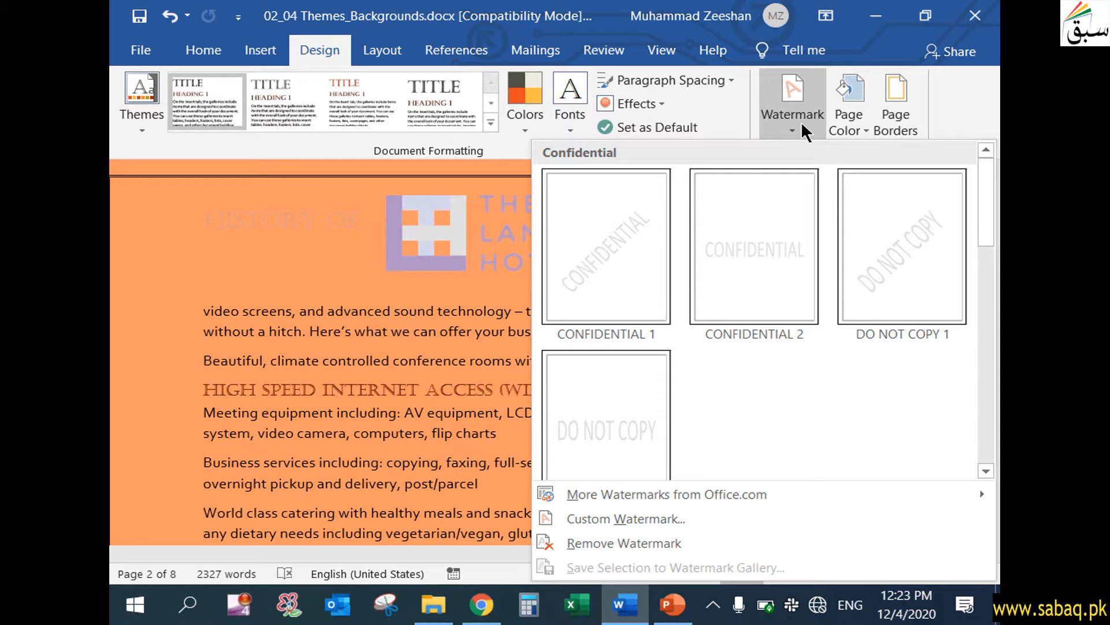
left_click(654, 263)
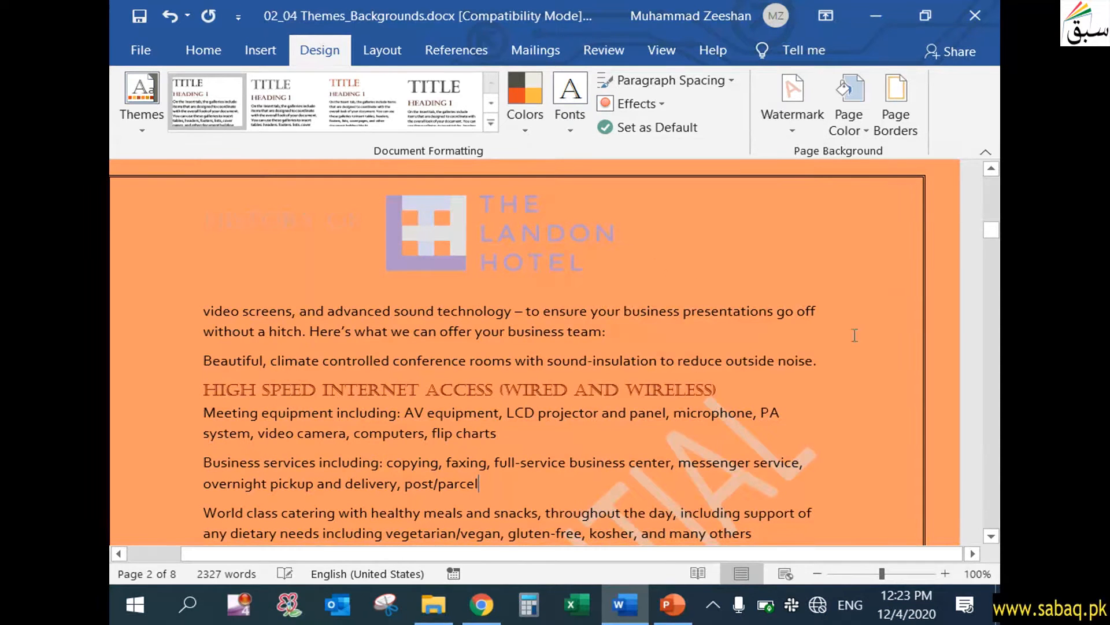
left_click(994, 536)
left_click_drag(996, 539, 996, 539)
left_click(495, 277)
Customize the text watermark to read "Landon Hotel", keeping the Calibri font, semitransparent color and diagonal layout.
left_click(788, 132)
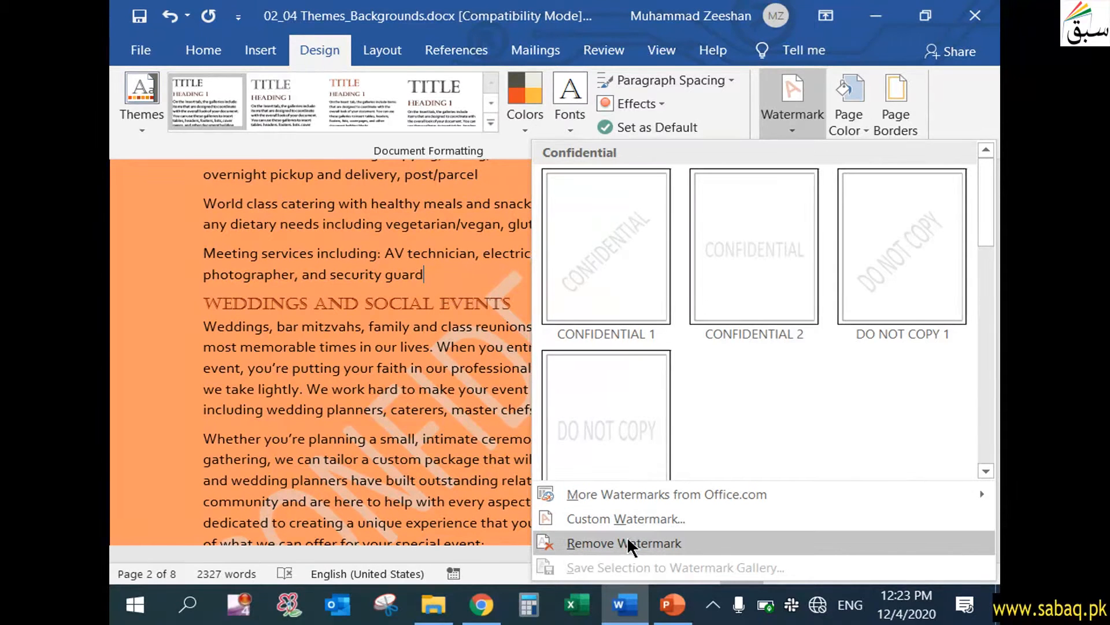
left_click(648, 517)
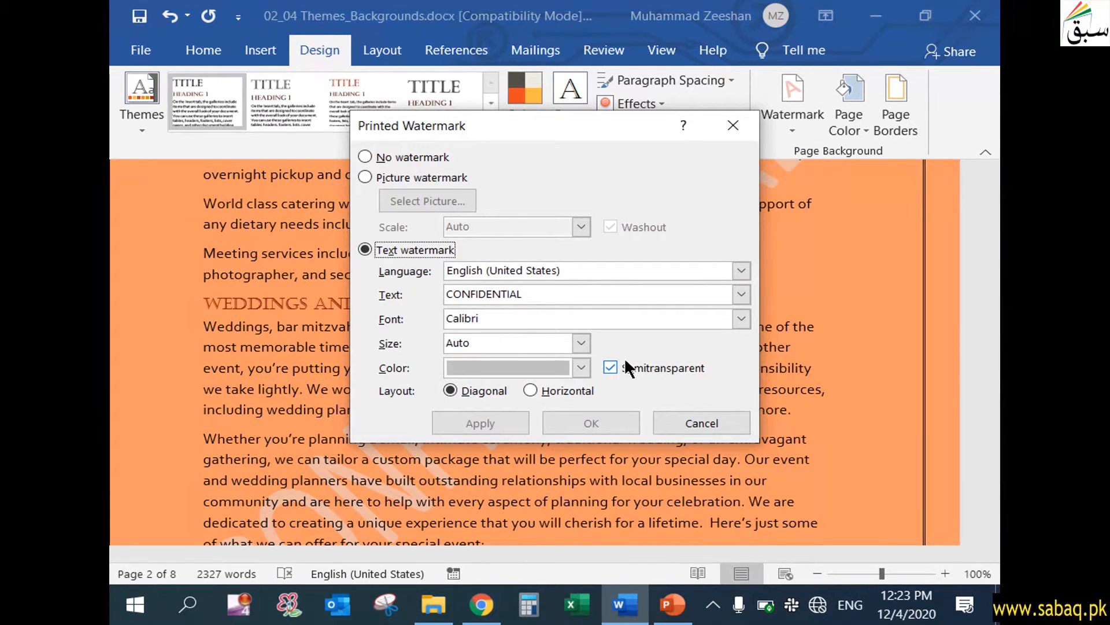
left_click(545, 292)
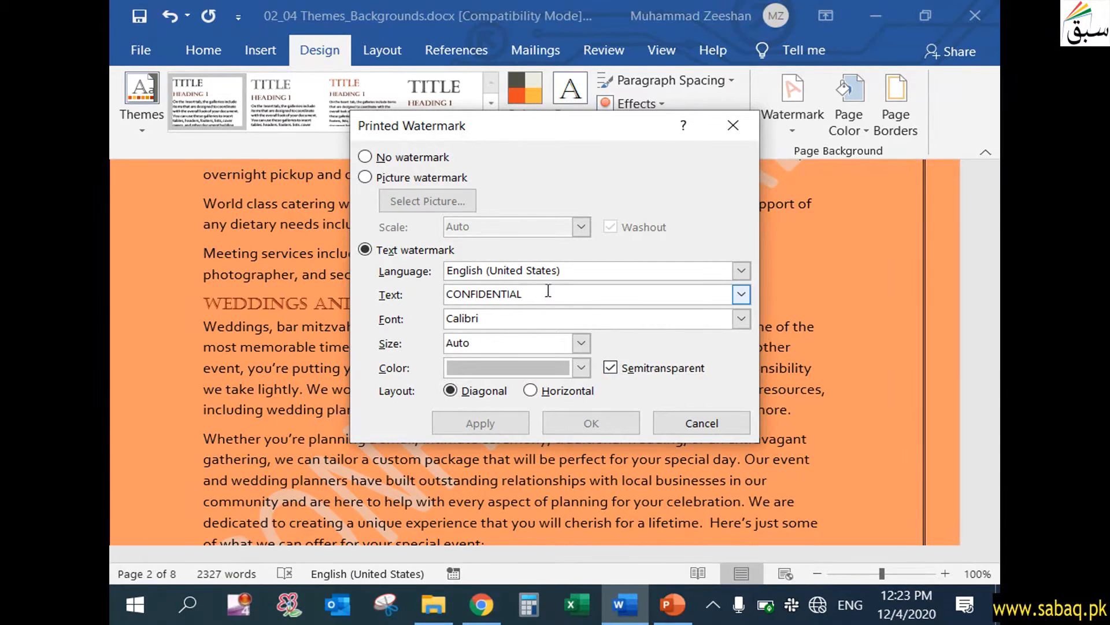
left_click_drag(547, 292, 363, 284)
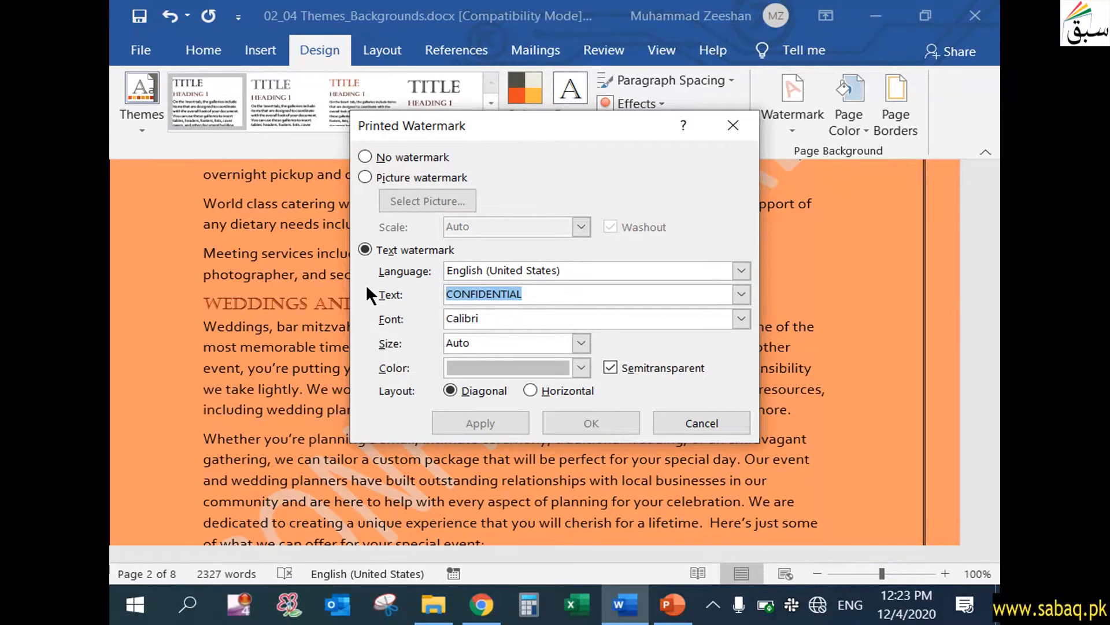
type("H Acad")
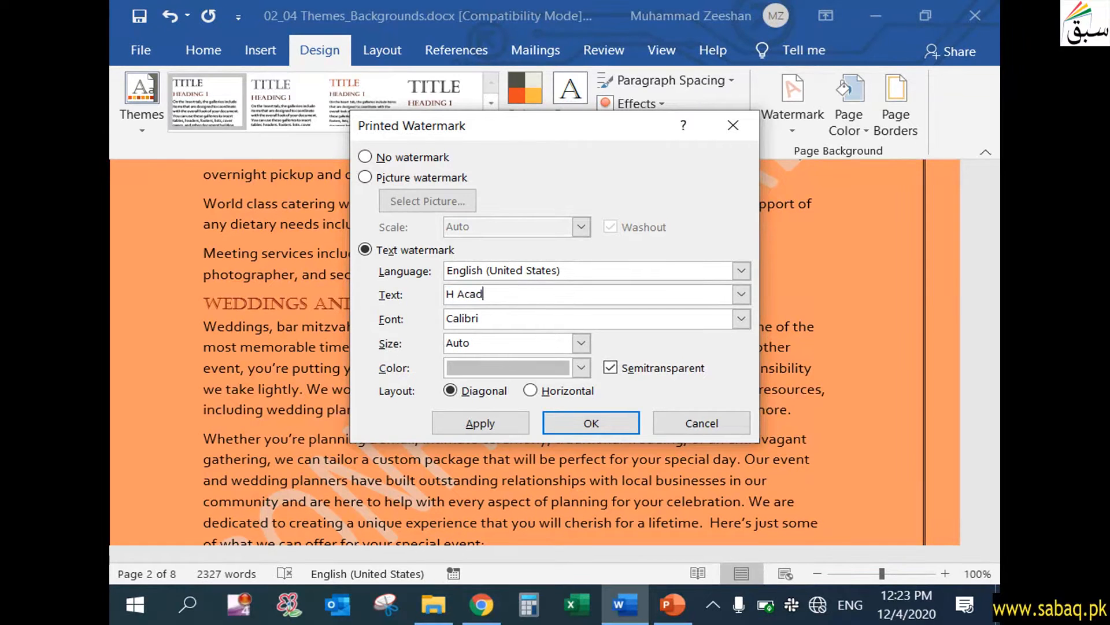
type("emy")
key("BackSpace")
key("BackSpace")
key("BackSpace")
key("BackSpace")
key("BackSpace")
key("BackSpace")
key("BackSpace")
key("BackSpace")
key("BackSpace")
type("andon Hotel")
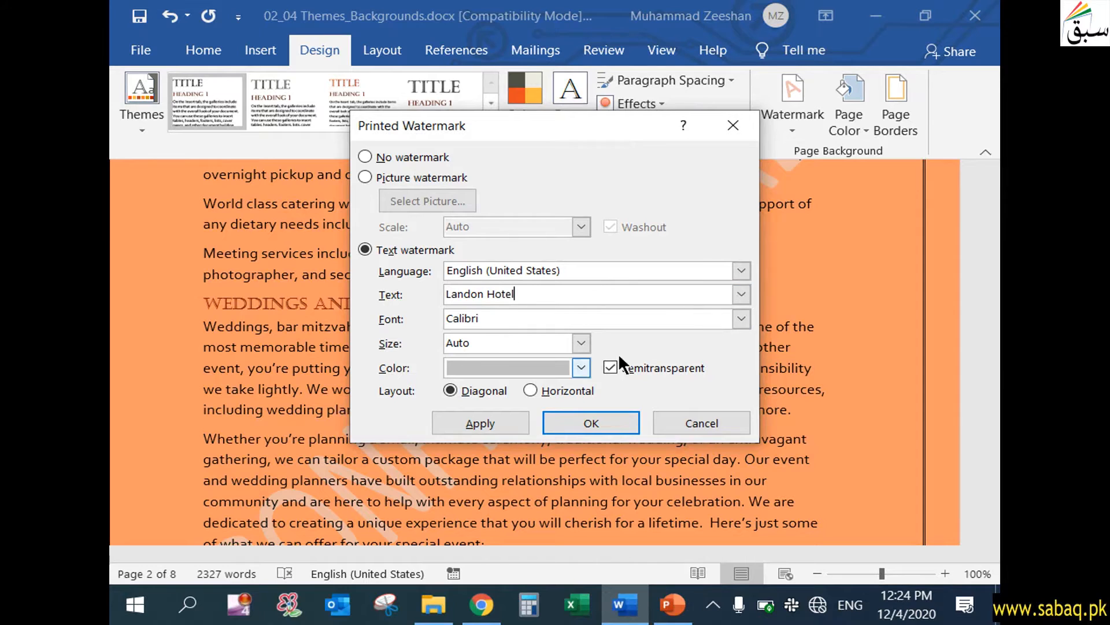
left_click(584, 418)
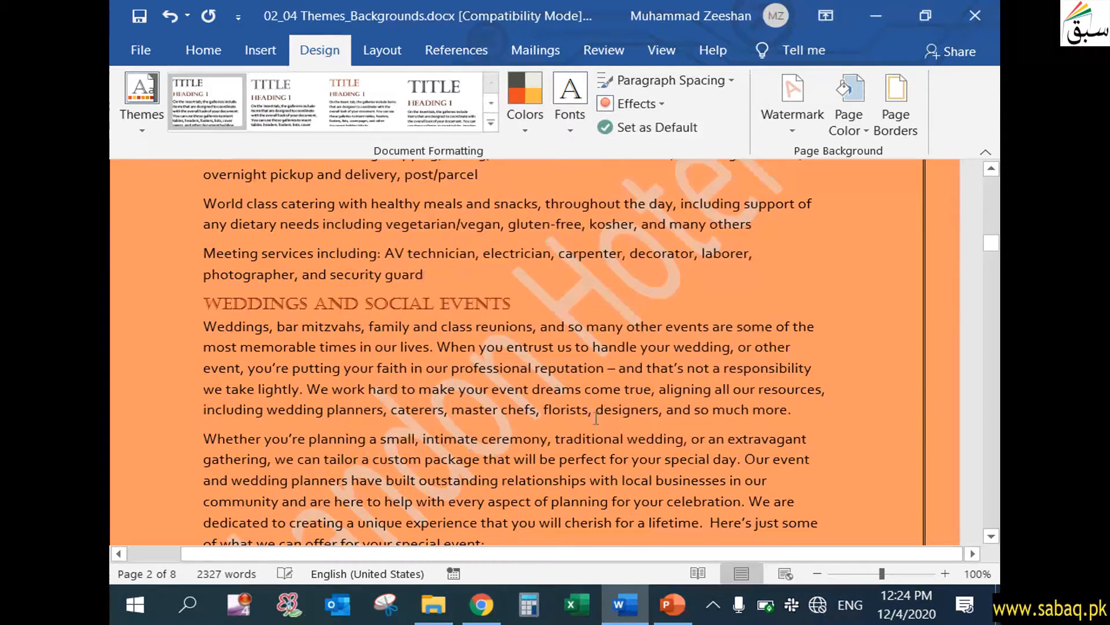
Check the Landon Hotel watermark down to page 4, and remove it from the document.
scroll(599, 403, "down", 3)
scroll(528, 402, "up", 3)
scroll(541, 317, "down", 2)
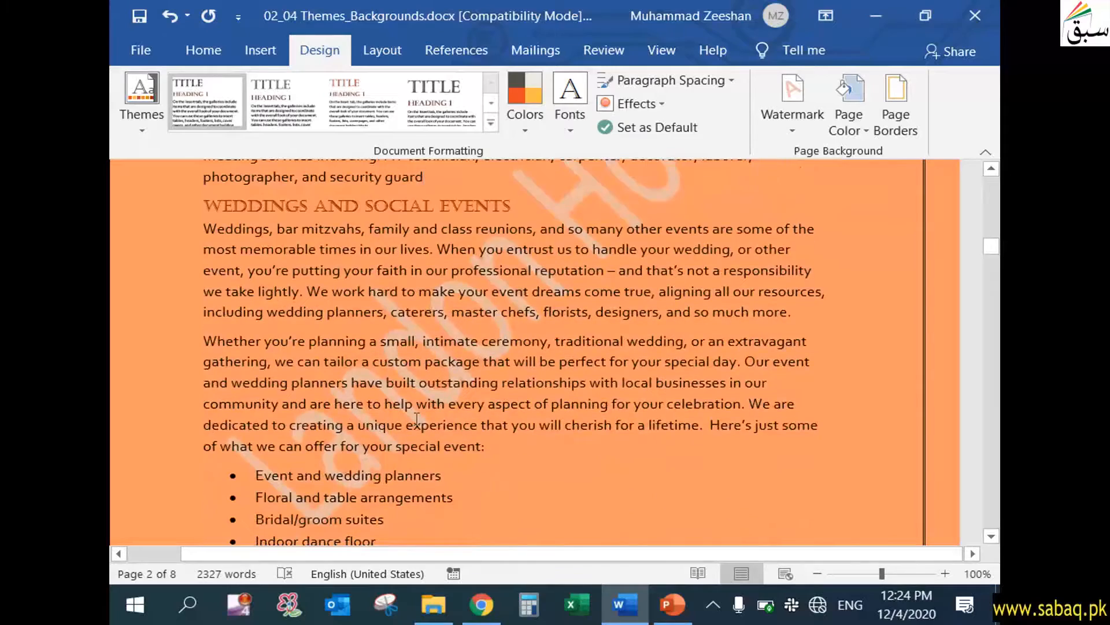
scroll(550, 377, "down", 15)
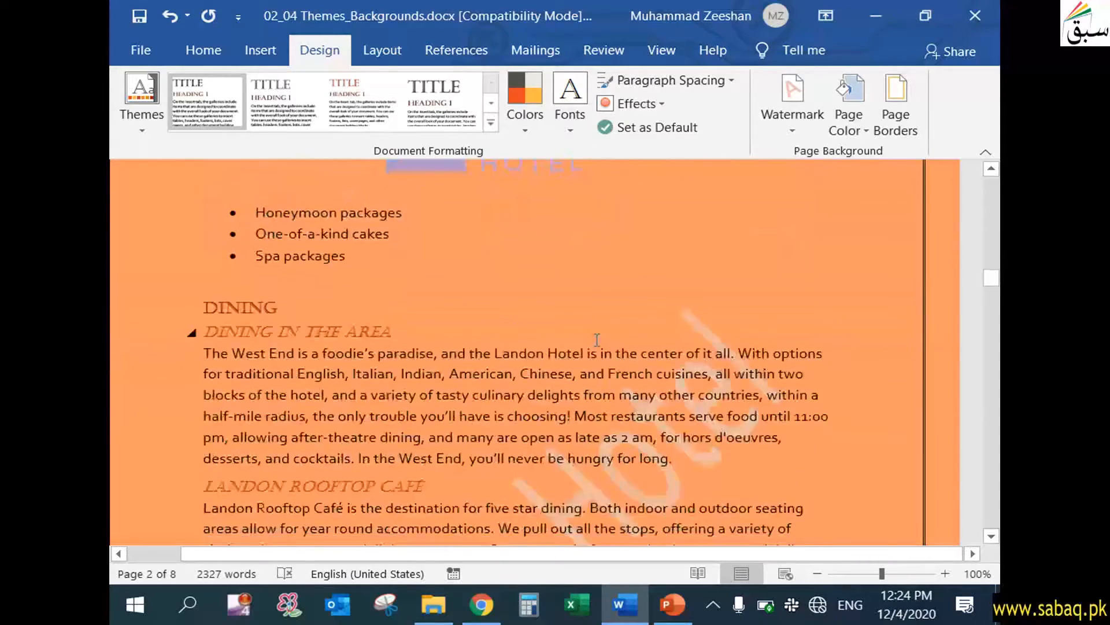
scroll(598, 341, "down", 15)
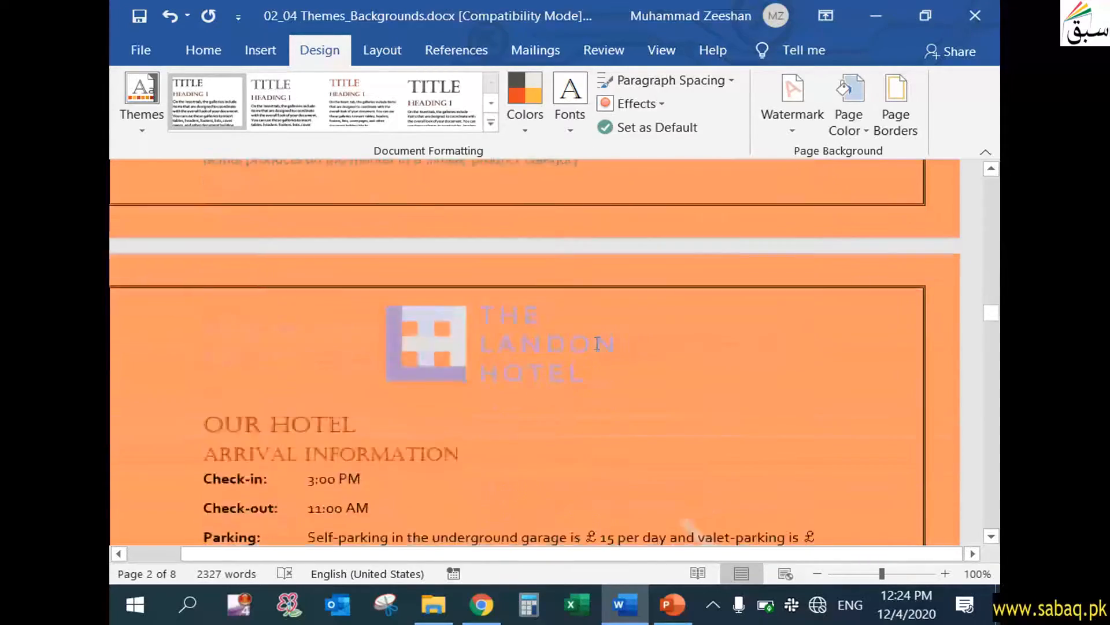
scroll(594, 347, "down", 2)
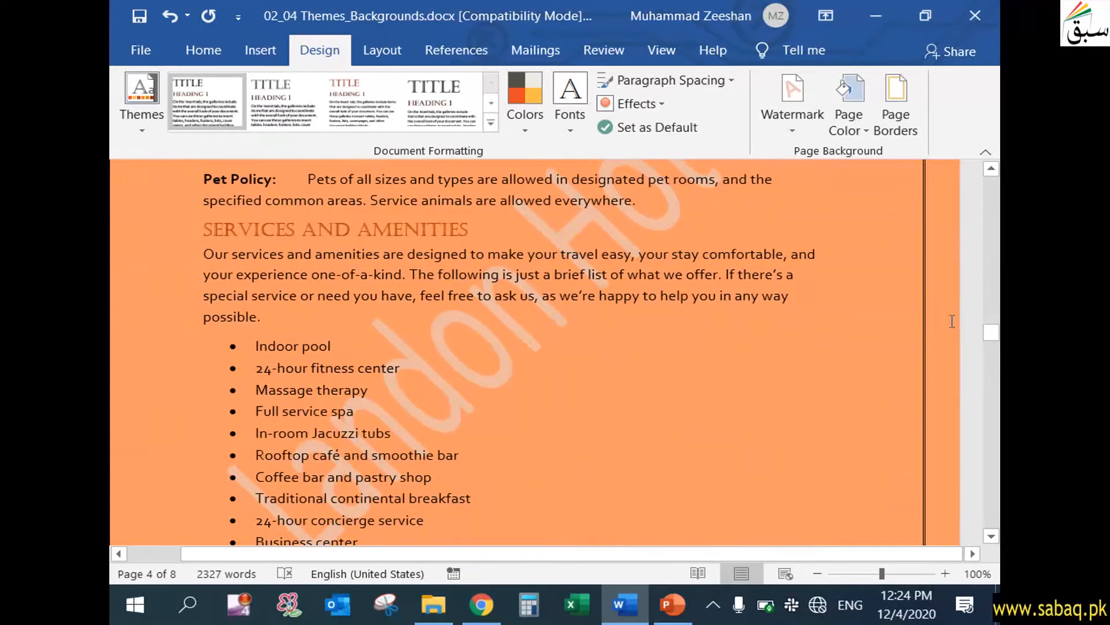
left_click(804, 116)
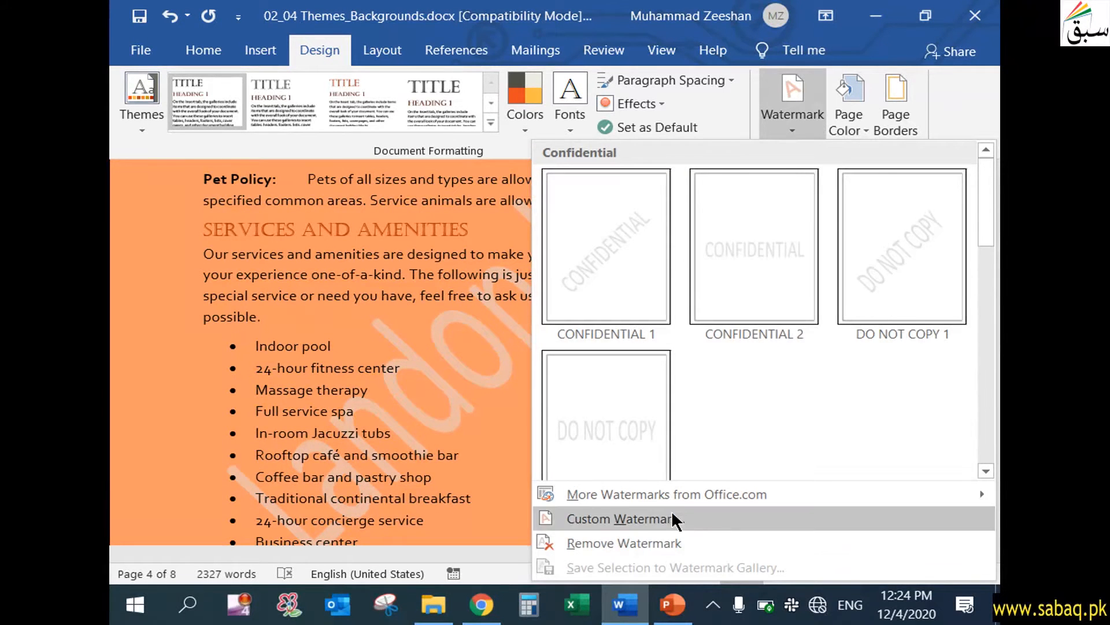
left_click(632, 540)
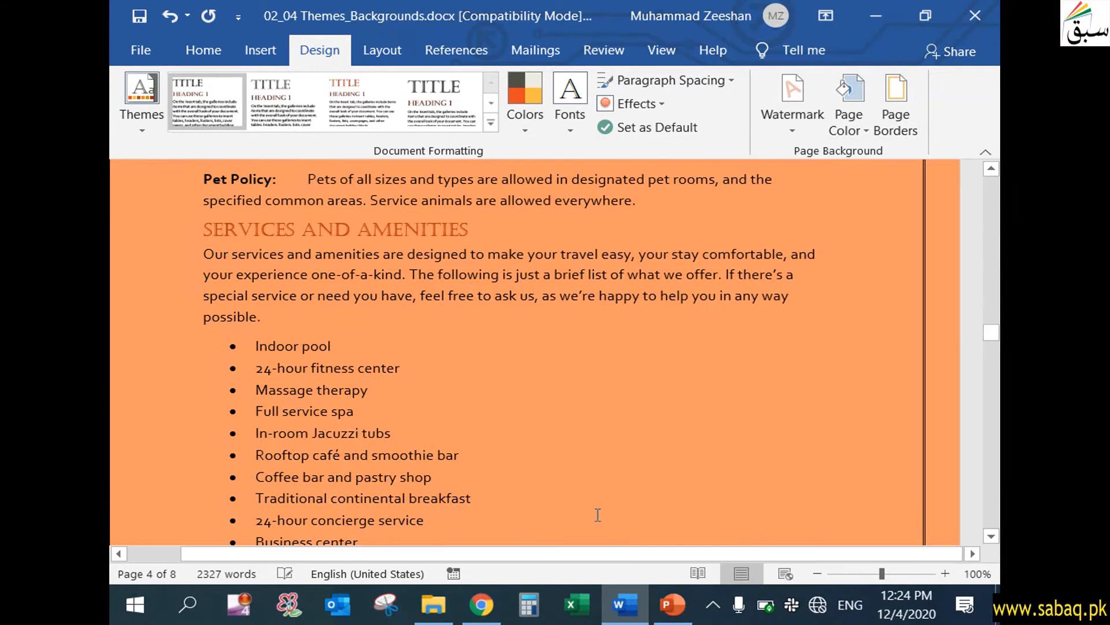
left_click_drag(988, 337, 989, 173)
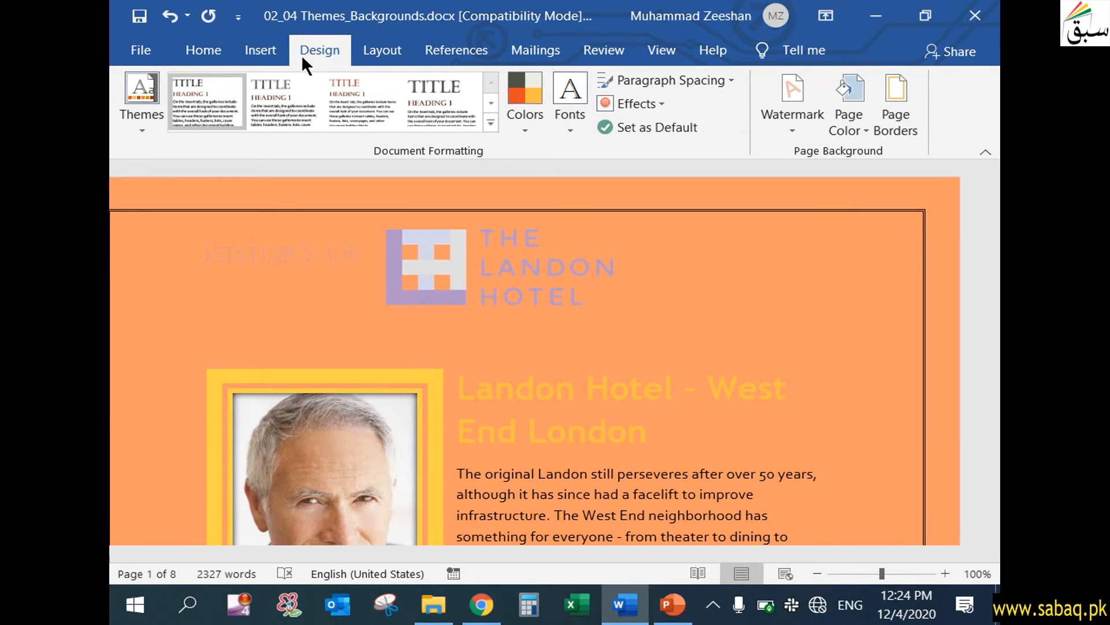
Switch to the PowerPoint slide show and advance past slide 2 to end the presentation.
left_click(673, 604)
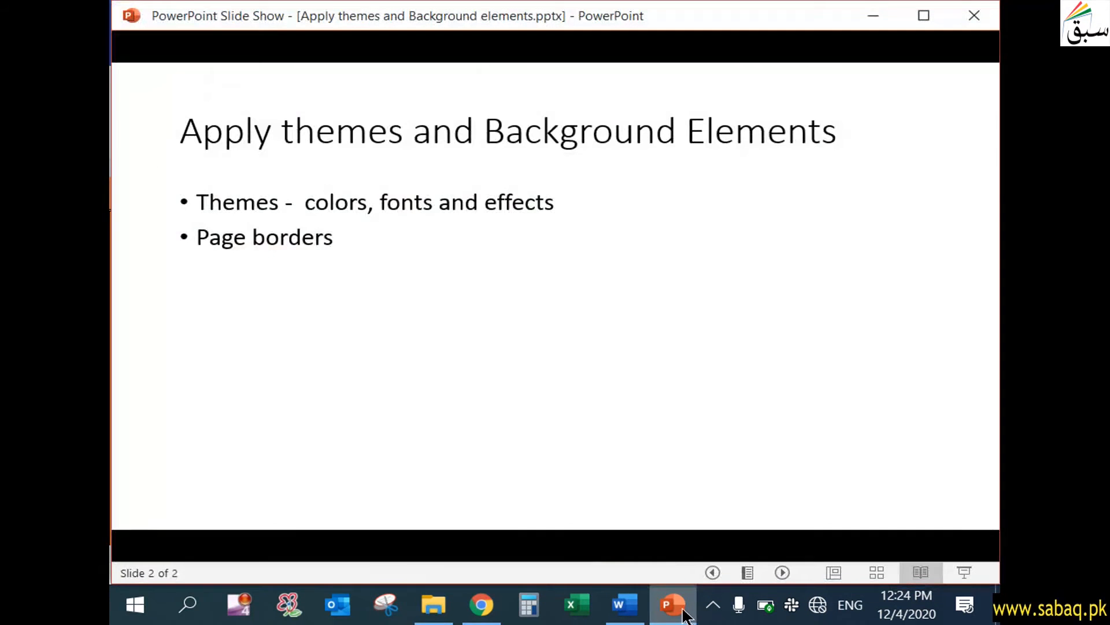
left_click(474, 350)
left_click(474, 350)
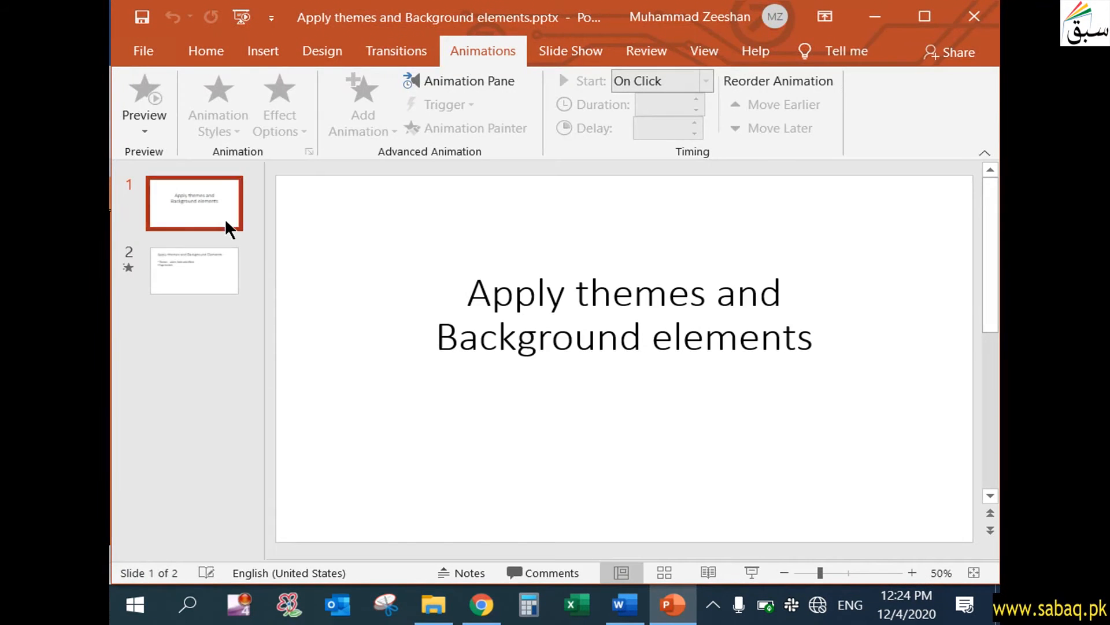